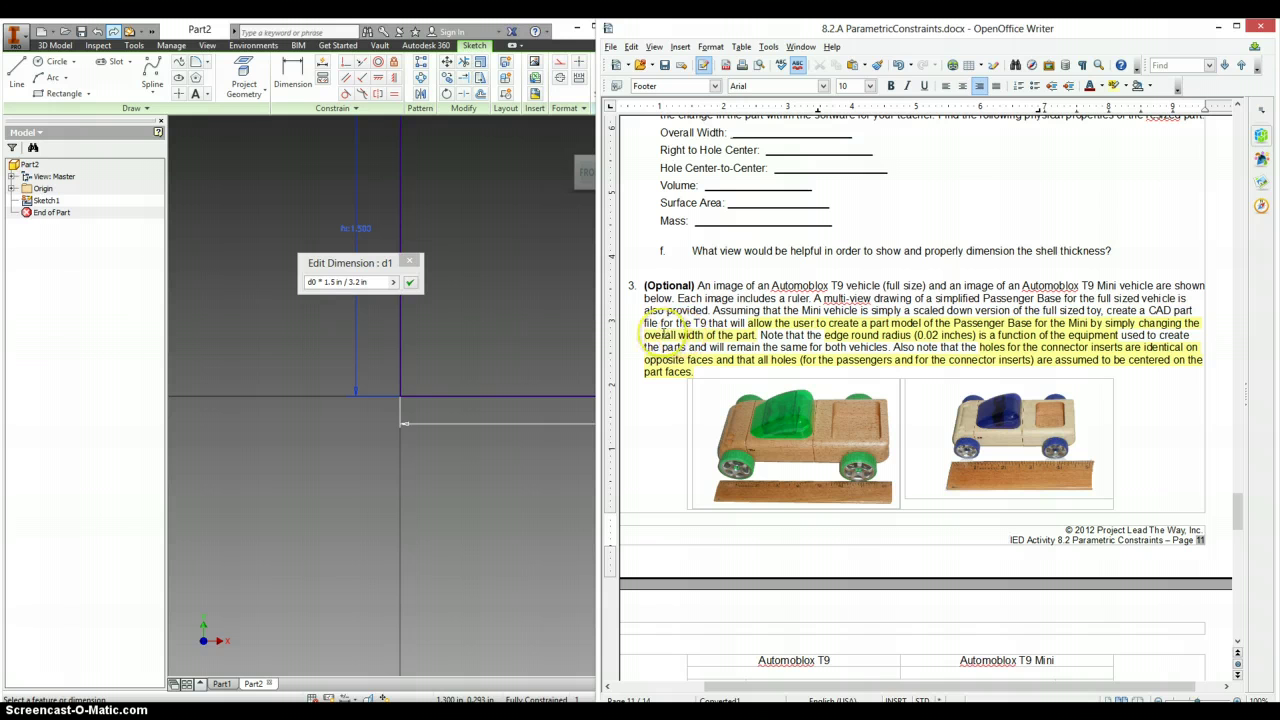
Step: Cancel Inventor's d1 dimension edit and return to the Writer assignment's optional question 3
{"action": "left_click", "coordinate": [408, 264]}
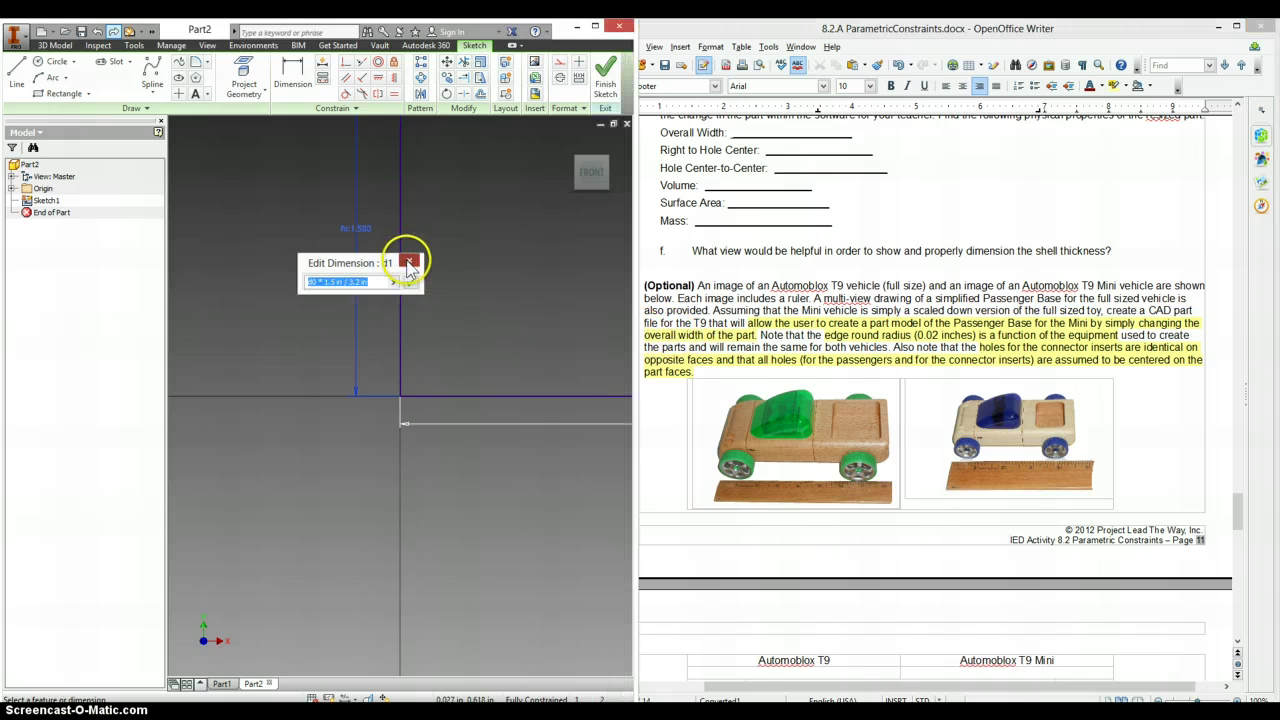
{"action": "left_click", "coordinate": [408, 264]}
{"action": "left_click", "coordinate": [805, 338]}
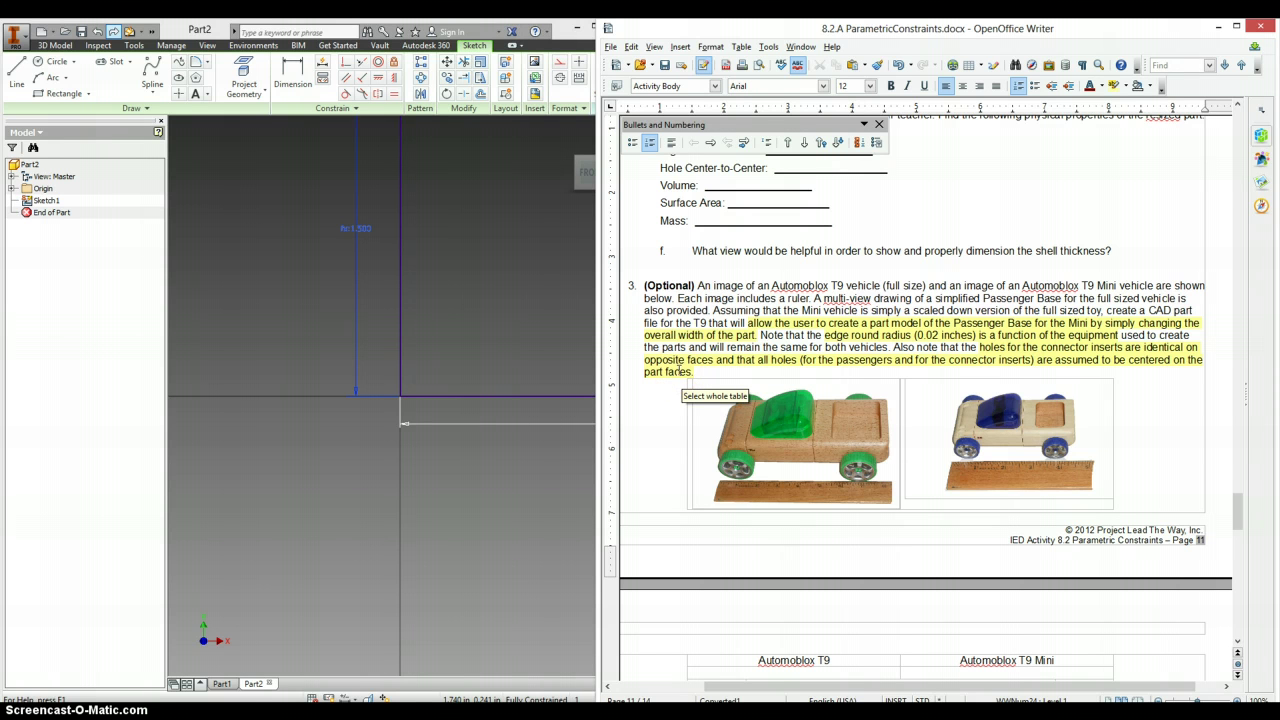
Step: Scroll past the T9 car photo to the passenger base full-size drawing and select it
{"action": "left_click", "coordinate": [833, 461]}
{"action": "scroll", "coordinate": [744, 454], "scroll_direction": "down", "scroll_amount": 3}
{"action": "scroll", "coordinate": [744, 454], "scroll_direction": "down", "scroll_amount": 5}
{"action": "left_click", "coordinate": [861, 440]}
{"action": "scroll", "coordinate": [1014, 449], "scroll_direction": "down", "scroll_amount": 3}
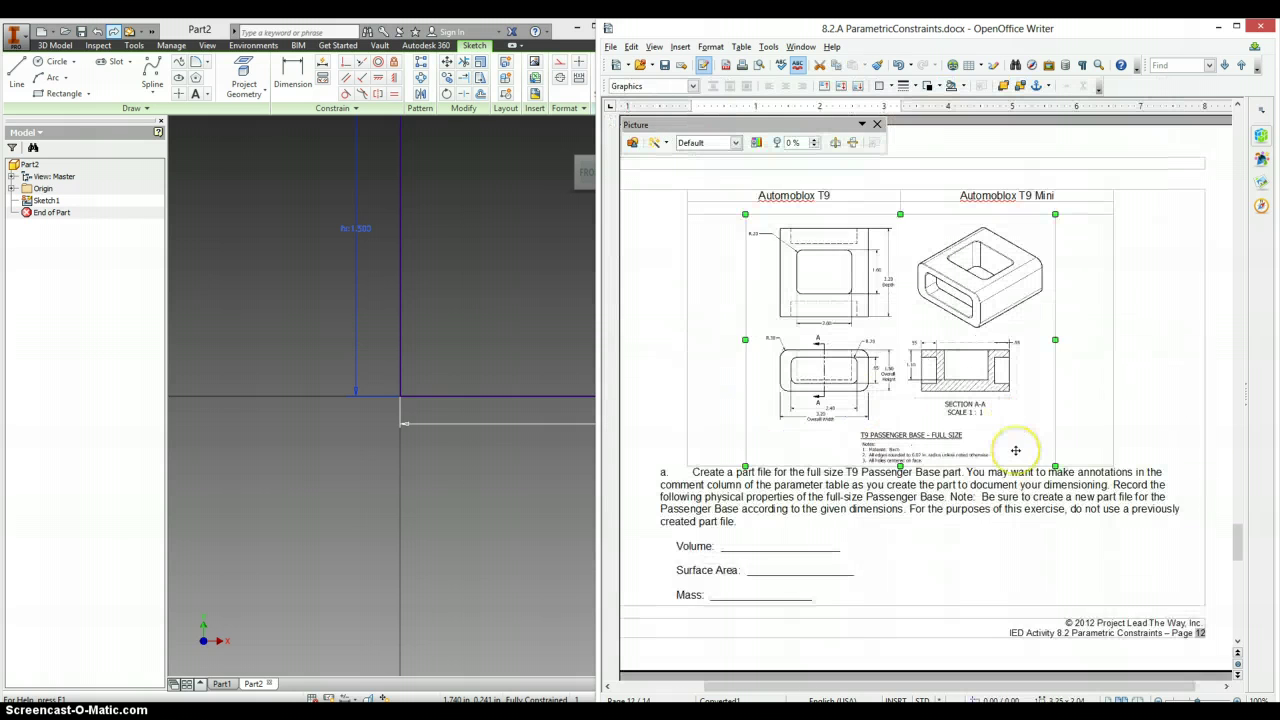
{"action": "scroll", "coordinate": [1015, 450], "scroll_direction": "up", "scroll_amount": 1}
{"action": "scroll", "coordinate": [980, 430], "scroll_direction": "up", "scroll_amount": 4, "text": "ctrl"}
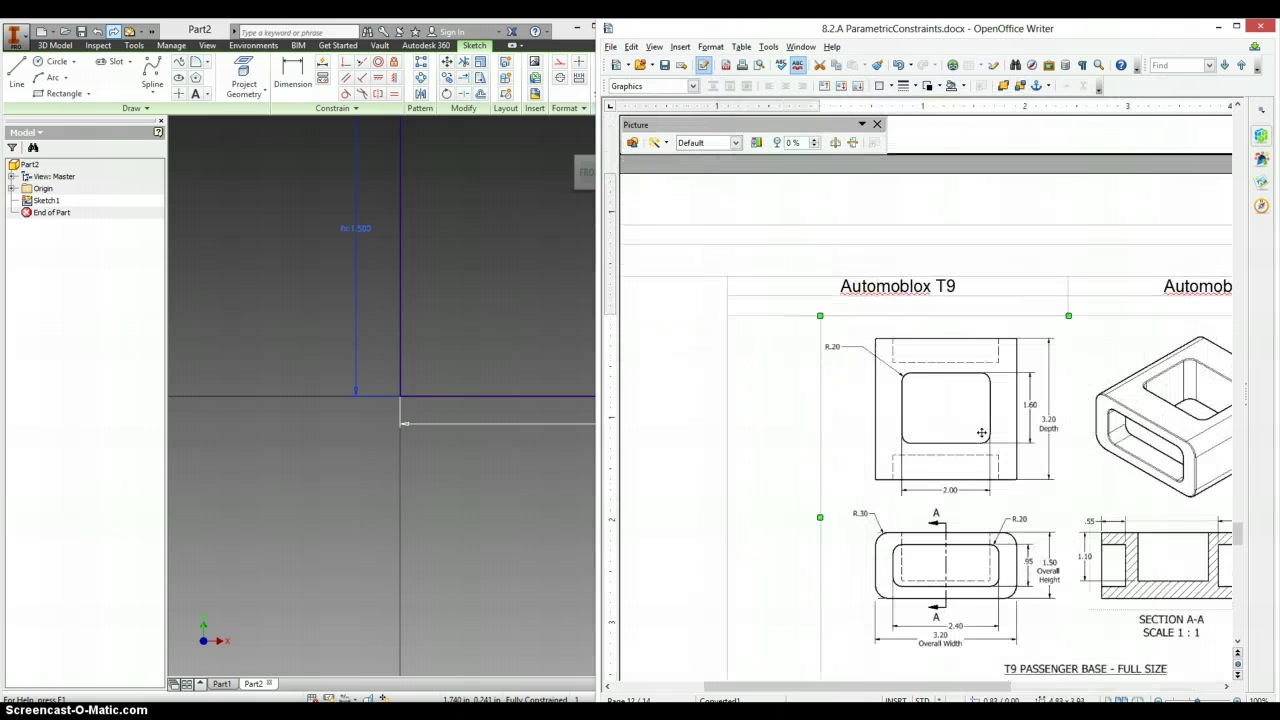
Step: Pan across the drawing to read its 3.20 overall width and 1.50 overall height
{"action": "left_click_drag", "start_coordinate": [914, 684], "coordinate": [1014, 680]}
{"action": "scroll", "coordinate": [935, 497], "scroll_direction": "down", "scroll_amount": 2}
{"action": "scroll", "coordinate": [935, 497], "scroll_direction": "up", "scroll_amount": 3, "text": "ctrl"}
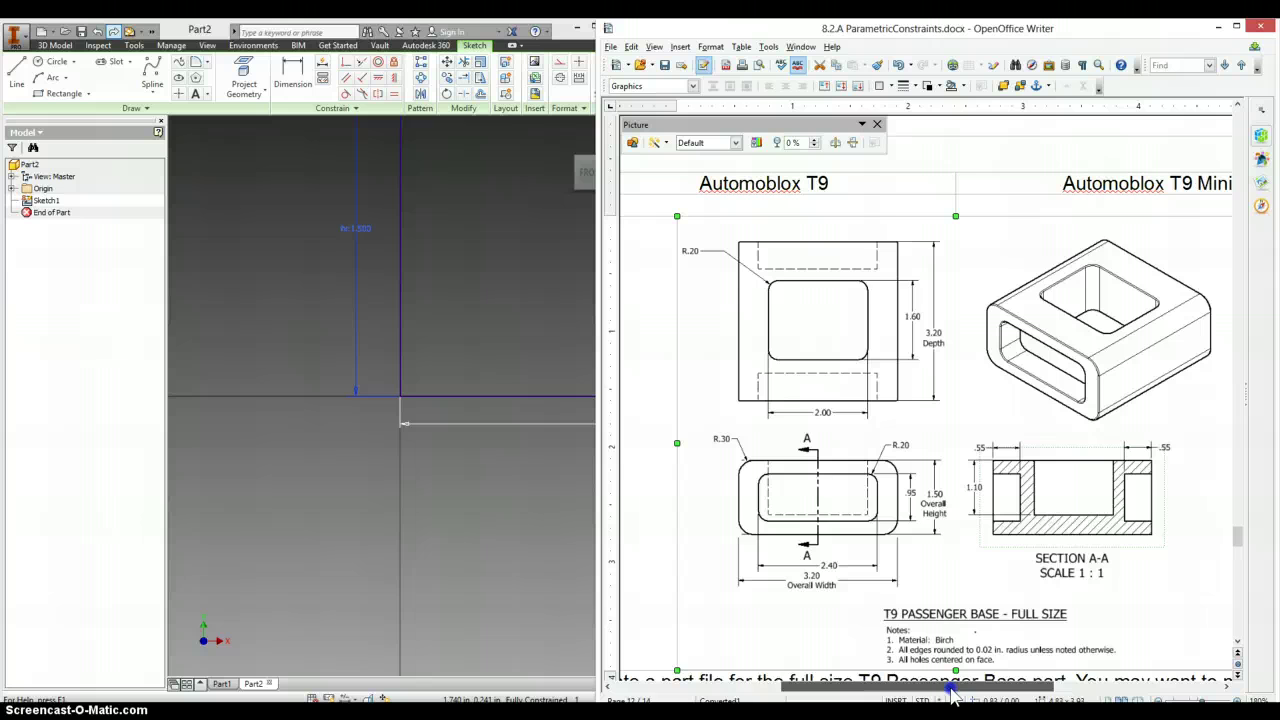
{"action": "left_click_drag", "start_coordinate": [950, 694], "coordinate": [957, 694]}
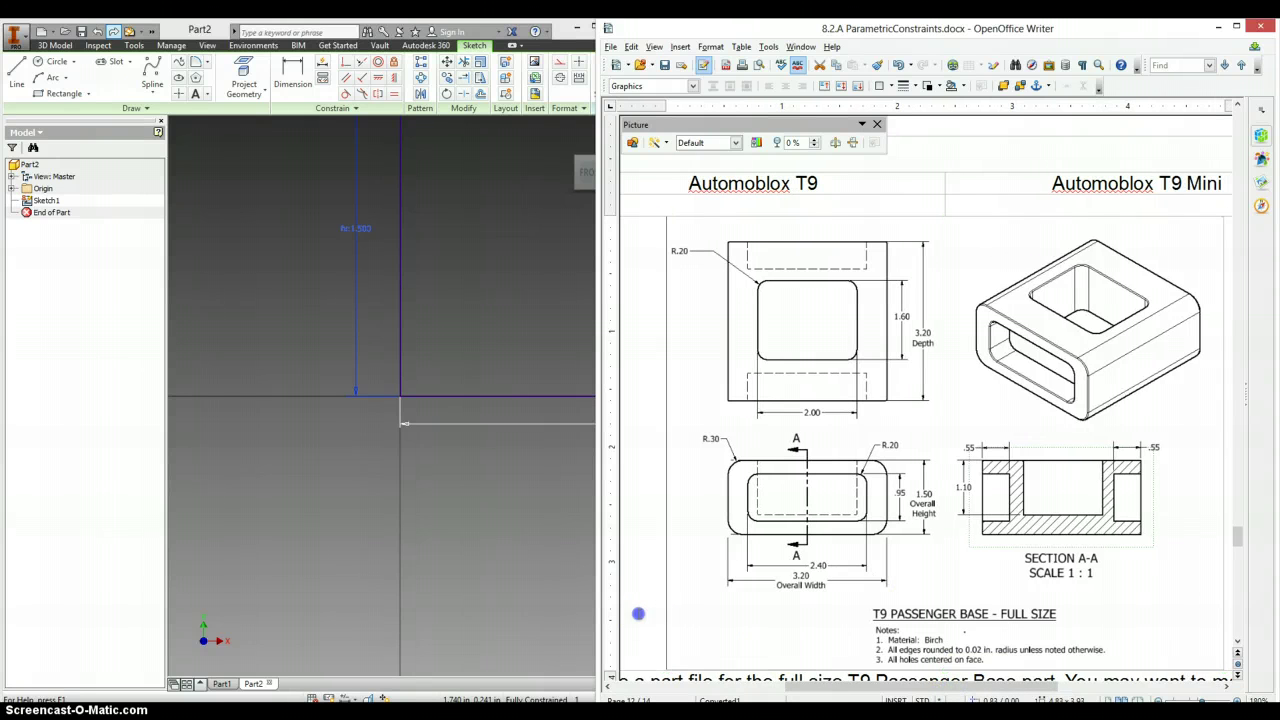
{"action": "left_click", "coordinate": [806, 583]}
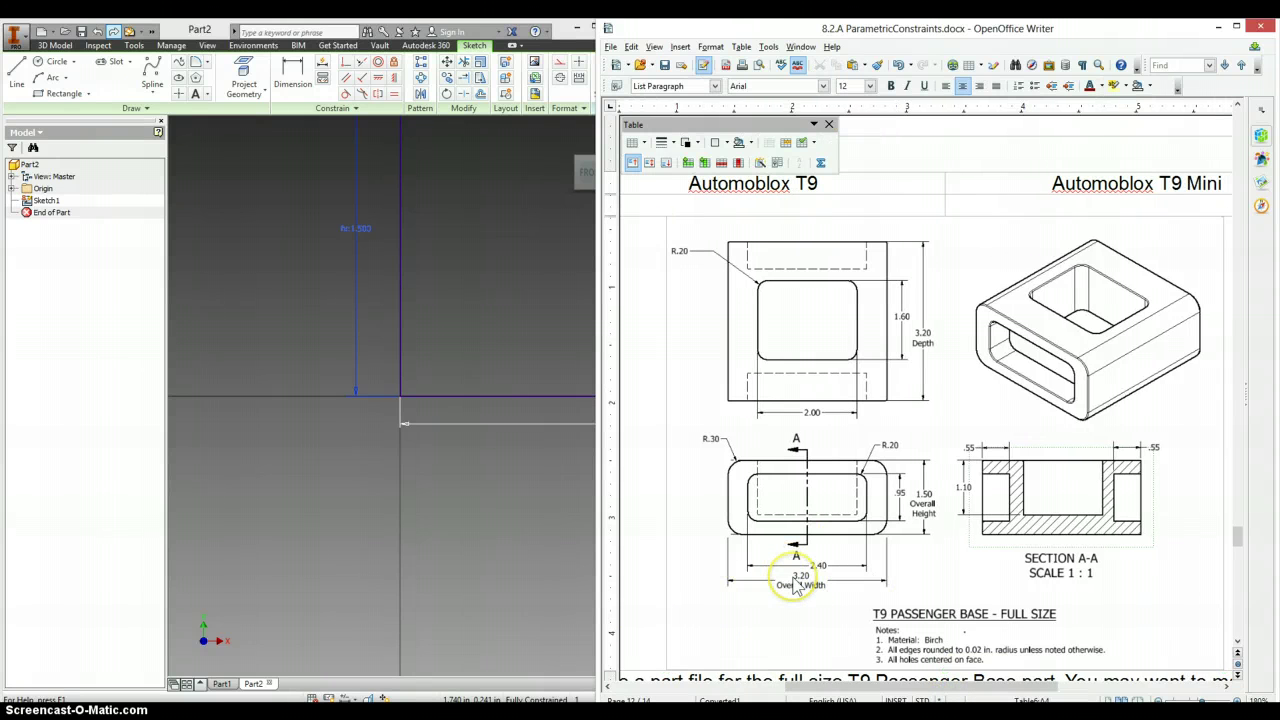
{"action": "left_click", "coordinate": [932, 480]}
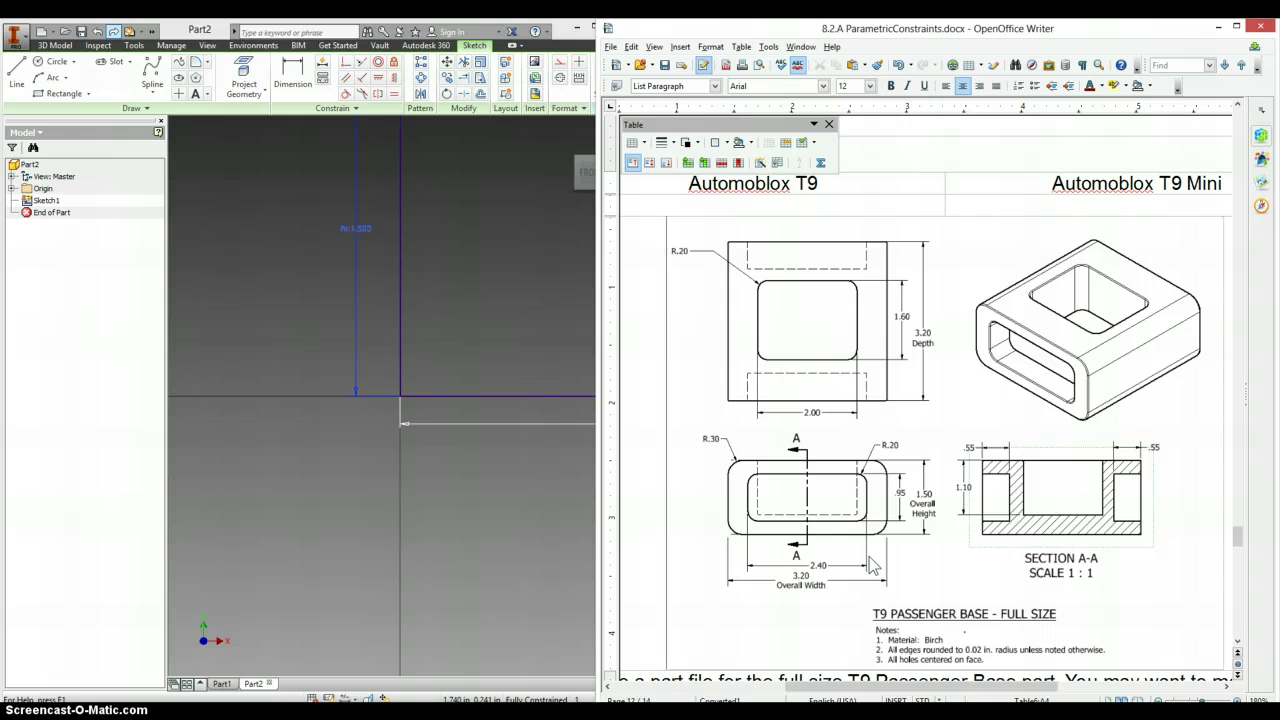
Step: Review the Untitled 3 notes: d0 = overall width 3.2, d1 = overall height 1.5 = d0*1.5/3.2
{"action": "key", "text": "alt+Tab"}
{"action": "key", "text": "Tab"}
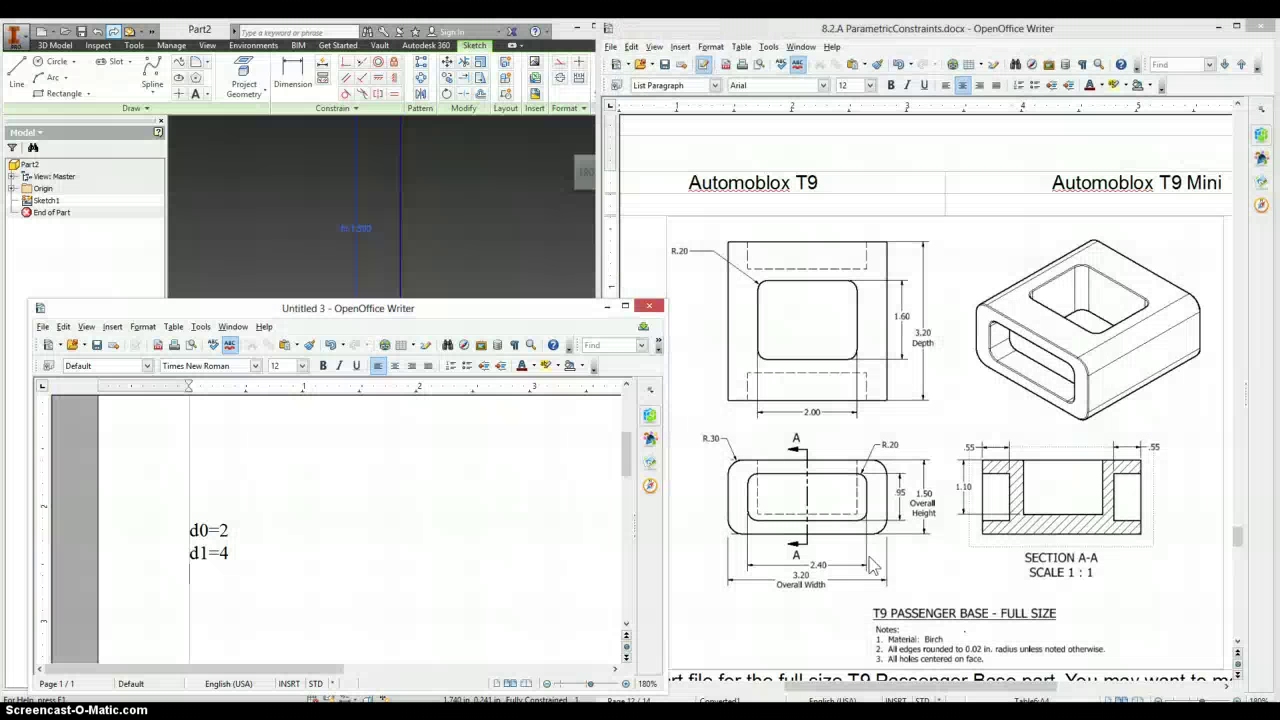
{"action": "scroll", "coordinate": [479, 558], "scroll_direction": "down", "scroll_amount": 1}
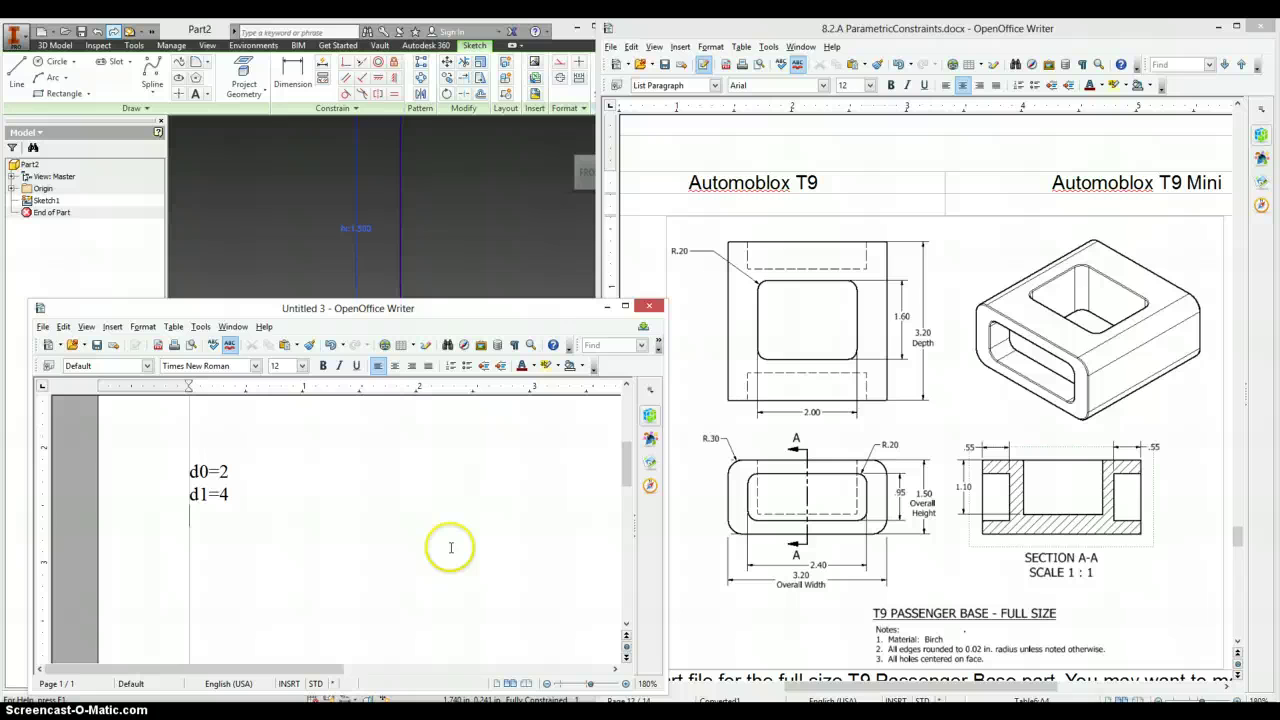
{"action": "left_click", "coordinate": [273, 499]}
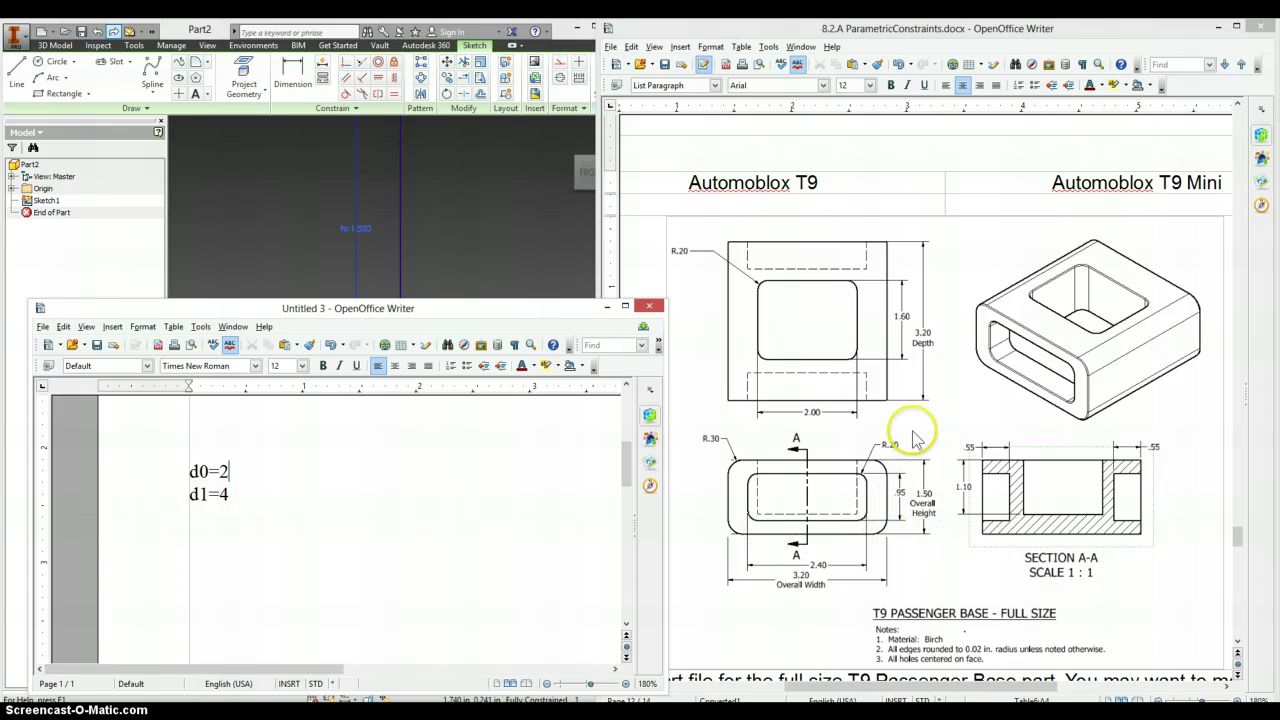
{"action": "left_click", "coordinate": [254, 501]}
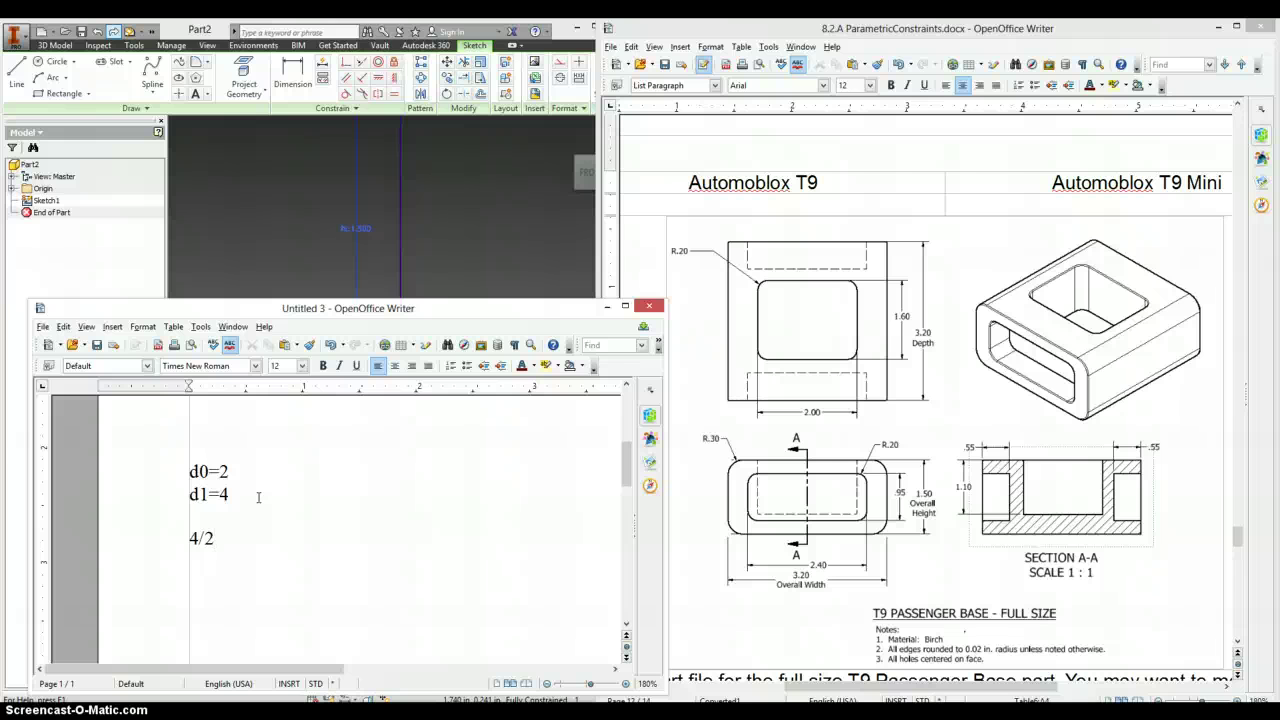
{"action": "left_click", "coordinate": [235, 487]}
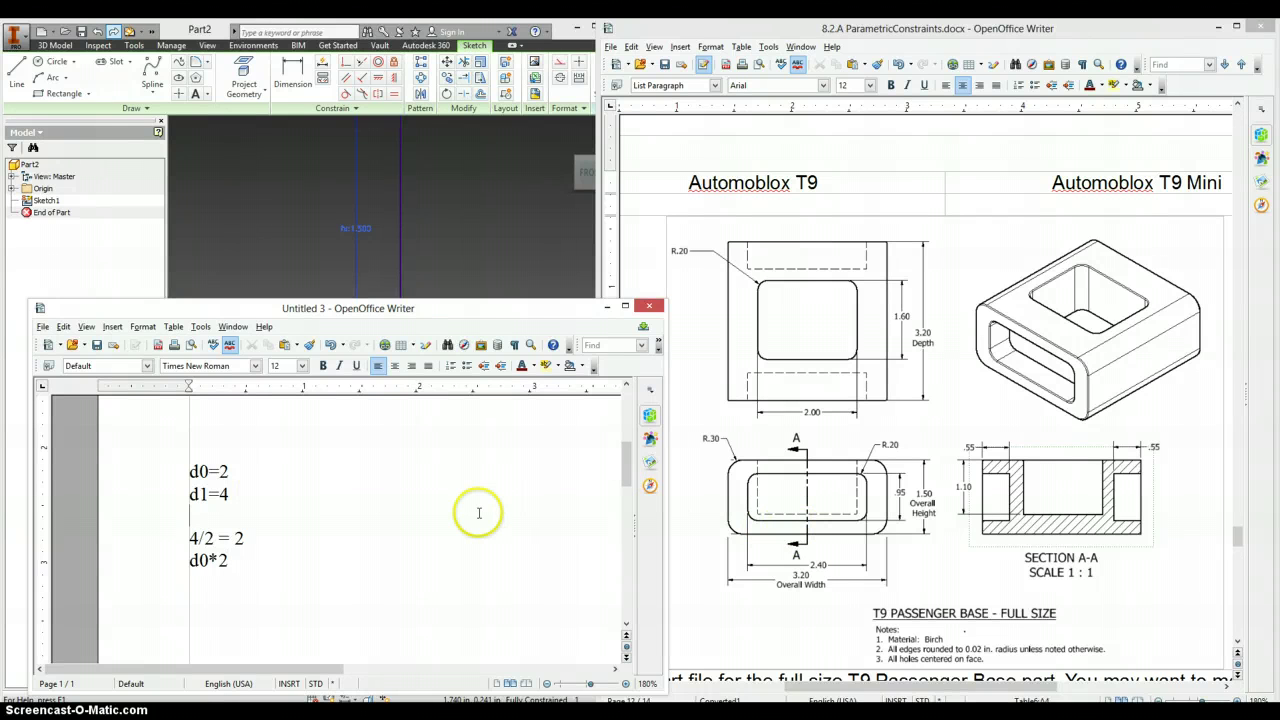
{"action": "scroll", "coordinate": [479, 513], "scroll_direction": "up", "scroll_amount": 4}
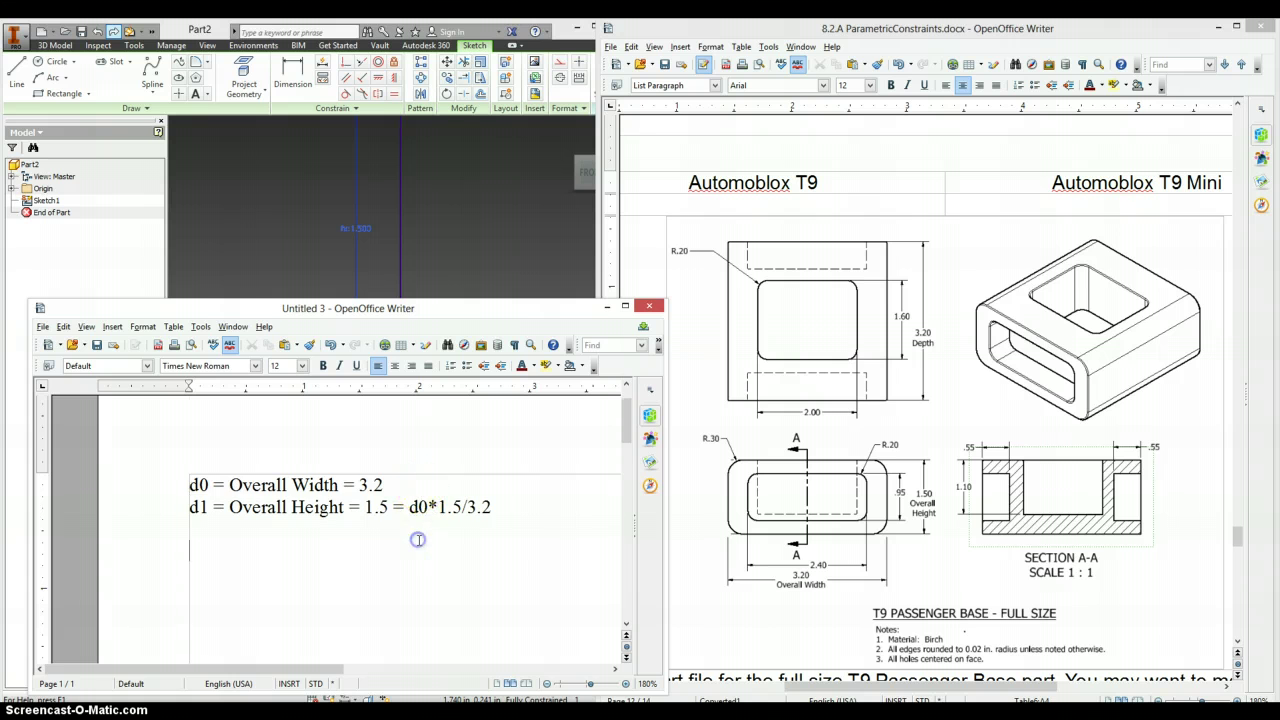
{"action": "scroll", "coordinate": [418, 538], "scroll_direction": "down", "scroll_amount": 5}
{"action": "scroll", "coordinate": [418, 540], "scroll_direction": "up", "scroll_amount": 2}
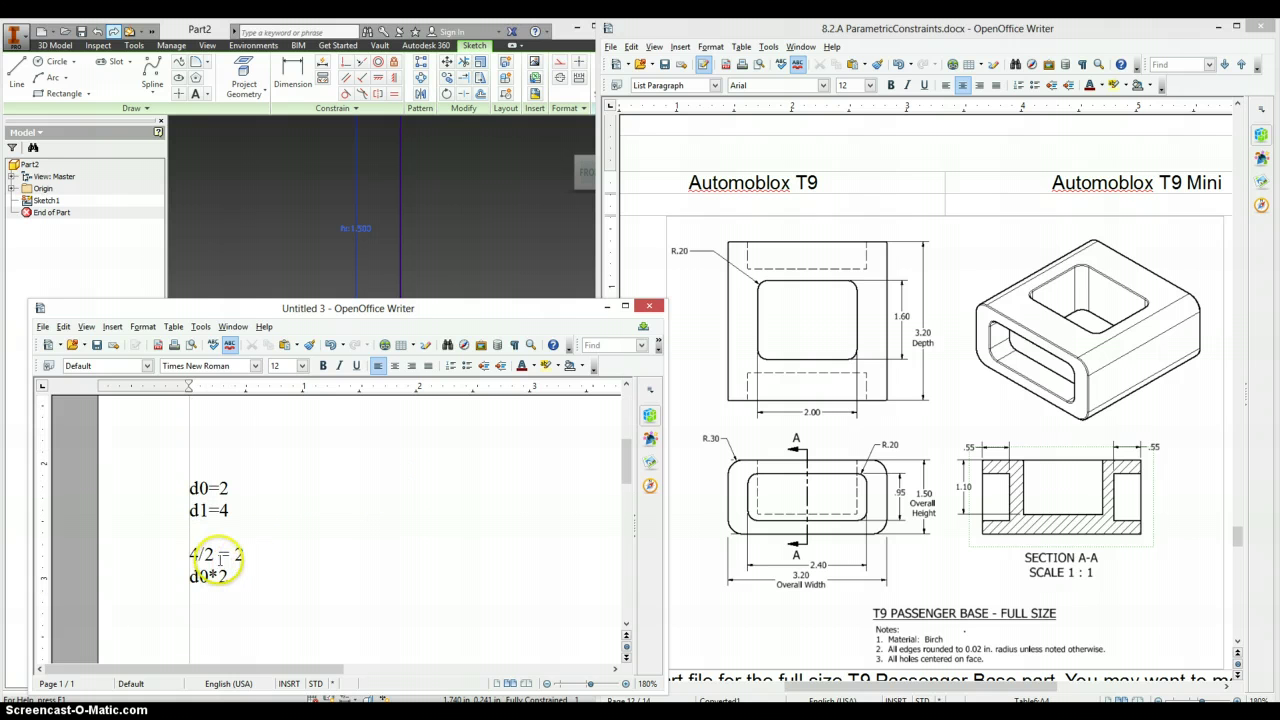
{"action": "left_click_drag", "start_coordinate": [228, 578], "coordinate": [219, 578]}
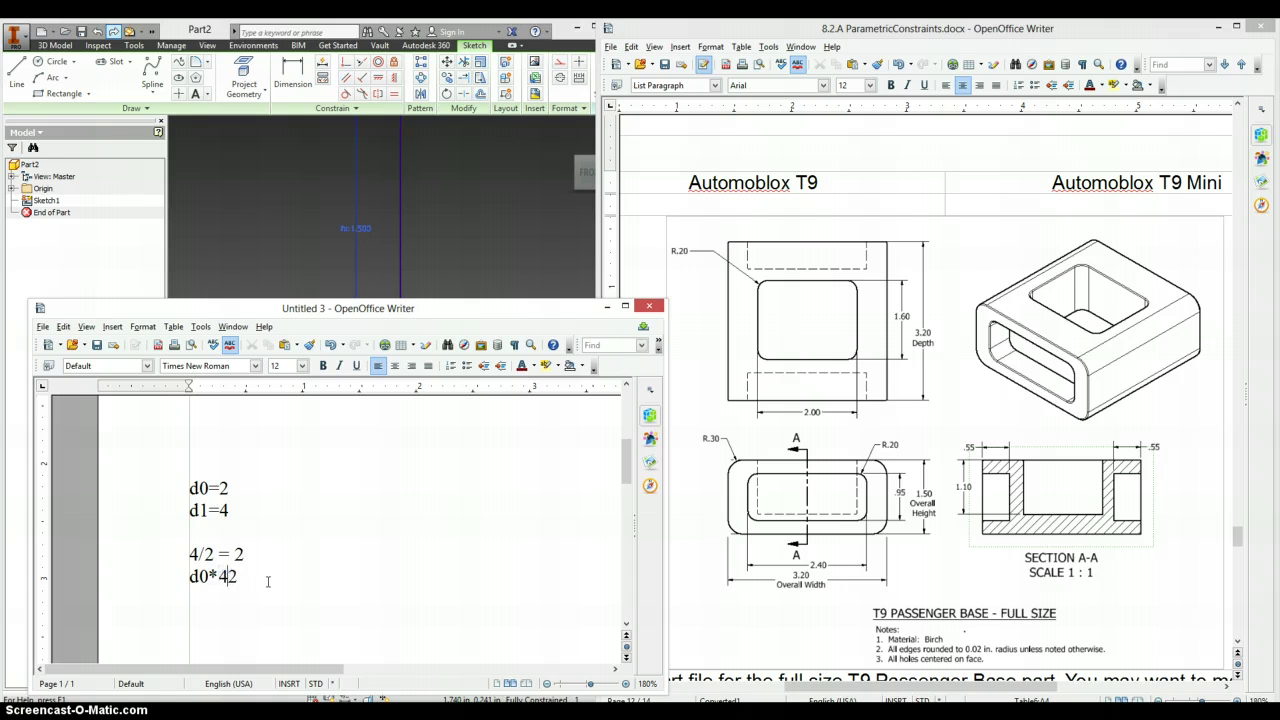
{"action": "scroll", "coordinate": [268, 582], "scroll_direction": "up", "scroll_amount": 5}
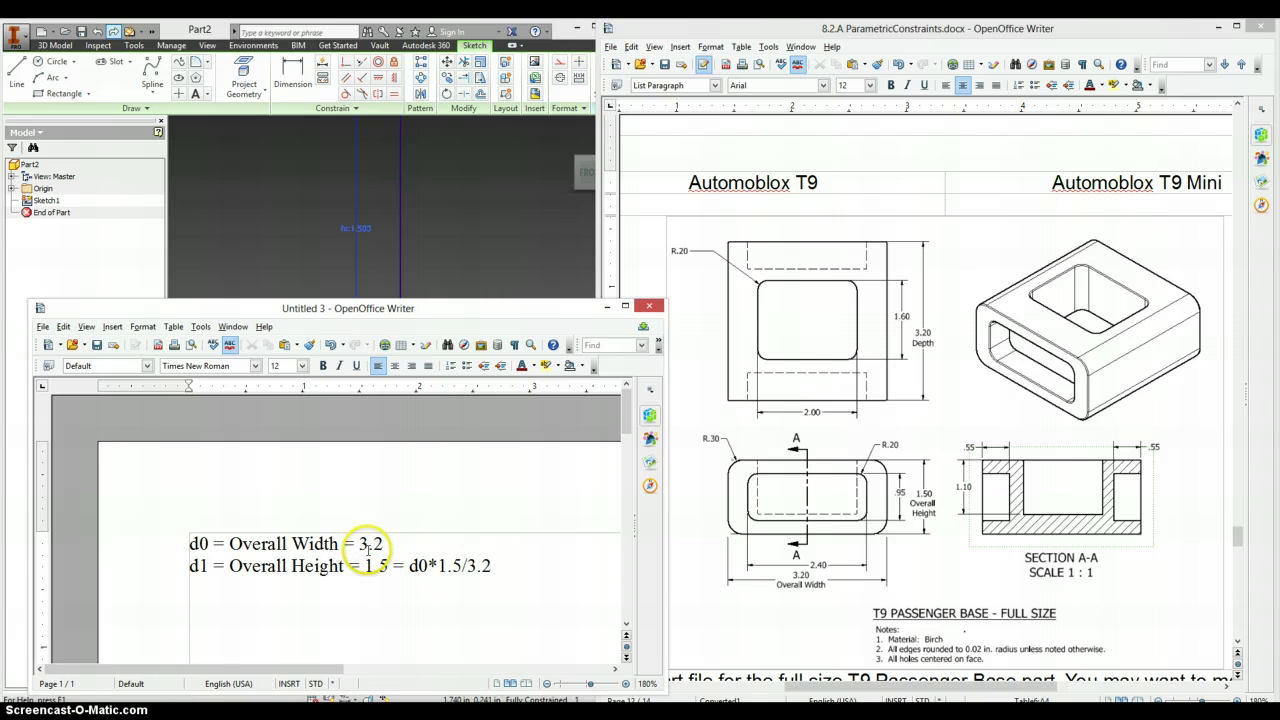
Step: Inspect the 3.200 width and confirm the height d1 reads d0*1.5/3.2 (fx:1.500)
{"action": "left_click", "coordinate": [280, 268]}
{"action": "key", "text": "Home"}
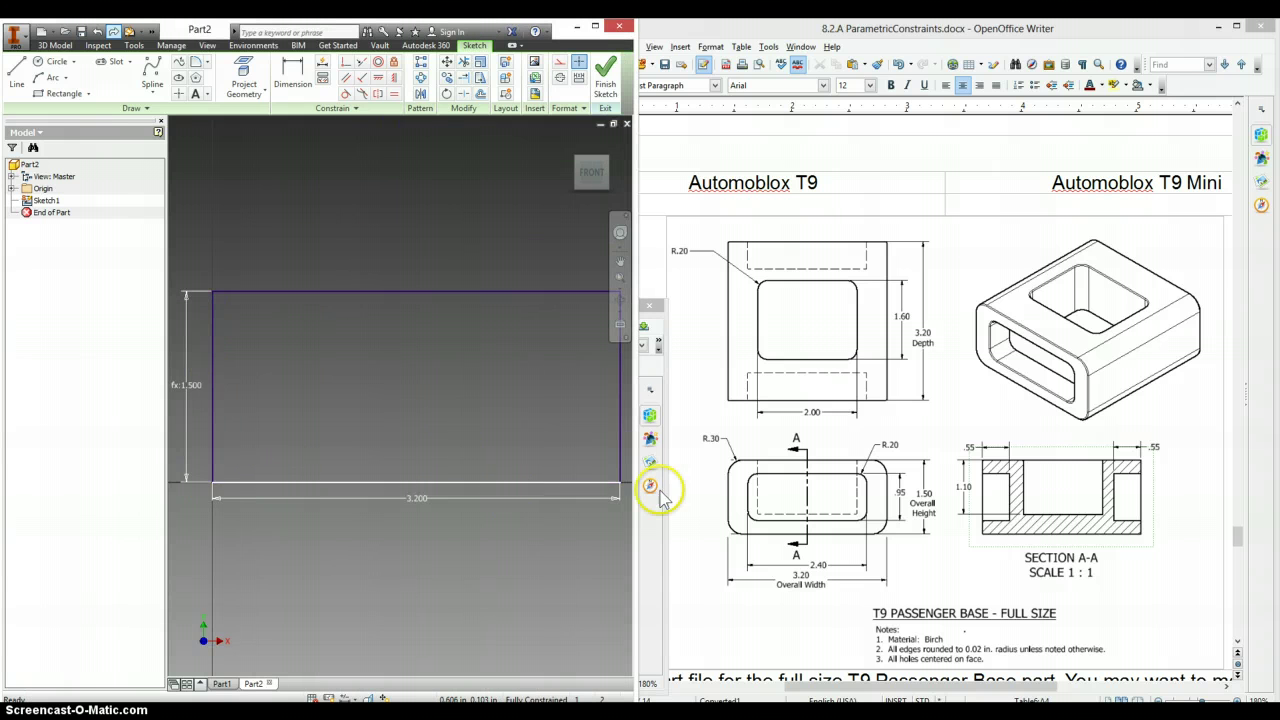
{"action": "double_click", "coordinate": [417, 498]}
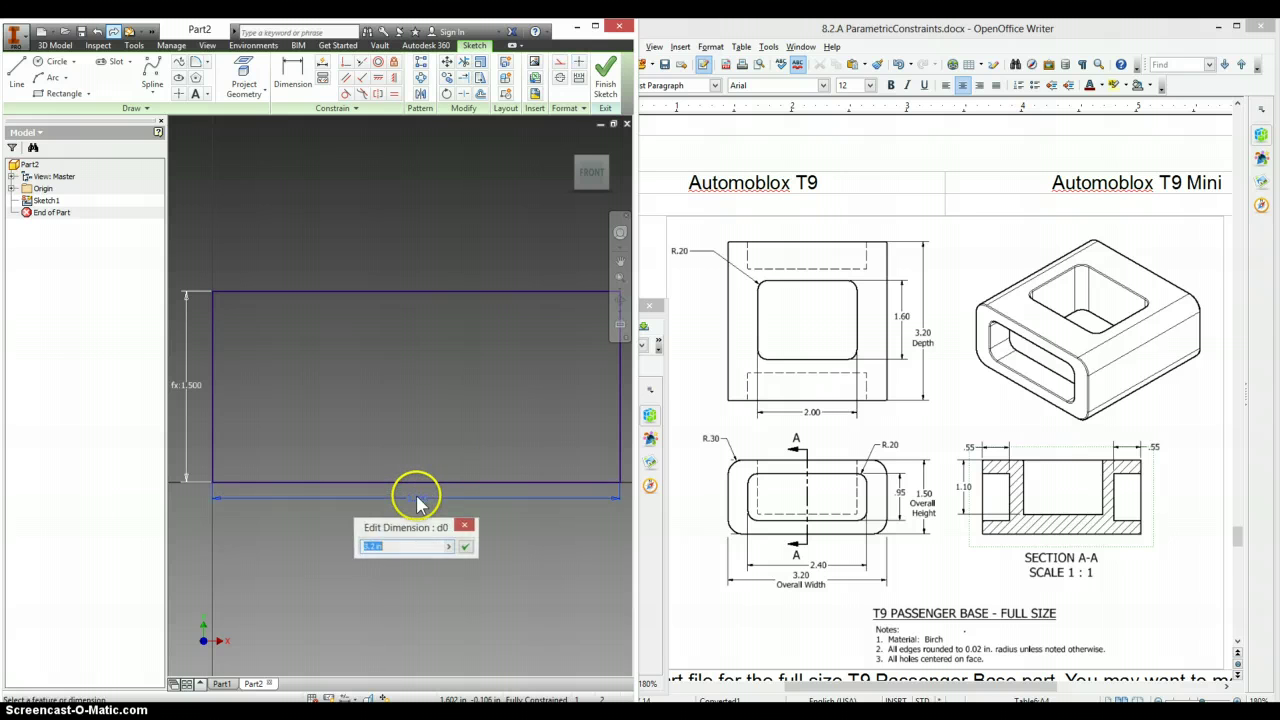
{"action": "left_click", "coordinate": [464, 526]}
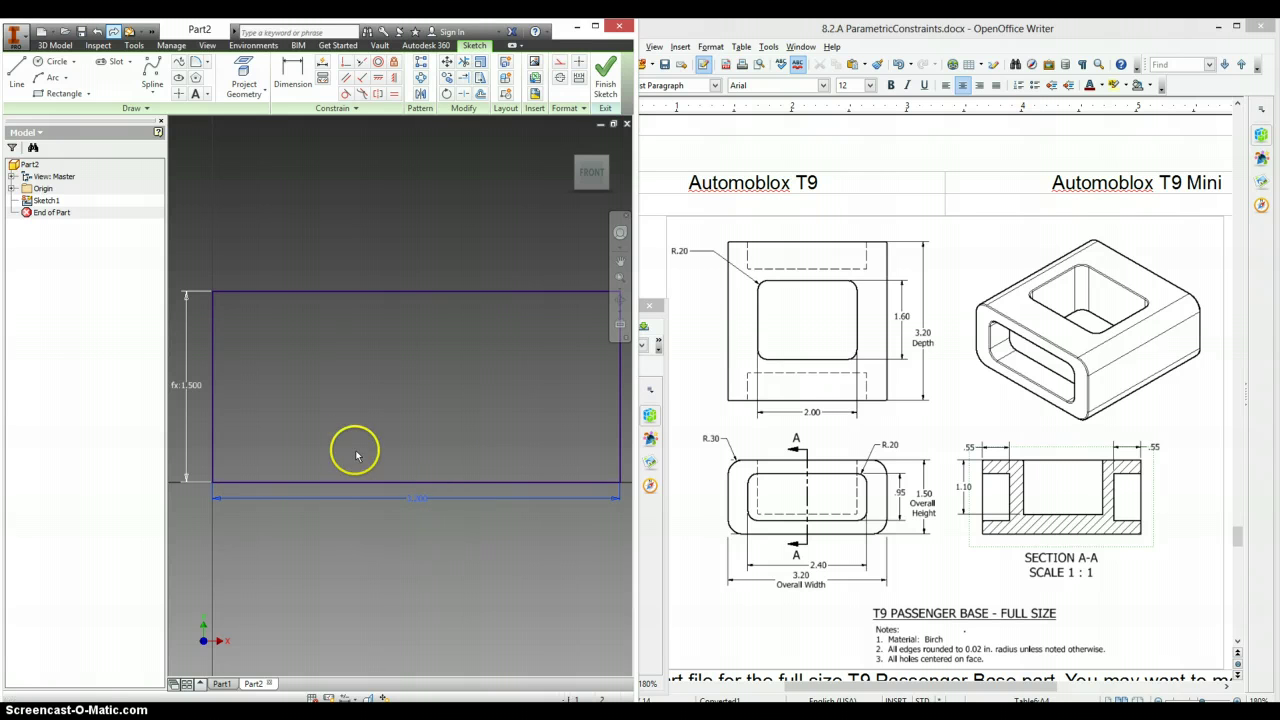
{"action": "double_click", "coordinate": [187, 383]}
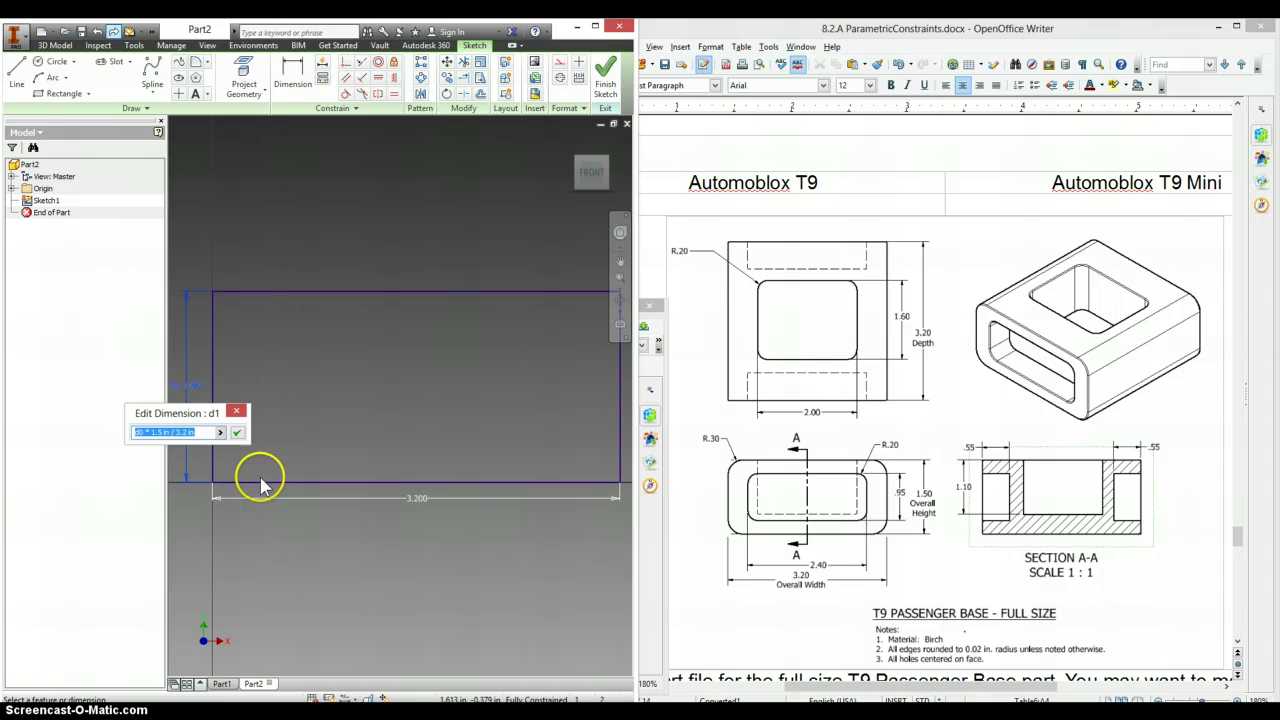
{"action": "left_click", "coordinate": [238, 434]}
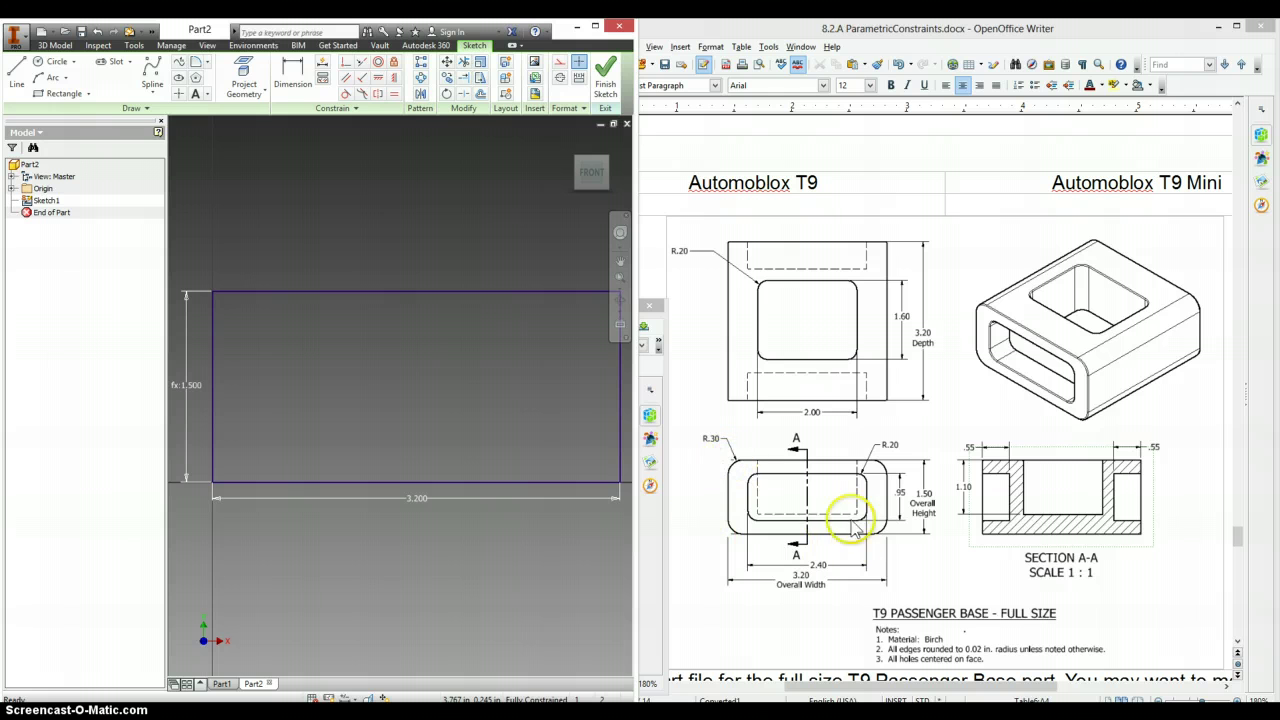
Step: Round all four corners of the sketch rectangle with a 0.3 radius
{"action": "left_click", "coordinate": [196, 77]}
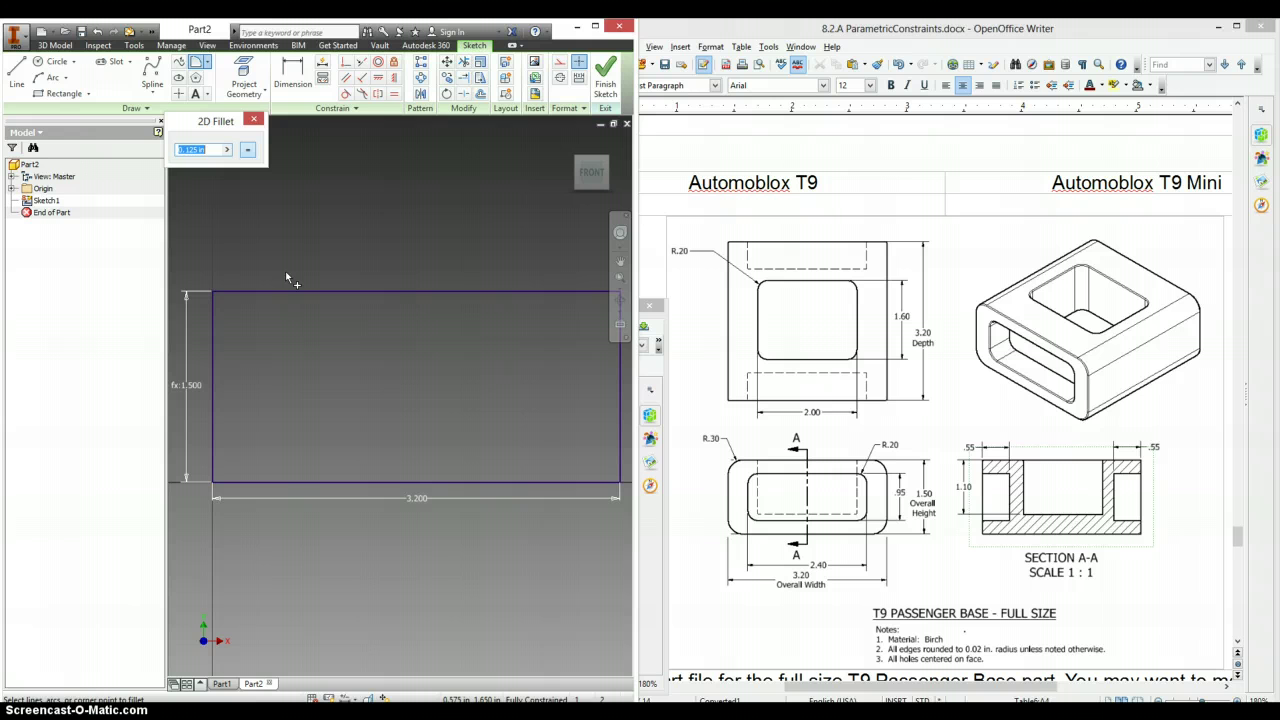
{"action": "type", "text": ".3"}
{"action": "left_click", "coordinate": [229, 291]}
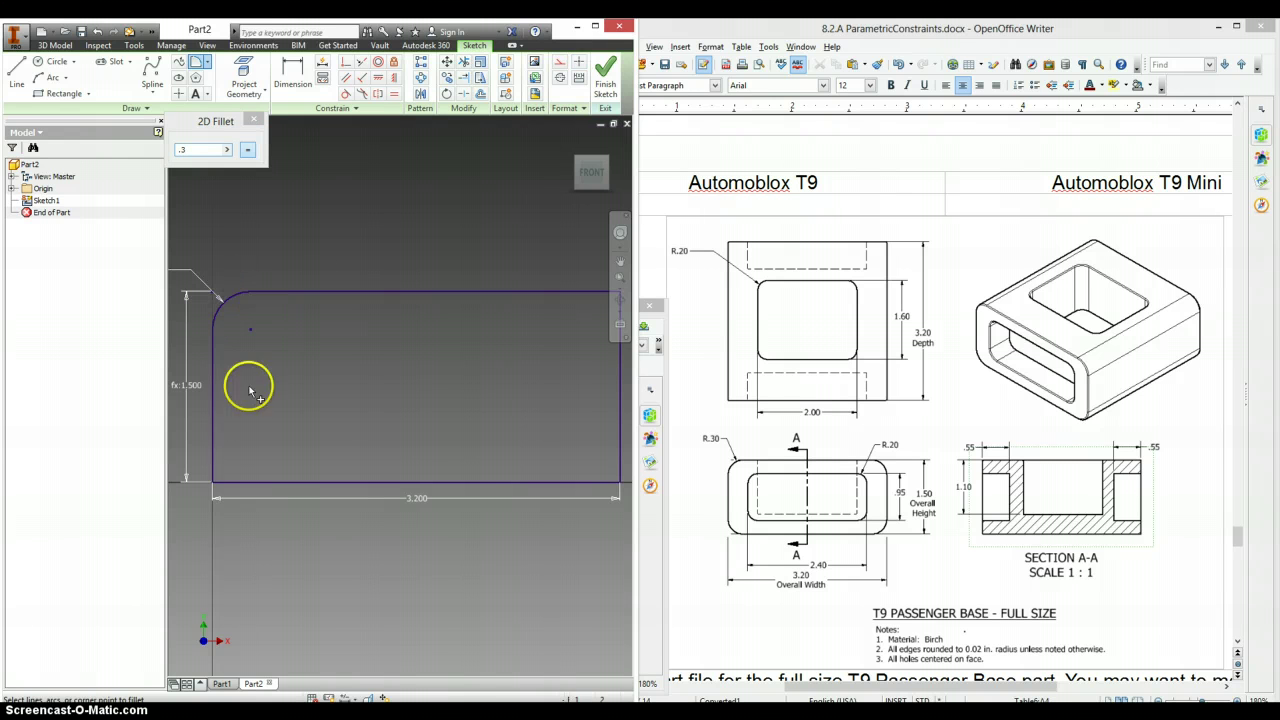
{"action": "left_click", "coordinate": [212, 468]}
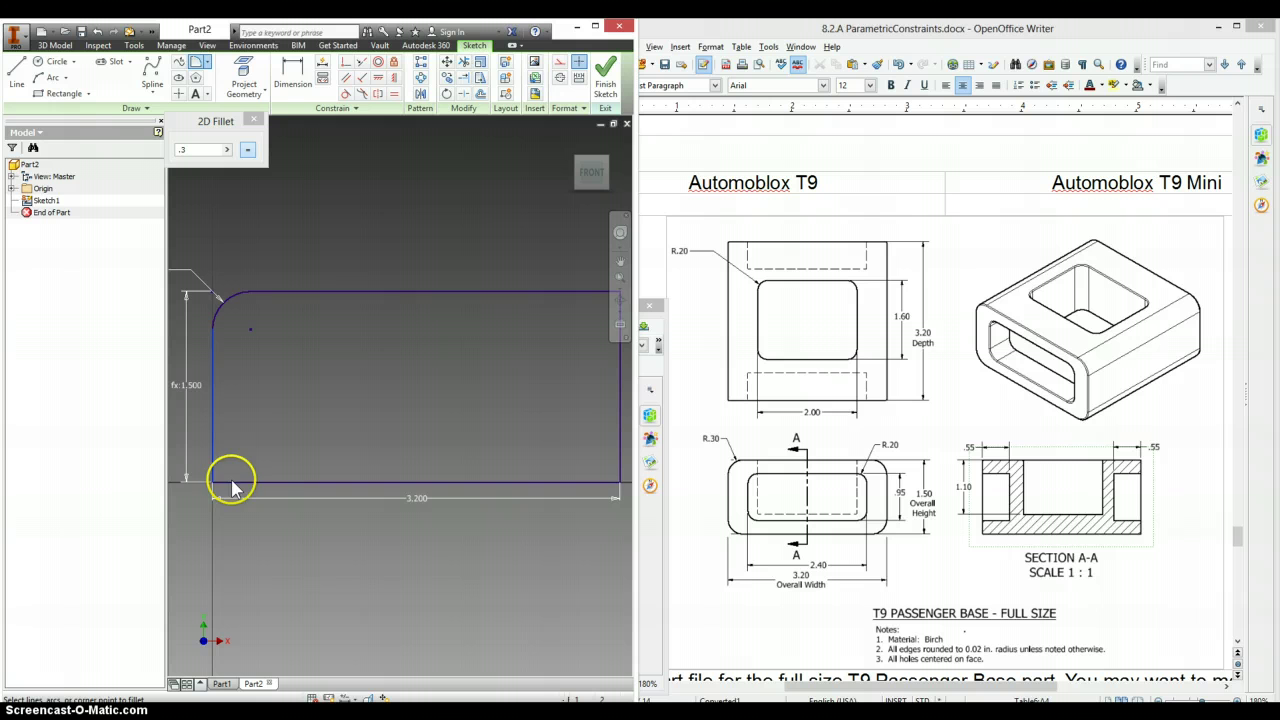
{"action": "left_click", "coordinate": [550, 483]}
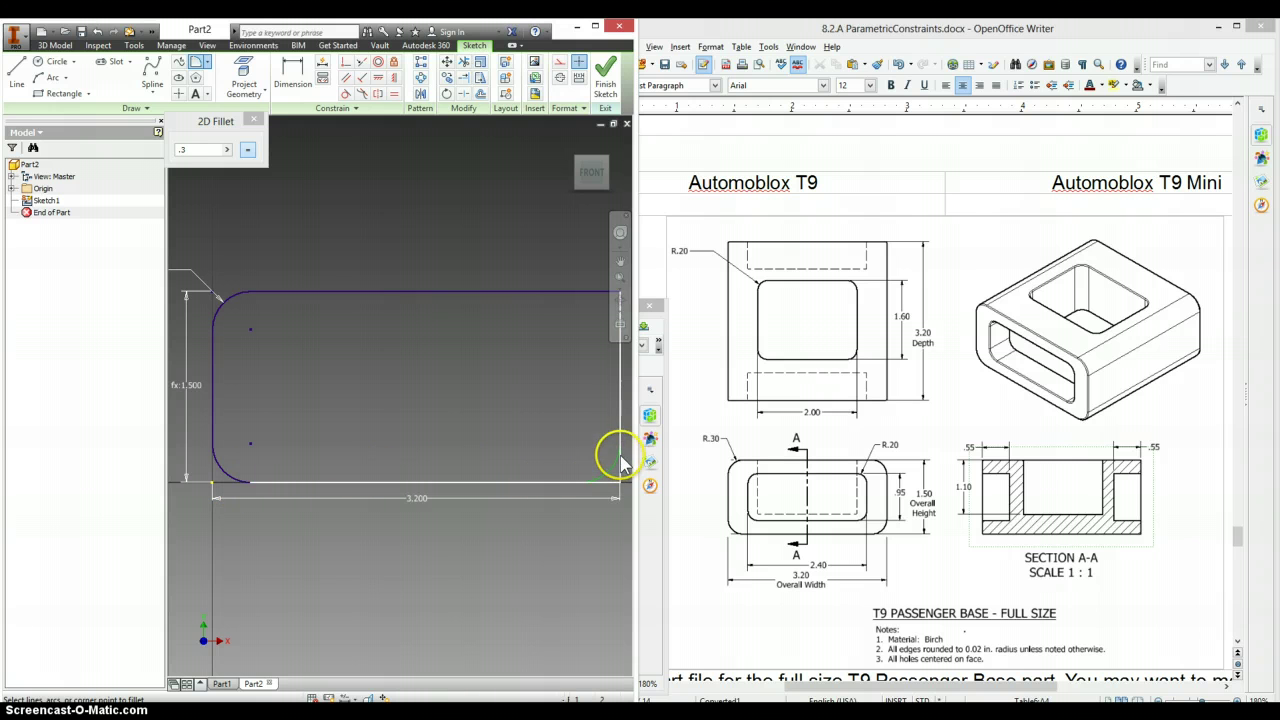
{"action": "left_click", "coordinate": [617, 400]}
{"action": "left_click", "coordinate": [620, 368]}
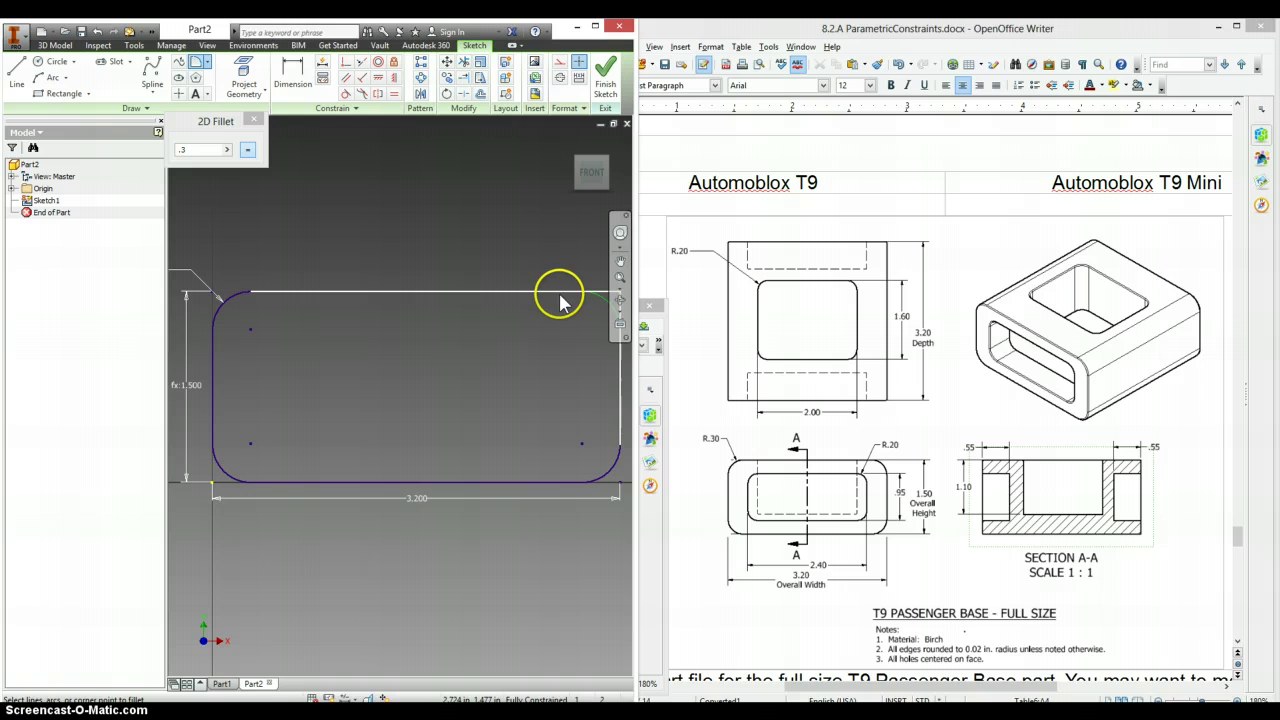
{"action": "left_click", "coordinate": [560, 291]}
Step: Extrude the rounded sketch into a solid block with distance d0
{"action": "key", "text": "e"}
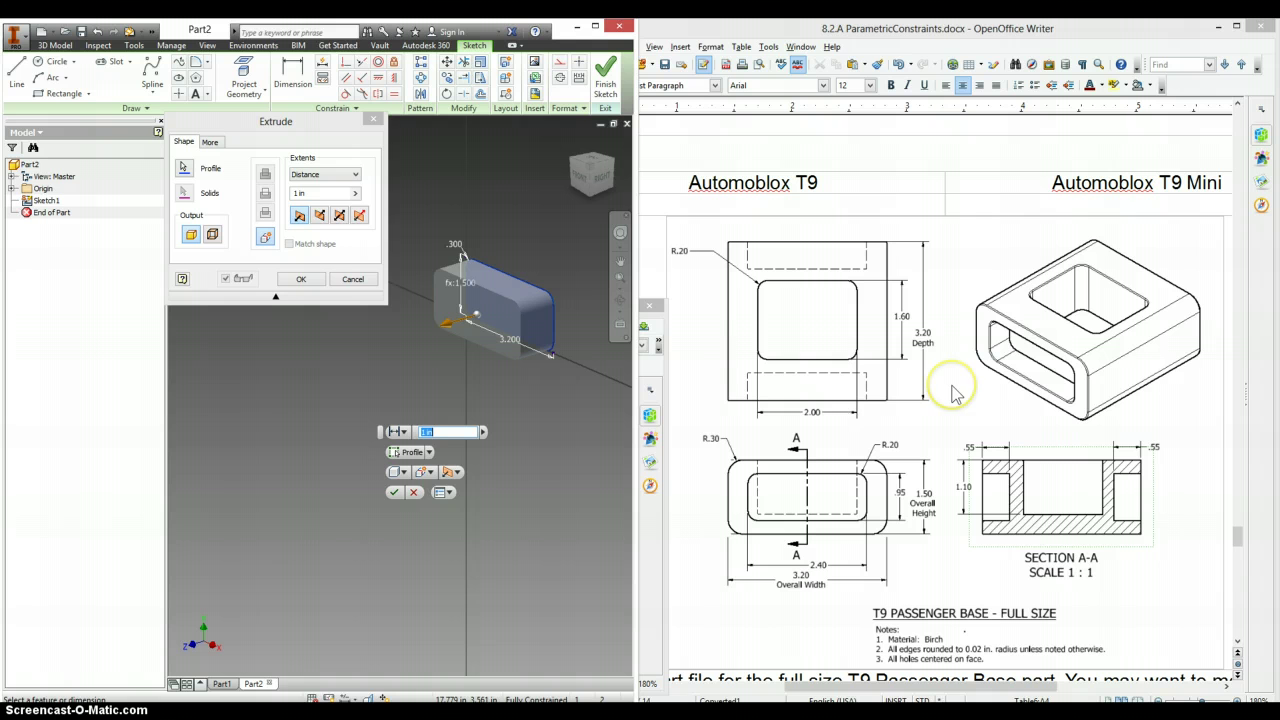
{"action": "left_click", "coordinate": [328, 193]}
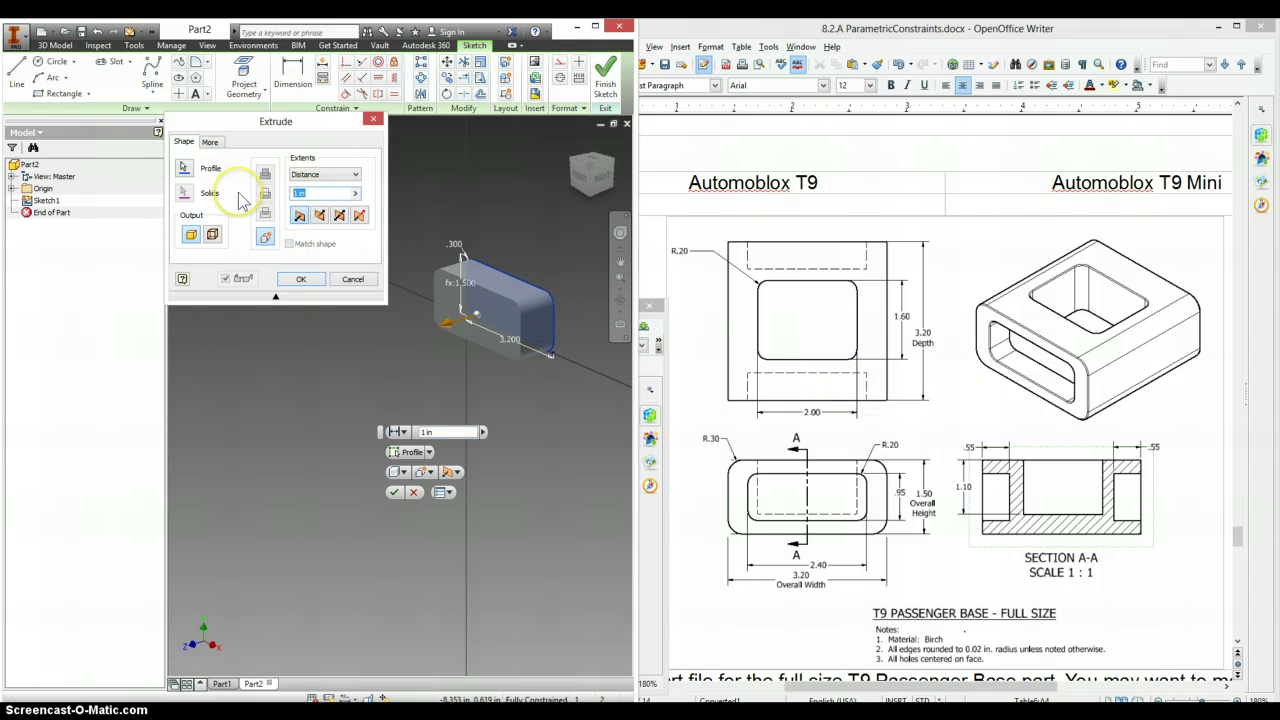
{"action": "type", "text": "d0"}
{"action": "left_click", "coordinate": [298, 280]}
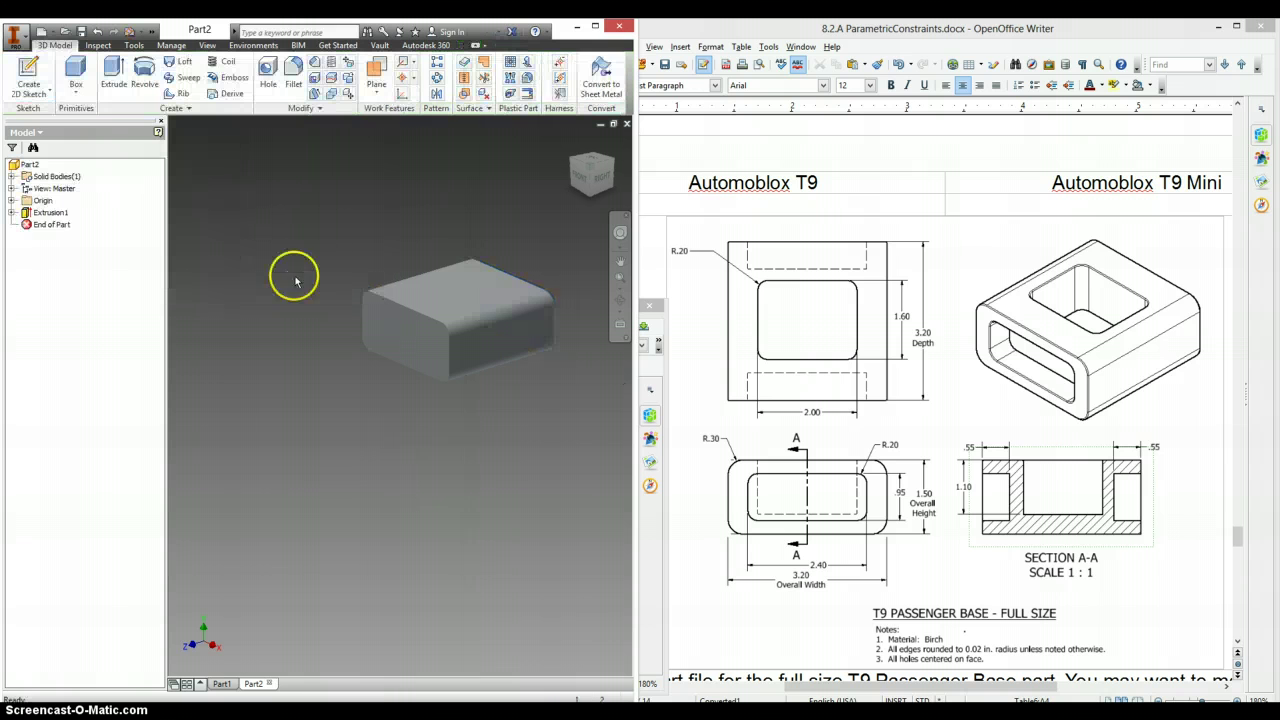
Step: Start a new sketch on the block's front face and draw an inner two-point rectangle
{"action": "right_click", "coordinate": [418, 345]}
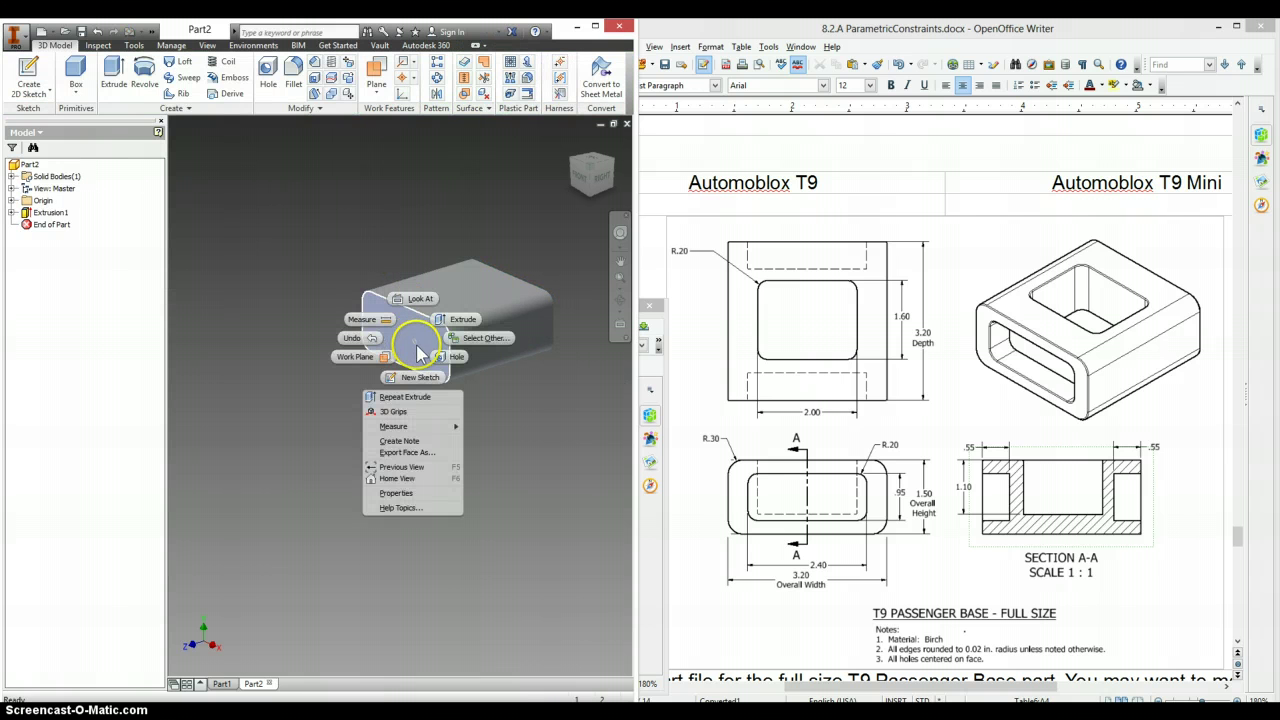
{"action": "left_click", "coordinate": [420, 370]}
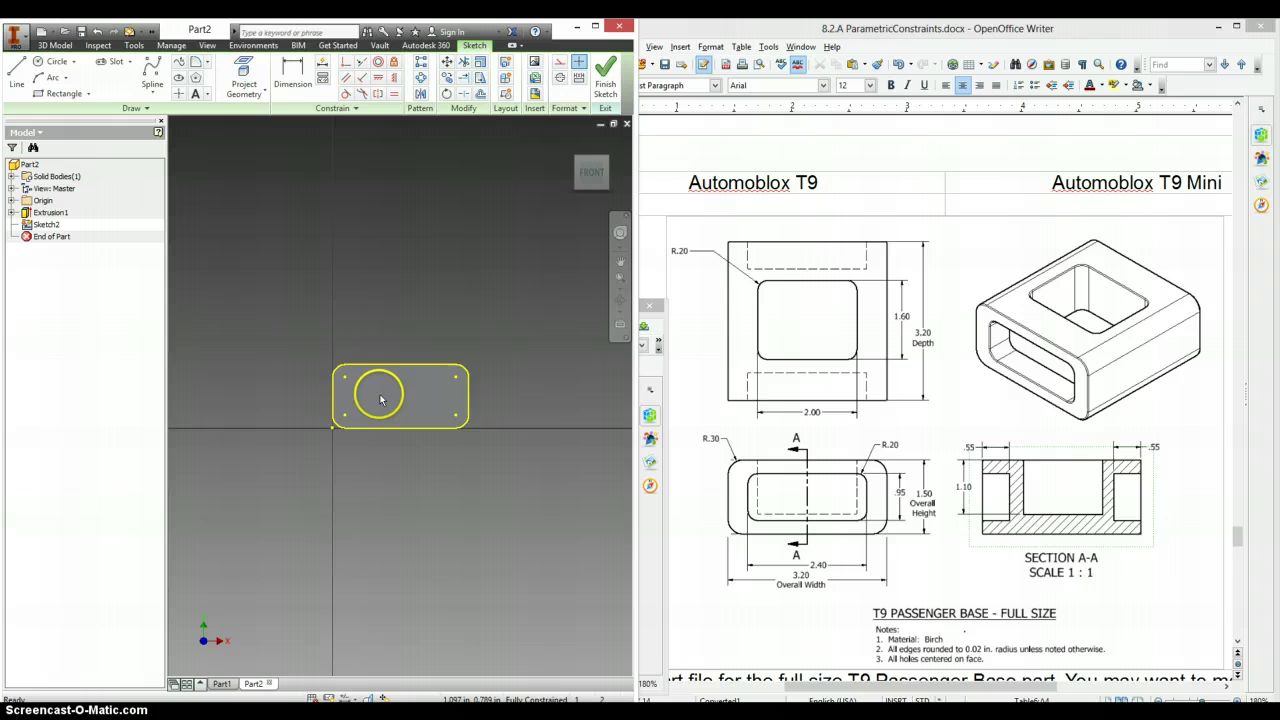
{"action": "scroll", "coordinate": [400, 388], "scroll_direction": "up", "scroll_amount": 5}
{"action": "scroll", "coordinate": [436, 399], "scroll_direction": "down", "scroll_amount": 3}
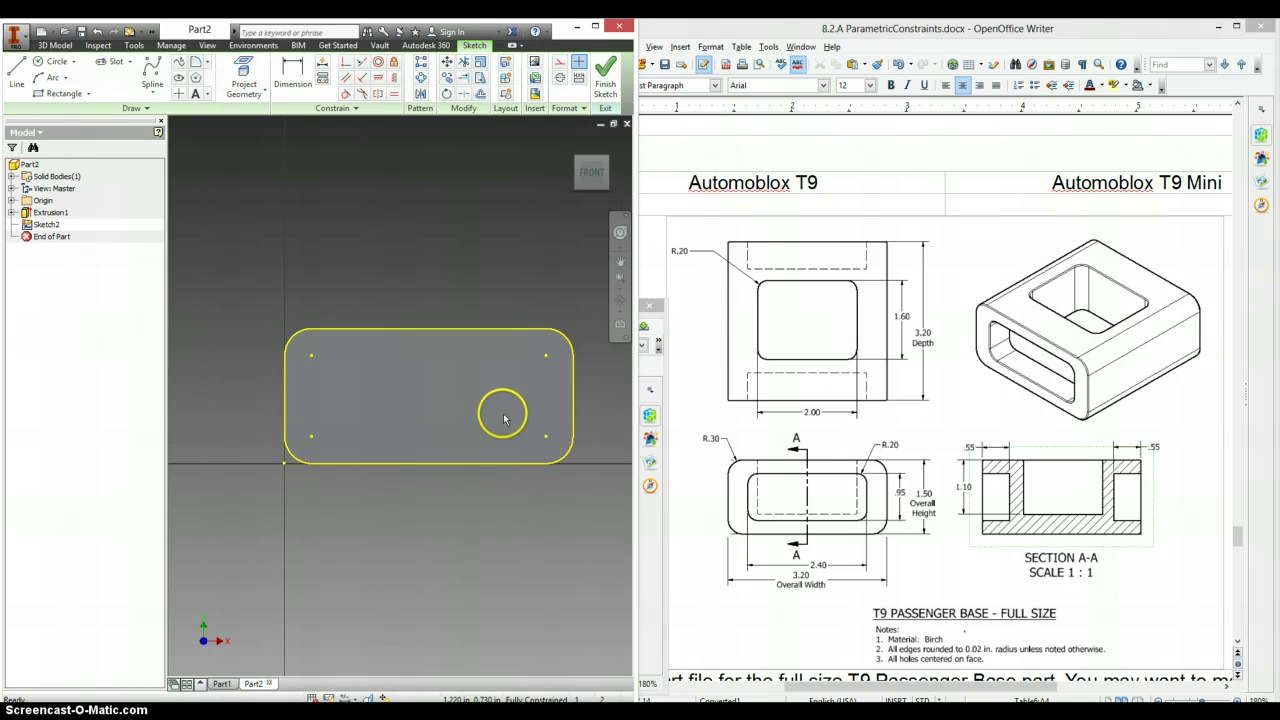
{"action": "left_click", "coordinate": [58, 93]}
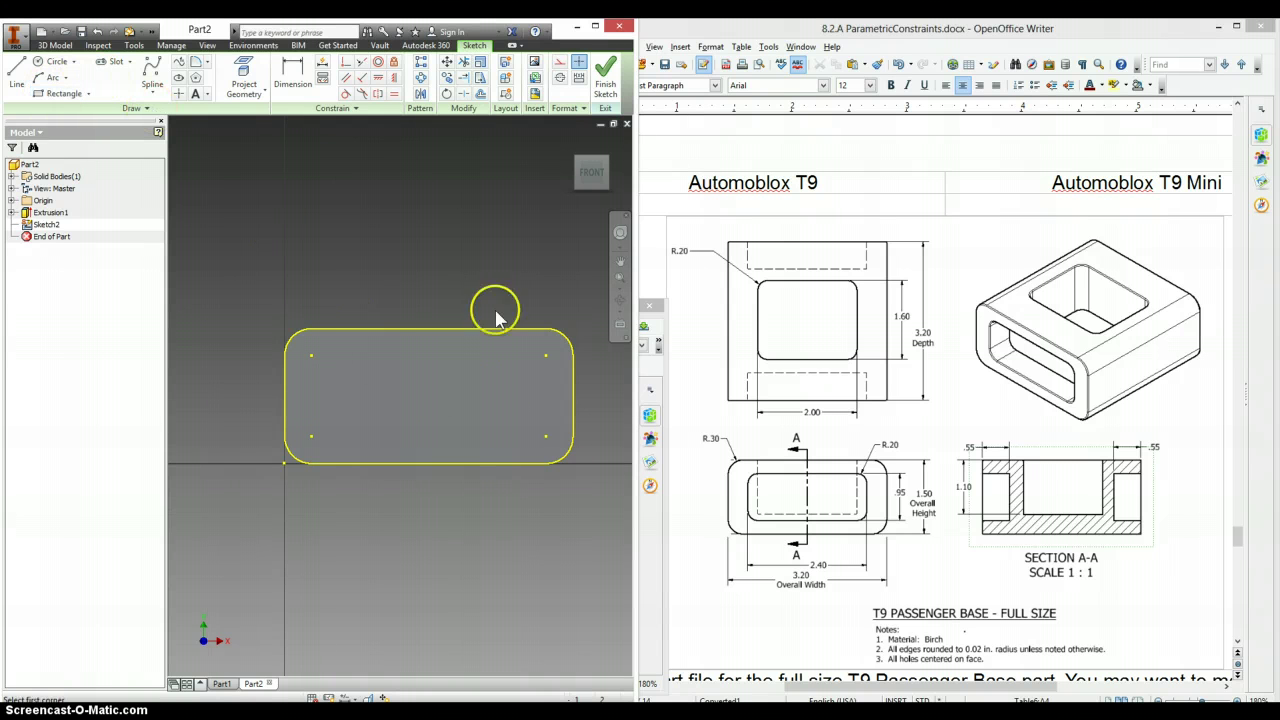
{"action": "left_click", "coordinate": [338, 369]}
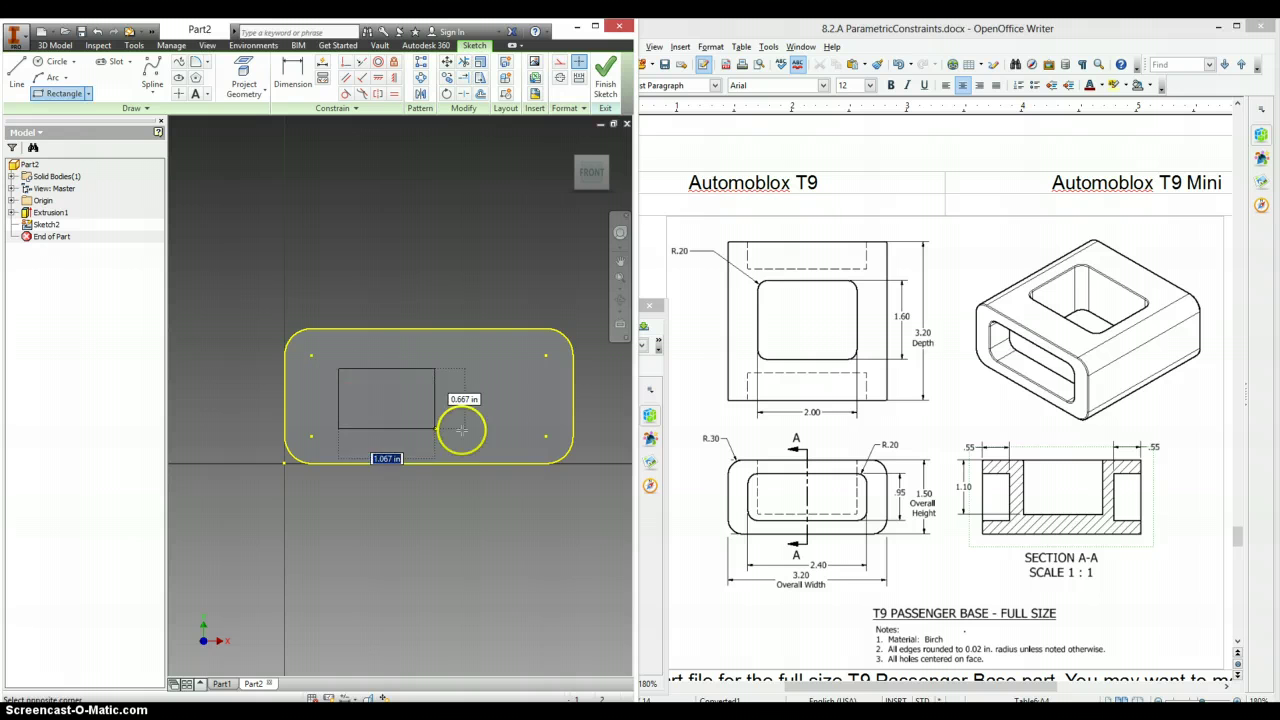
{"action": "left_click", "coordinate": [528, 421]}
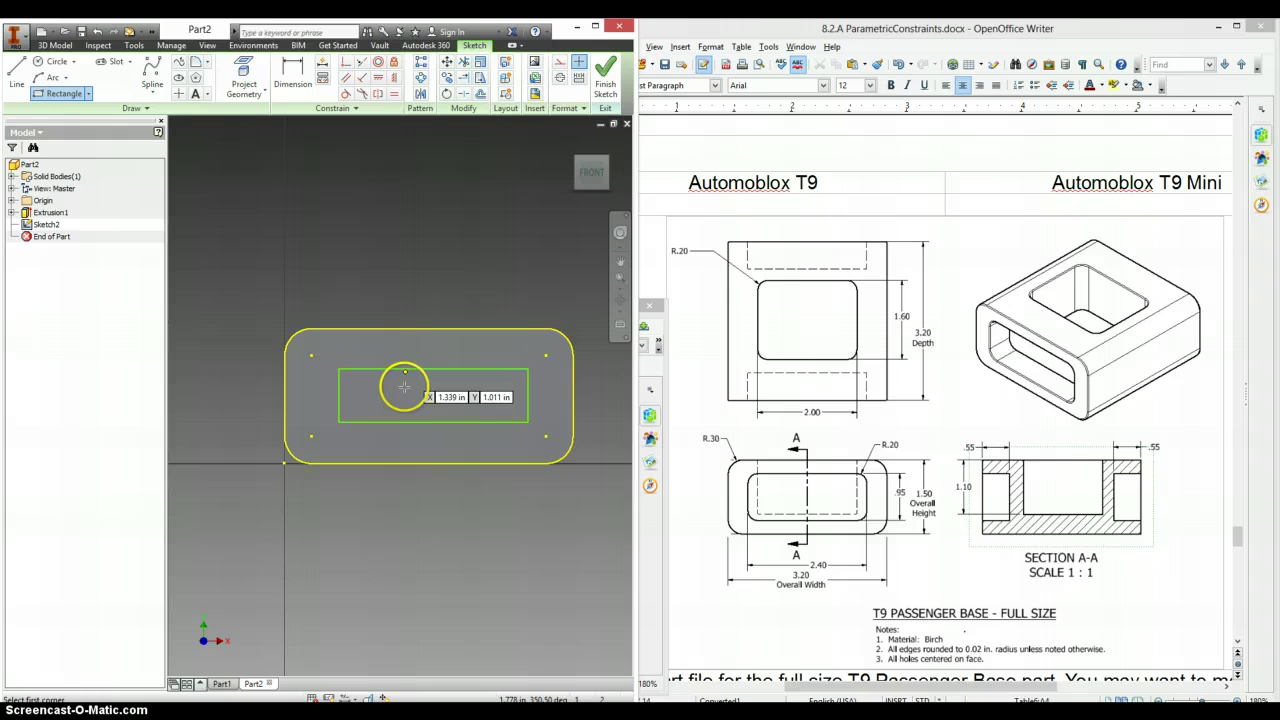
Step: Centre the rectangle on the outline's left and top midpoints with horizontal and vertical constraints
{"action": "left_click", "coordinate": [380, 80]}
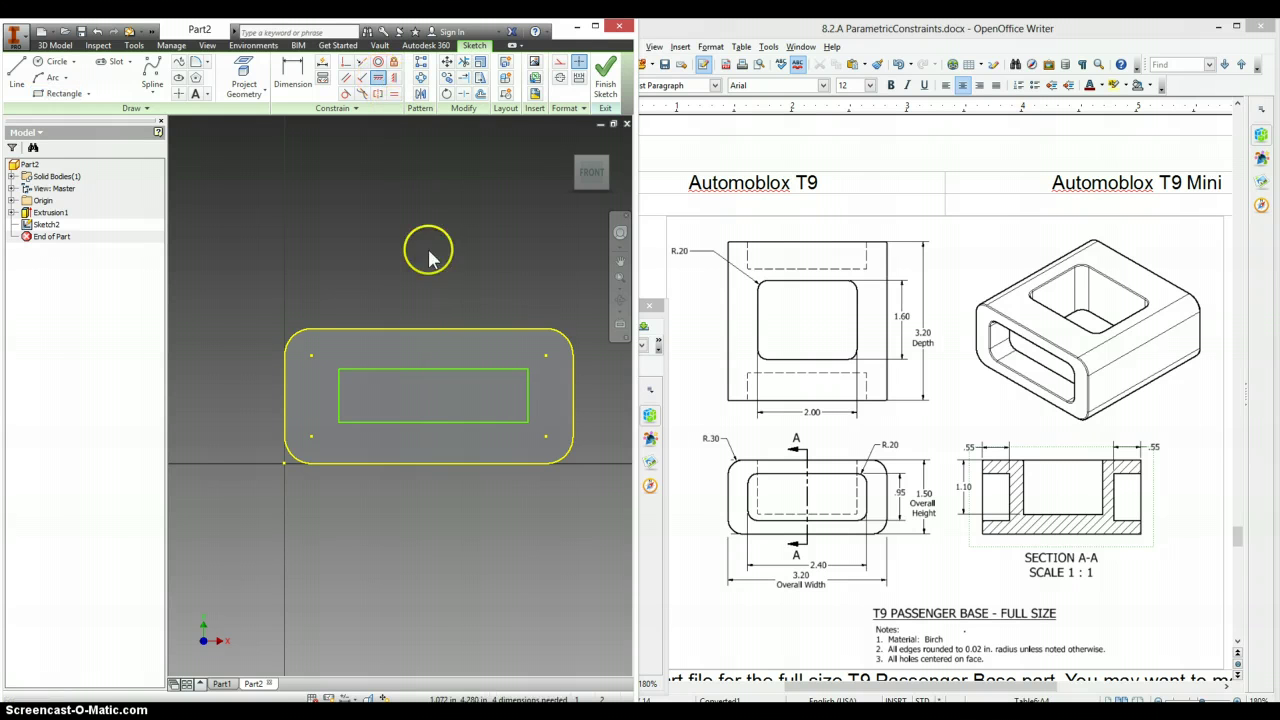
{"action": "left_click", "coordinate": [284, 397]}
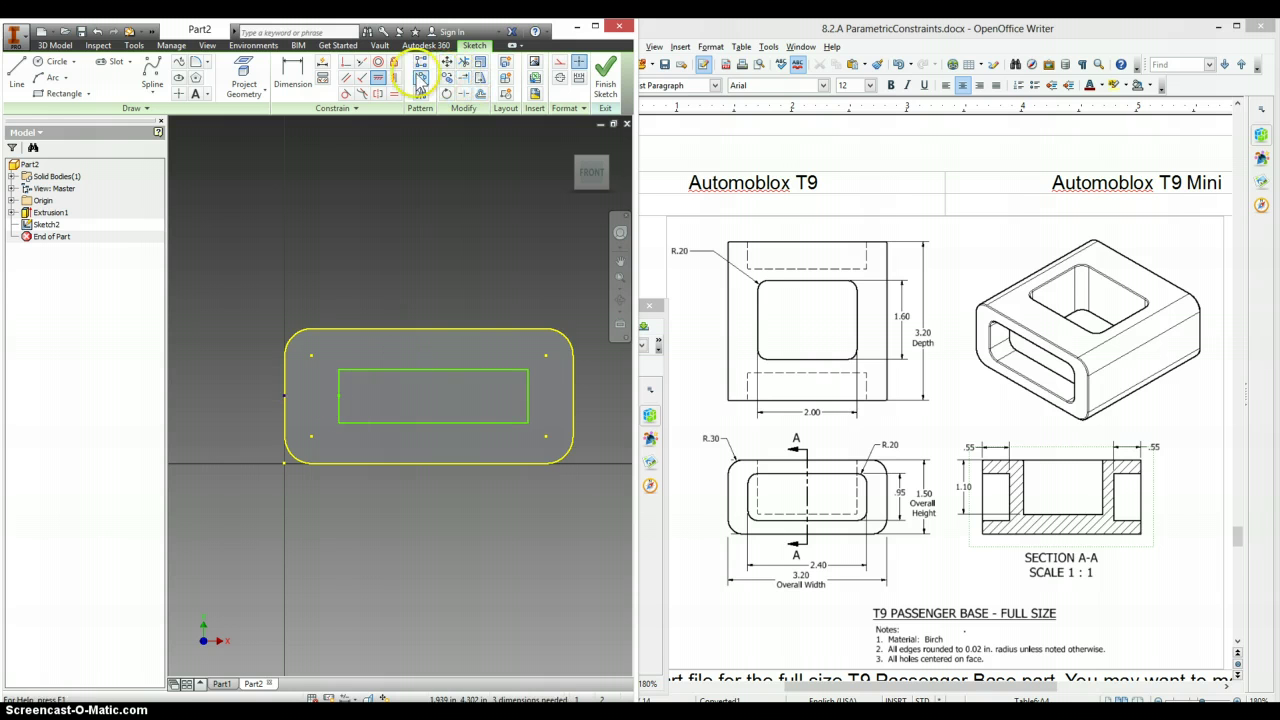
{"action": "left_click", "coordinate": [429, 329]}
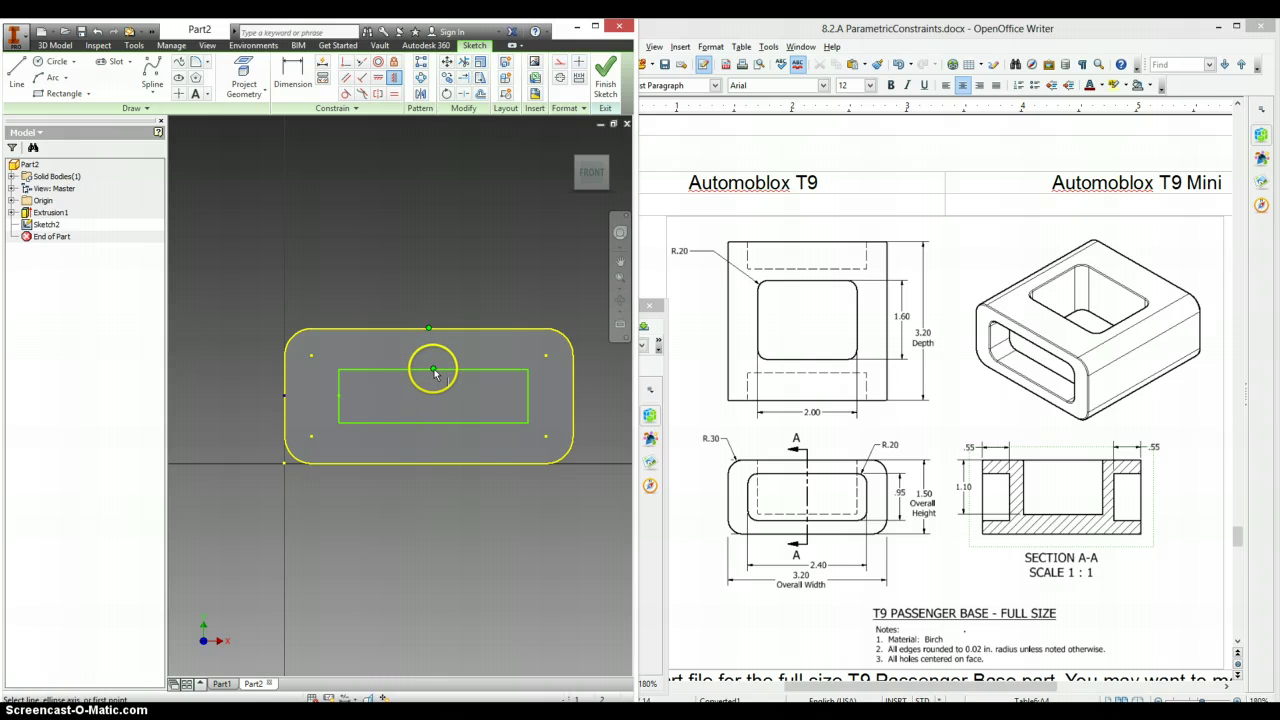
{"action": "left_click", "coordinate": [433, 372]}
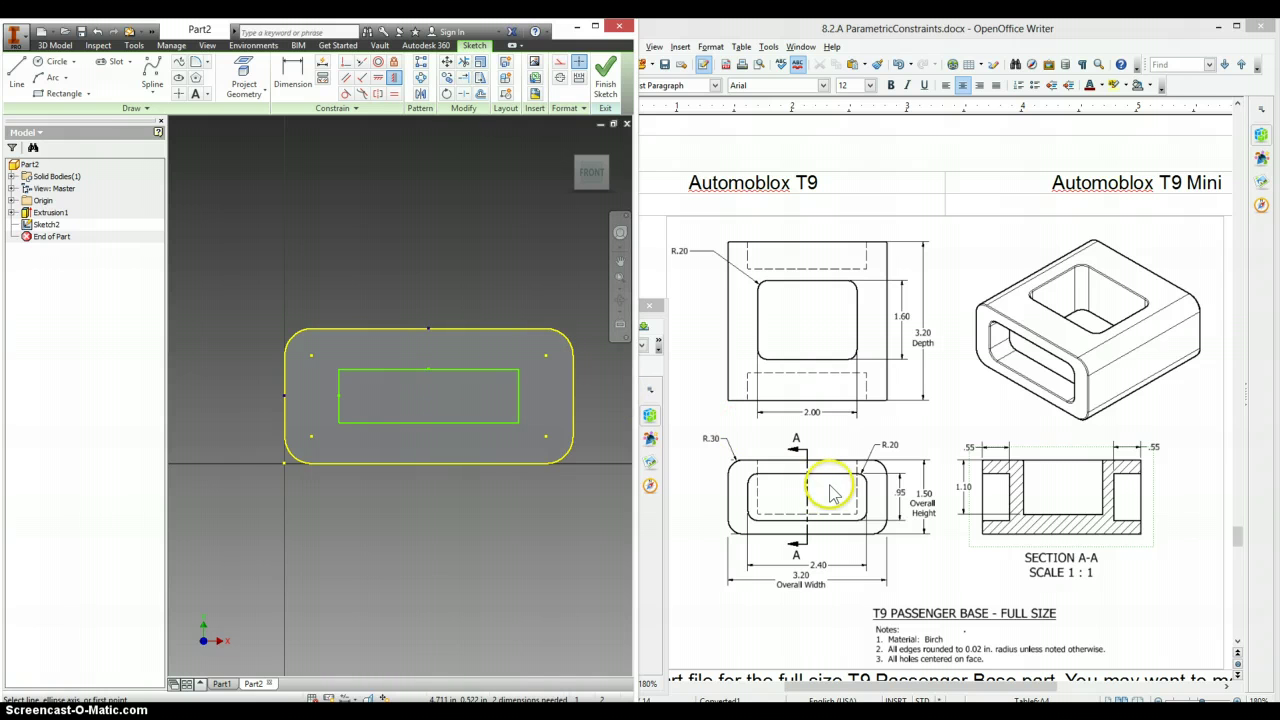
Step: Dimension the inner rectangle's top edge as d0*2.4/3.2, giving 2.400 wide
{"action": "key", "text": "d"}
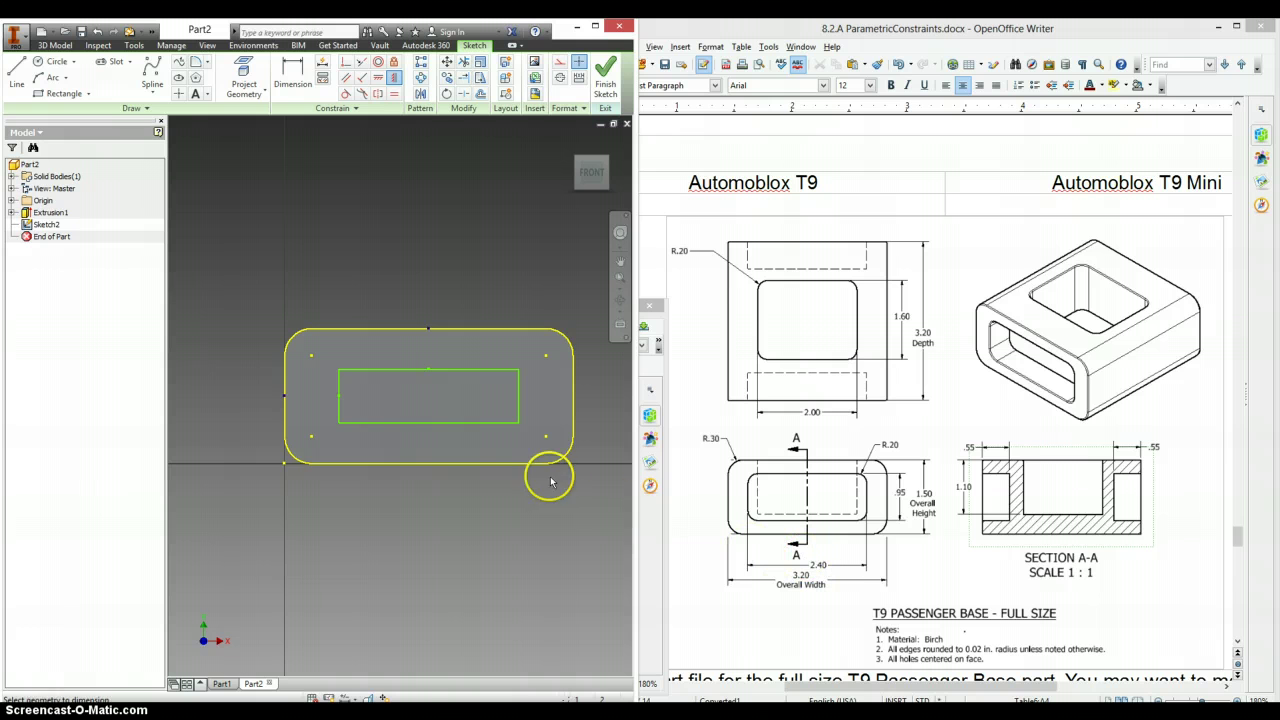
{"action": "left_click", "coordinate": [449, 377]}
{"action": "left_click", "coordinate": [443, 296]}
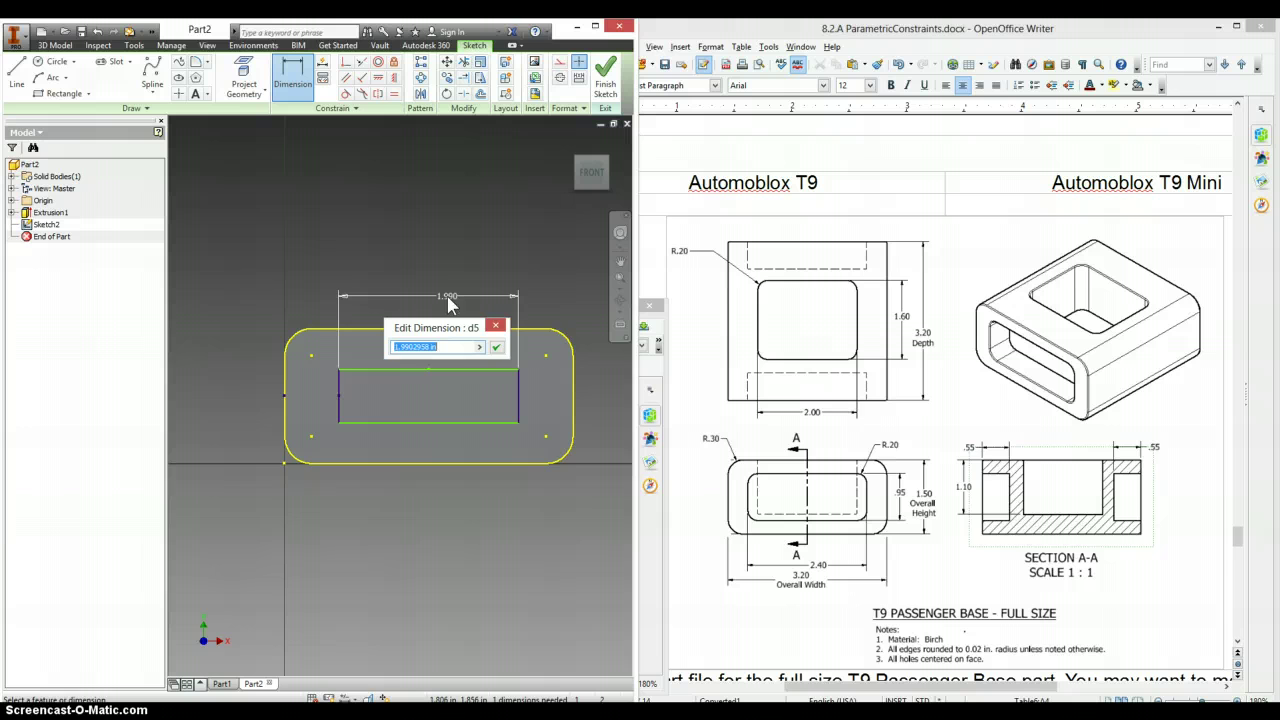
{"action": "key", "text": "alt+Tab"}
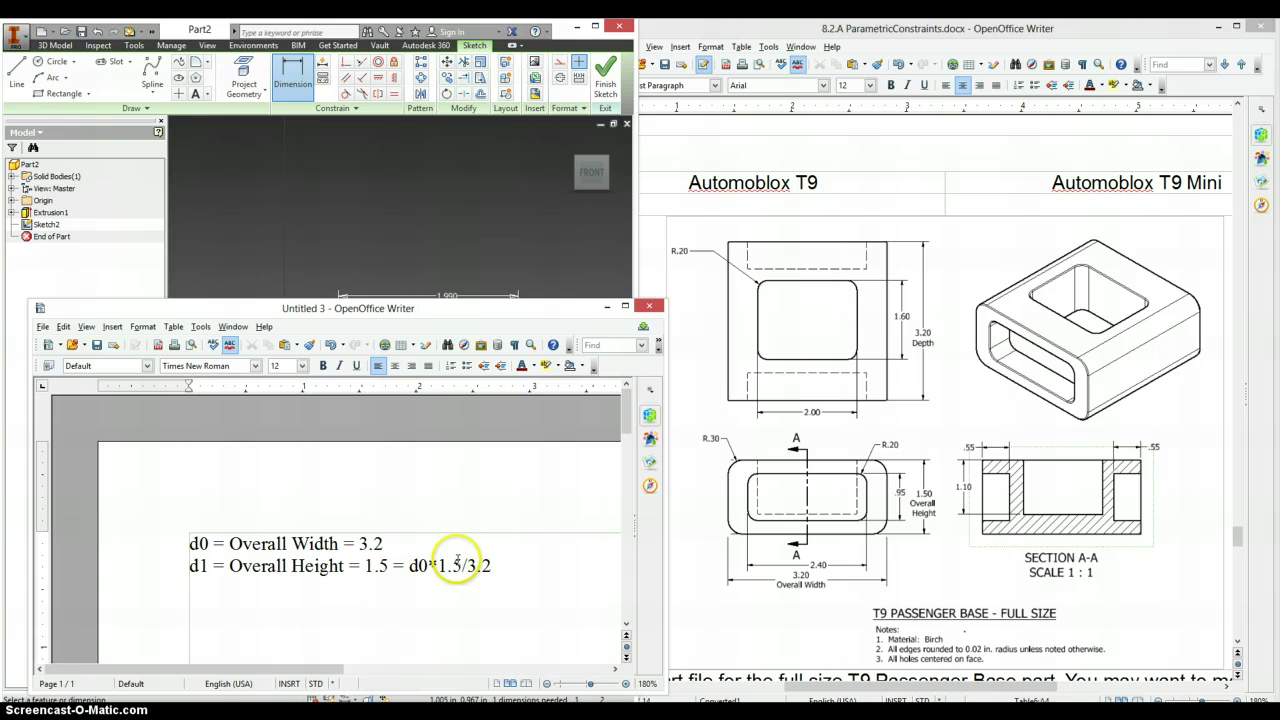
{"action": "double_click", "coordinate": [446, 296]}
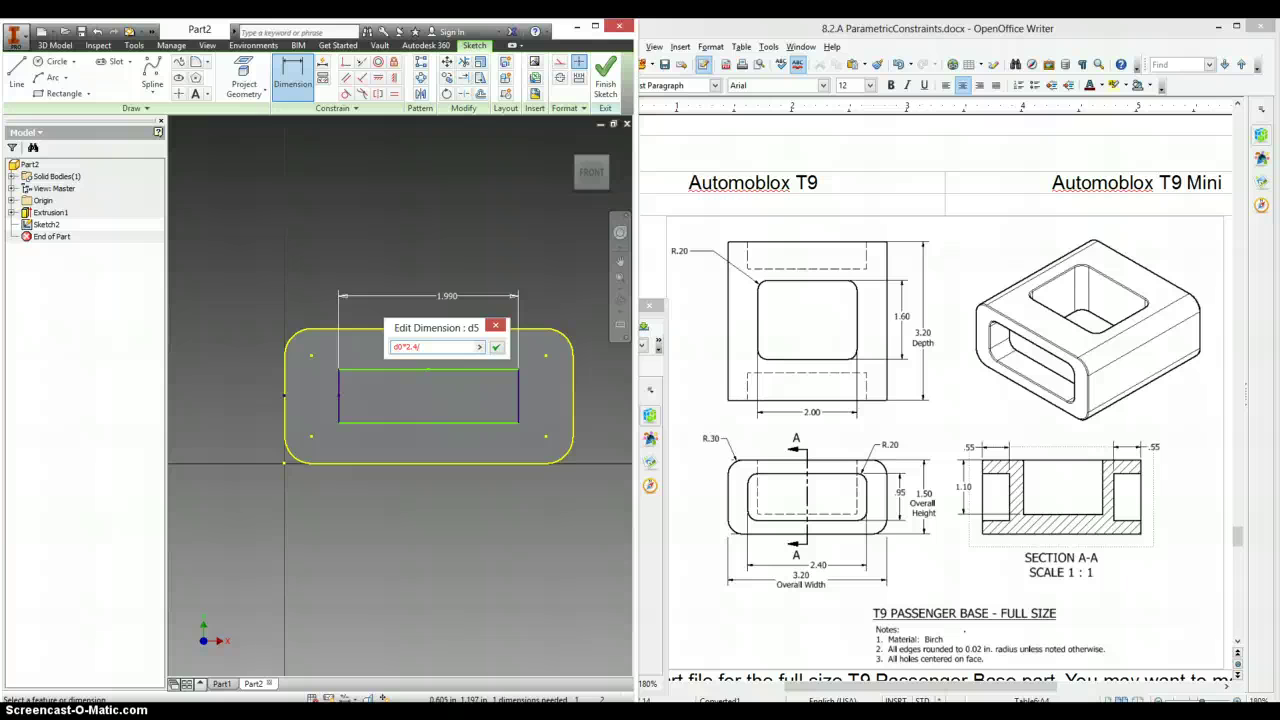
{"action": "key", "text": "Return"}
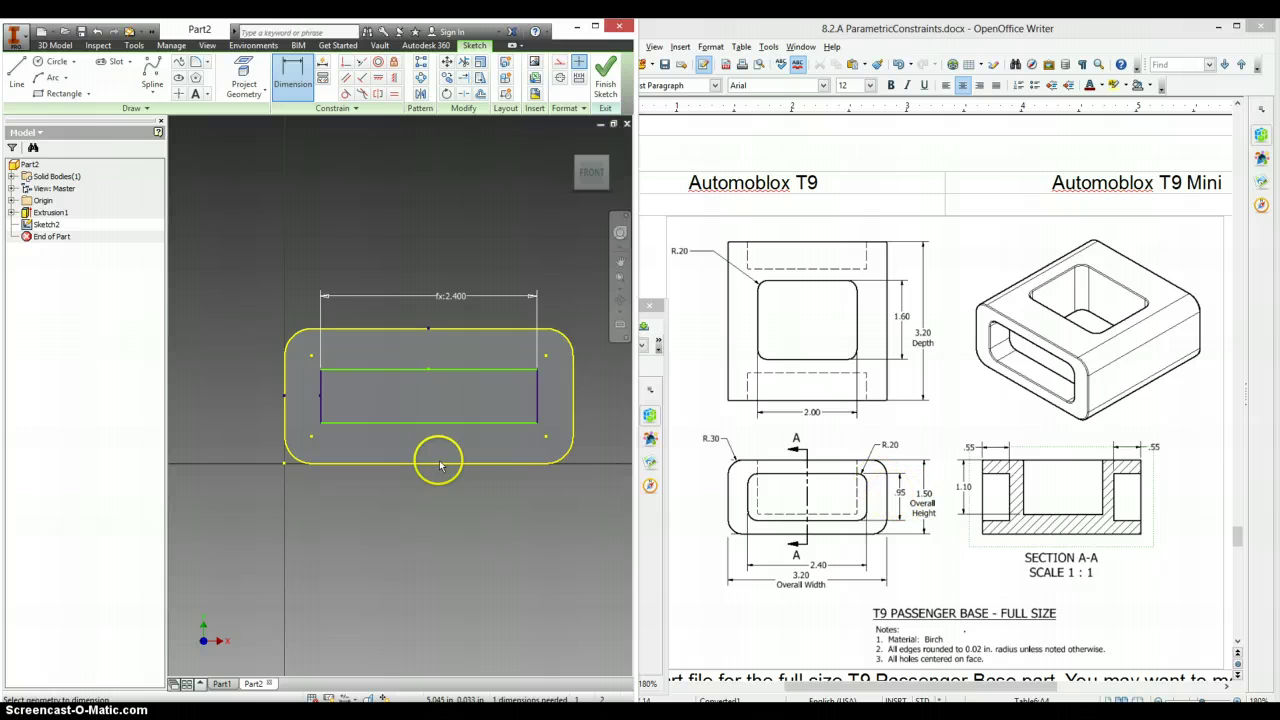
Step: Dimension the rectangle's left side as d0*.95/3.2, giving .950 high
{"action": "left_click", "coordinate": [318, 398]}
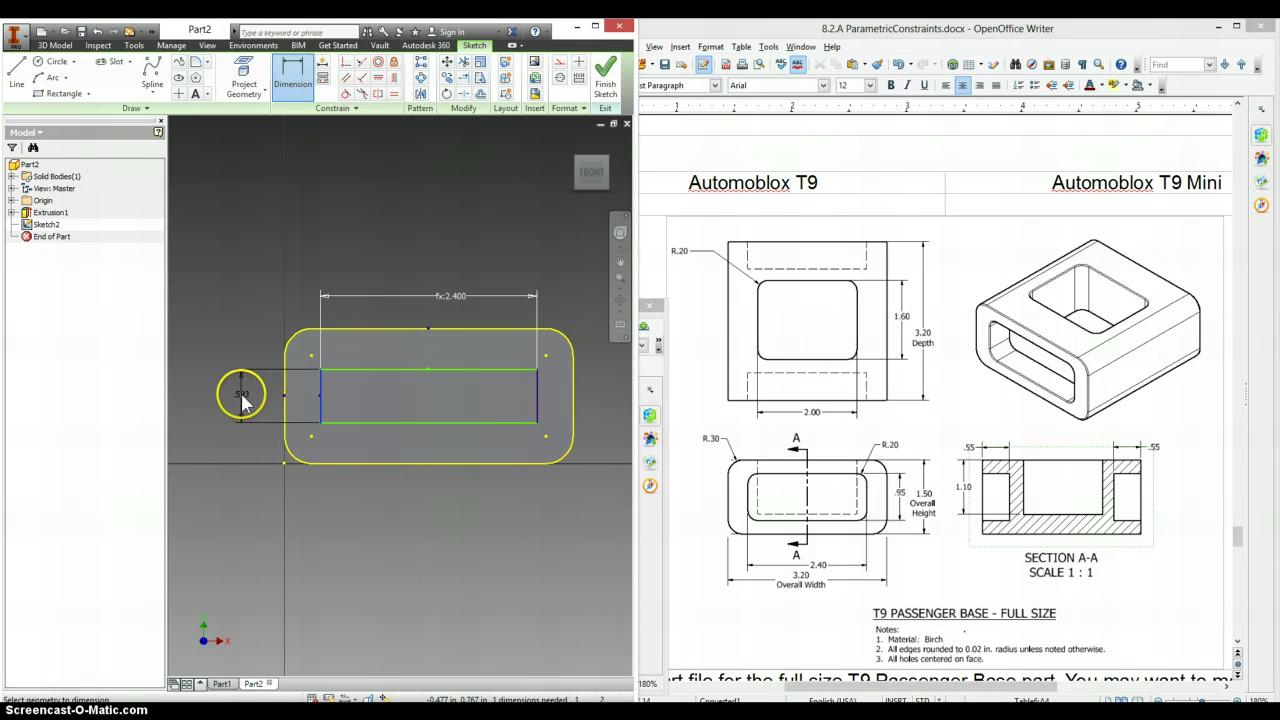
{"action": "left_click", "coordinate": [243, 399]}
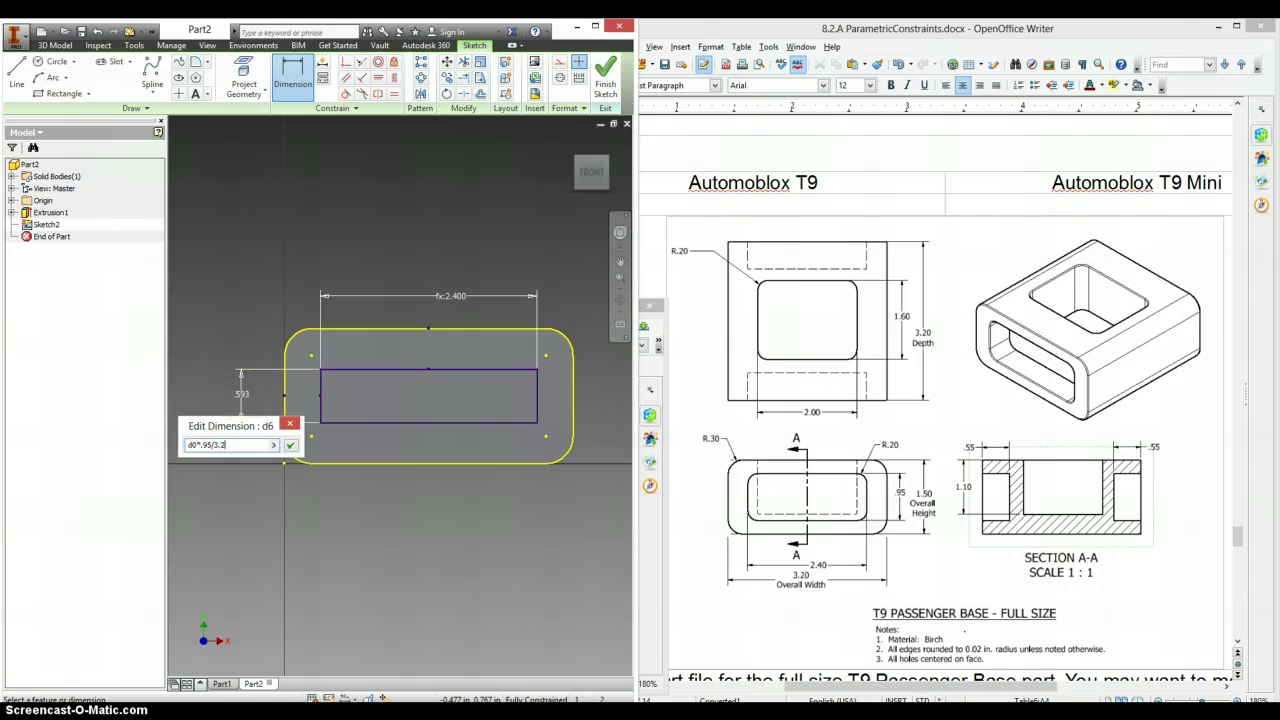
{"action": "key", "text": "Return"}
{"action": "left_click_drag", "start_coordinate": [346, 381], "coordinate": [459, 381]}
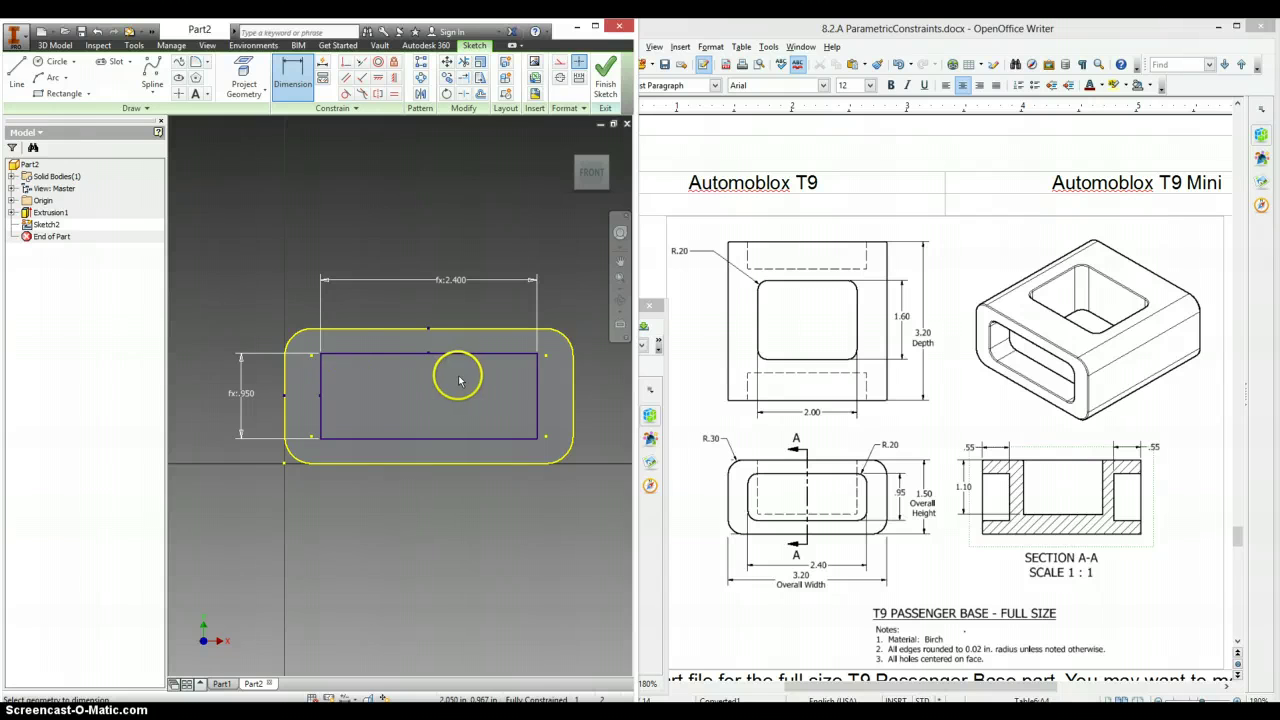
Step: Fillet all four corners of the inner rectangle
{"action": "left_click", "coordinate": [196, 61]}
{"action": "left_click", "coordinate": [322, 378]}
{"action": "left_click", "coordinate": [332, 354]}
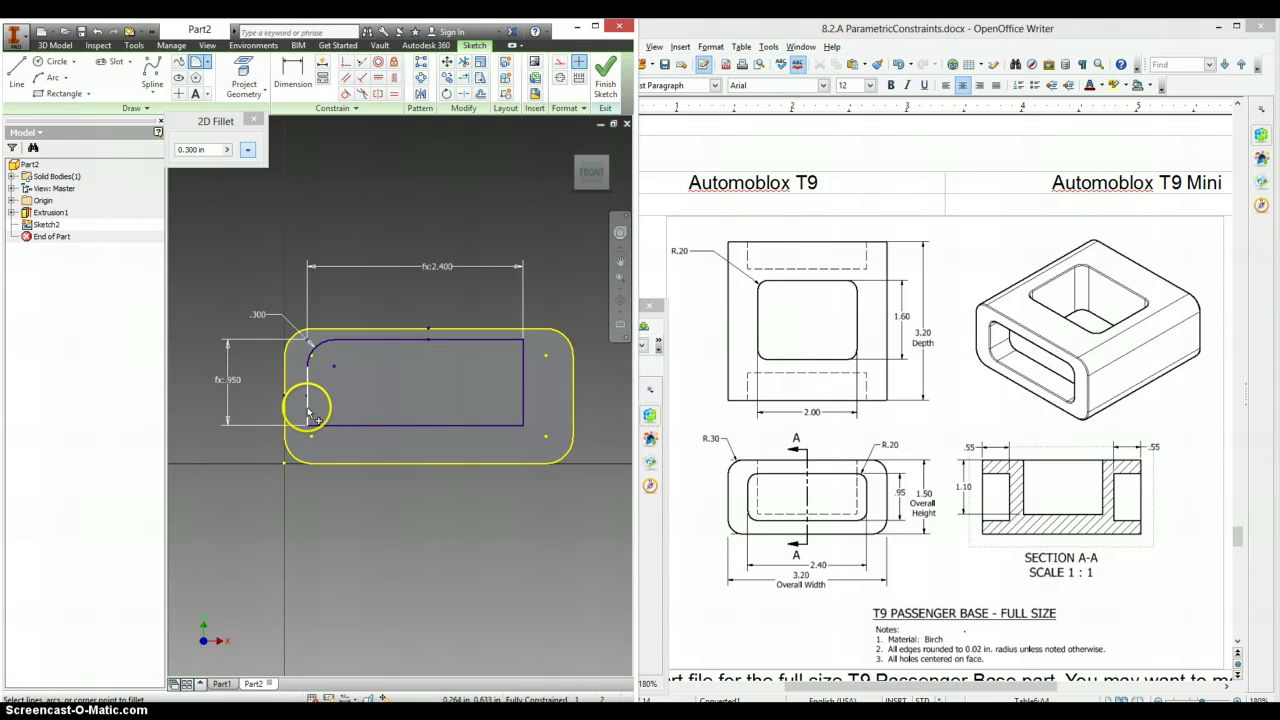
{"action": "left_click", "coordinate": [390, 425]}
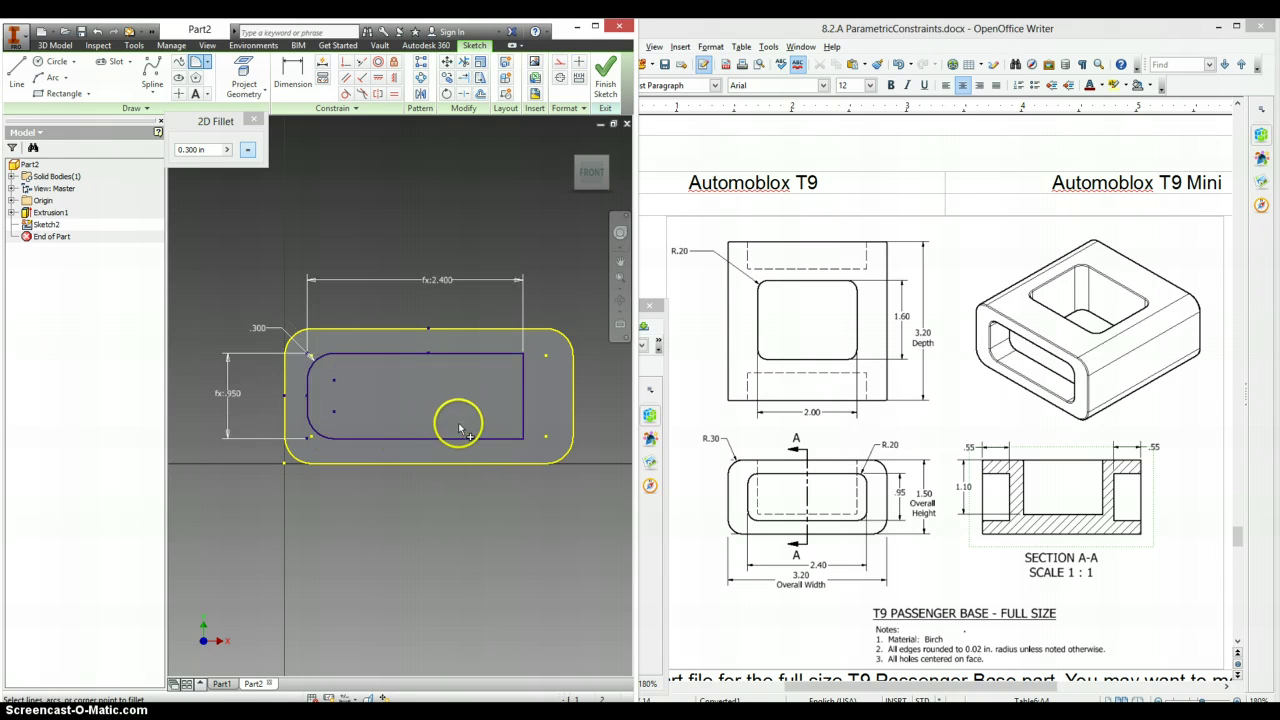
{"action": "left_click", "coordinate": [470, 437]}
{"action": "left_click", "coordinate": [525, 426]}
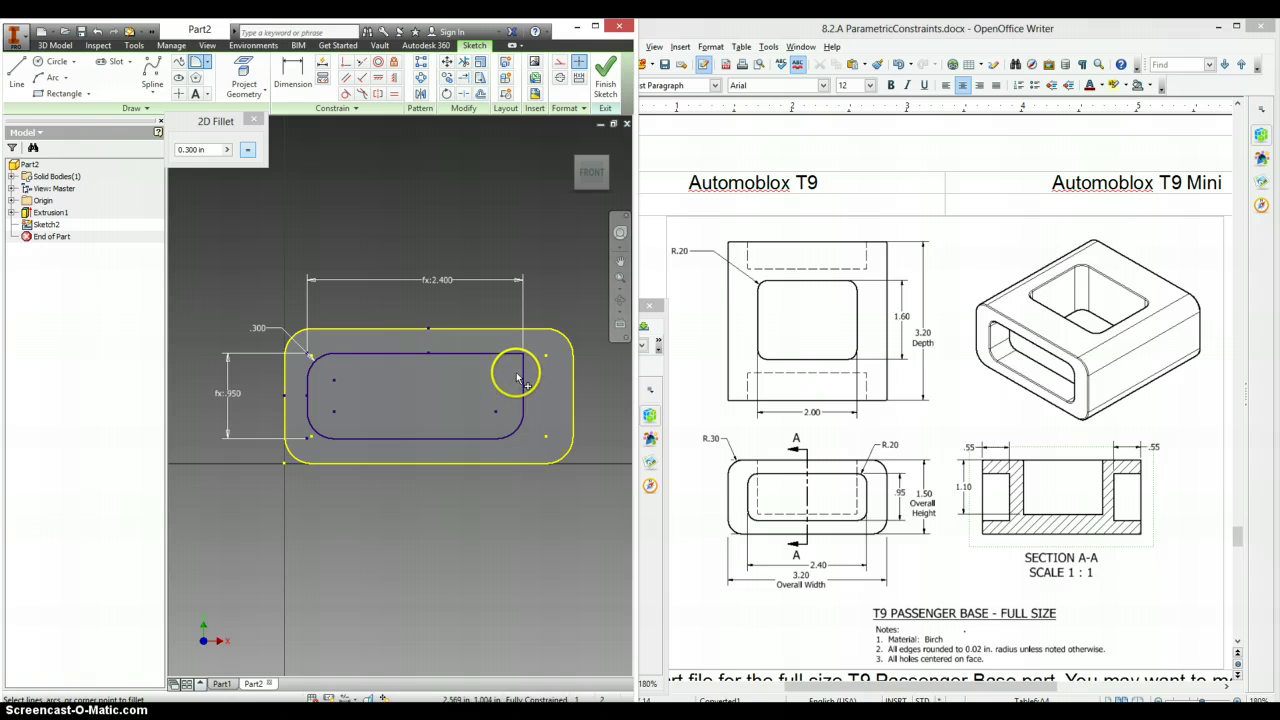
{"action": "left_click", "coordinate": [493, 357]}
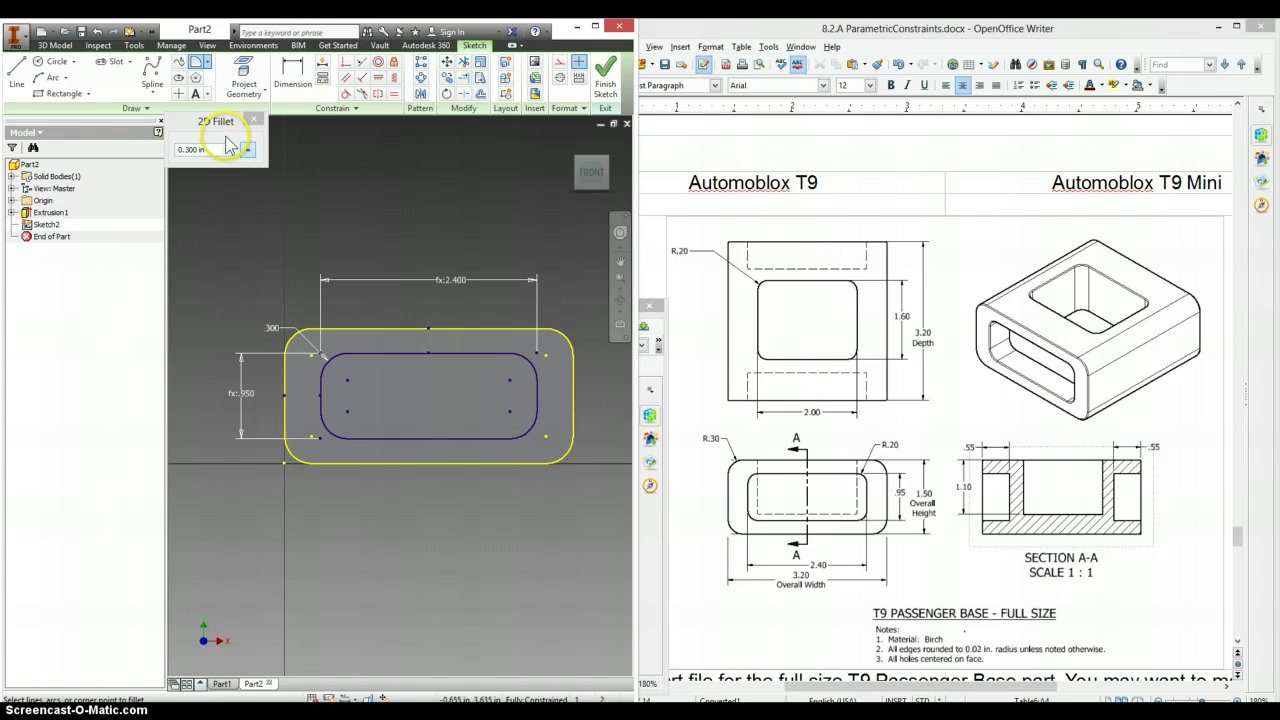
{"action": "key", "text": "Escape"}
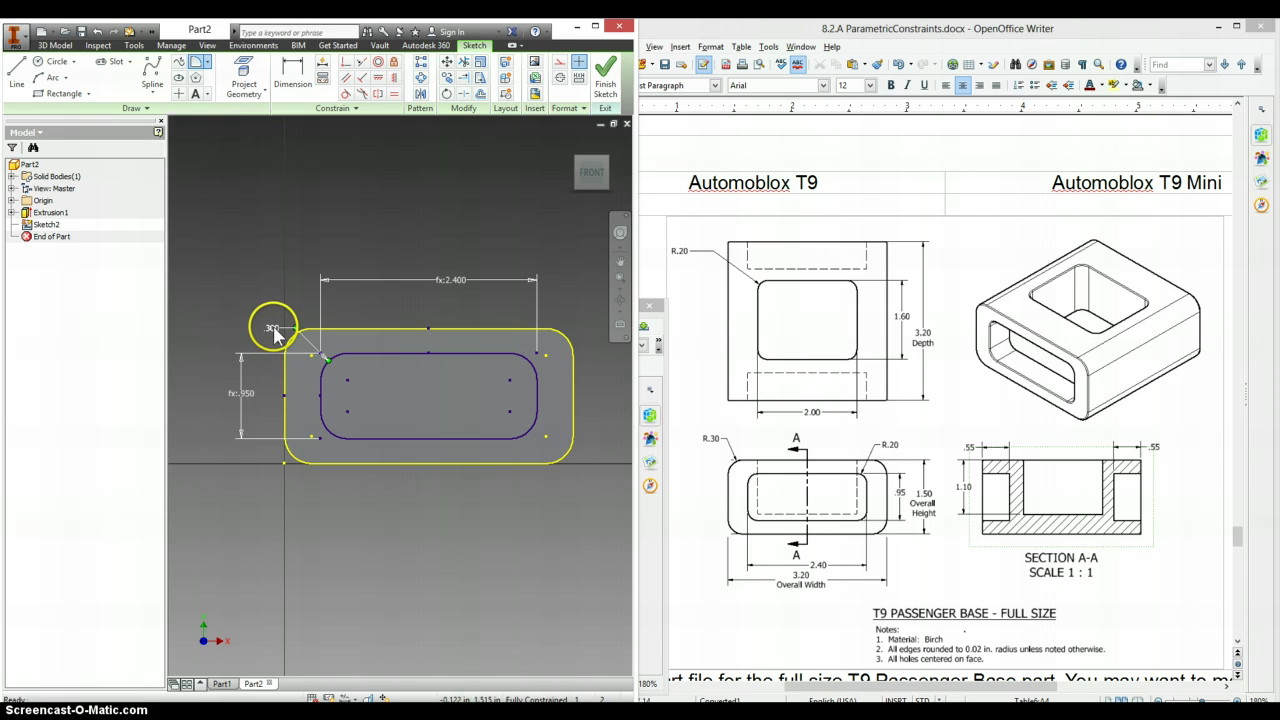
Step: Change the inner corner fillet radius from .300 to .200
{"action": "double_click", "coordinate": [276, 331]}
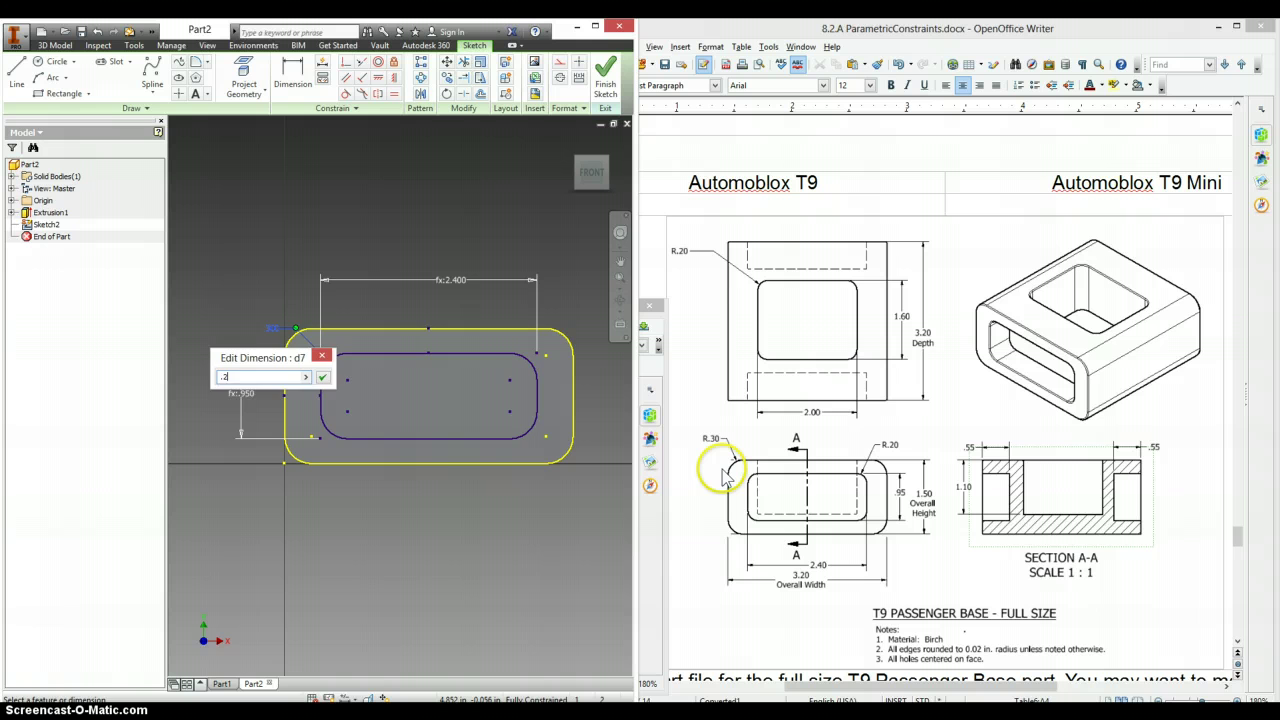
{"action": "key", "text": "Return"}
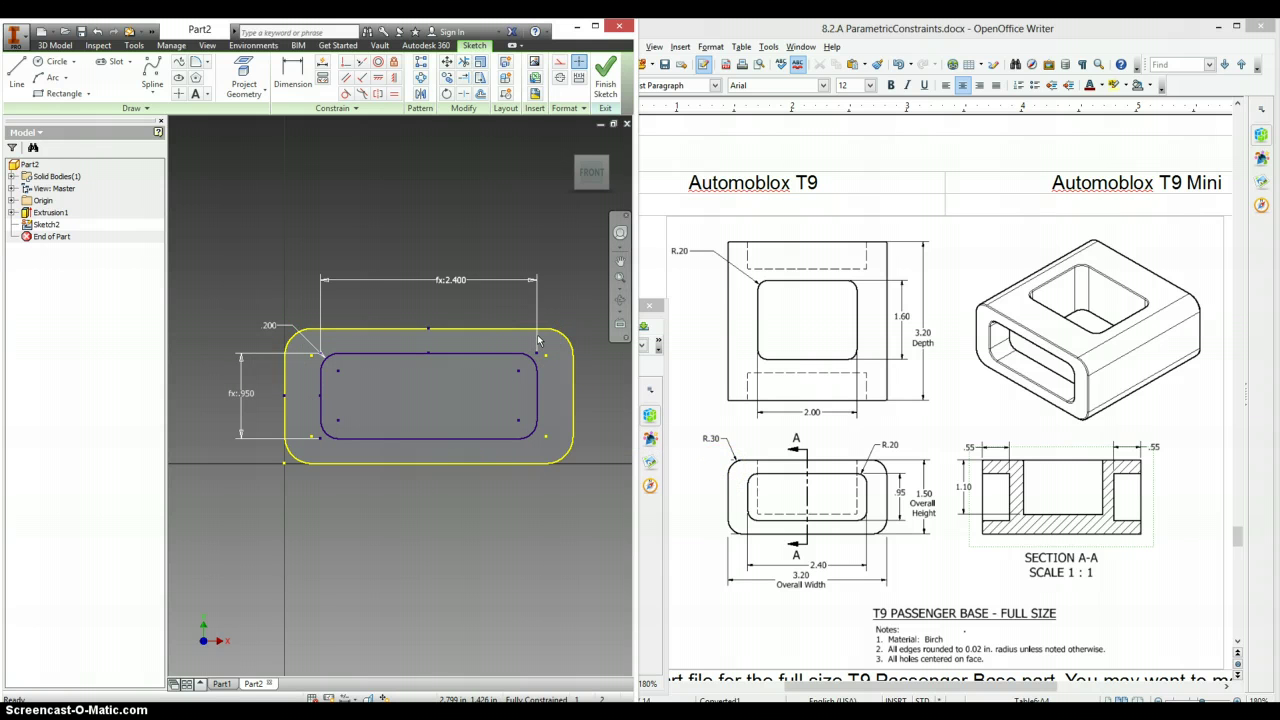
{"action": "key", "text": "F6"}
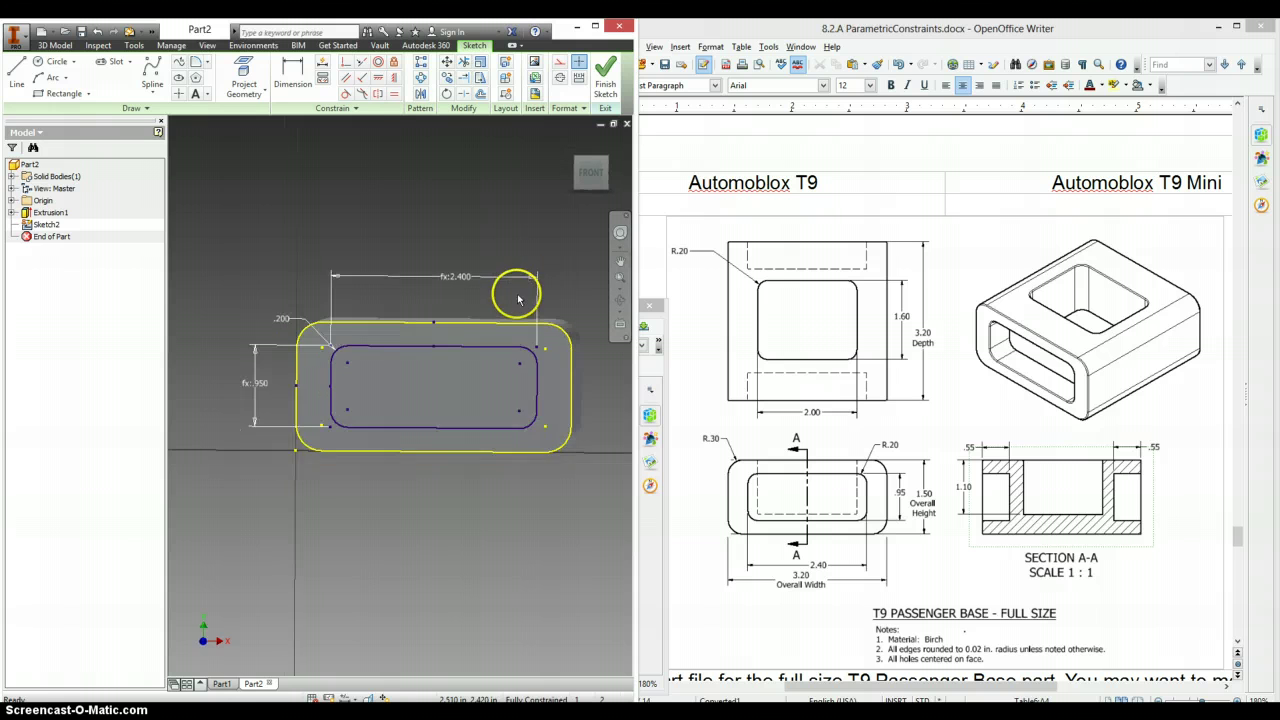
Step: Extrude the inner pocket sketch as a cut d0*.55/3.2 deep into the front face
{"action": "key", "text": "e"}
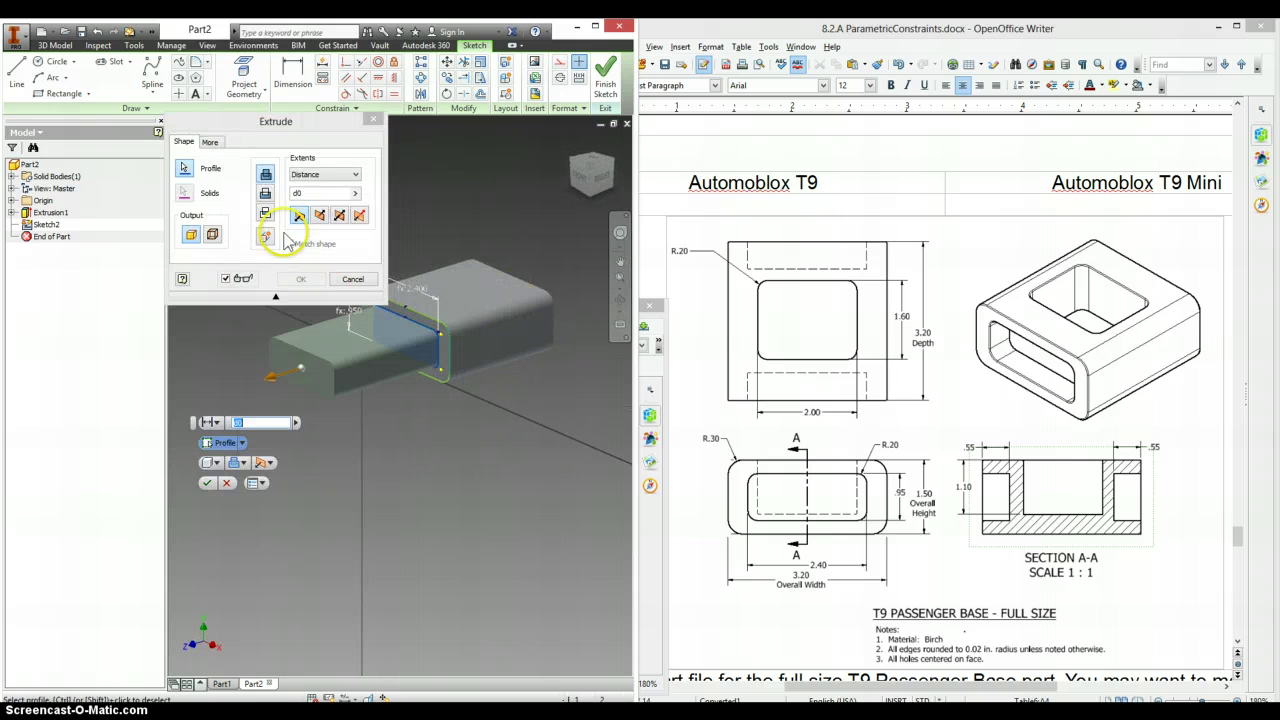
{"action": "left_click", "coordinate": [265, 193]}
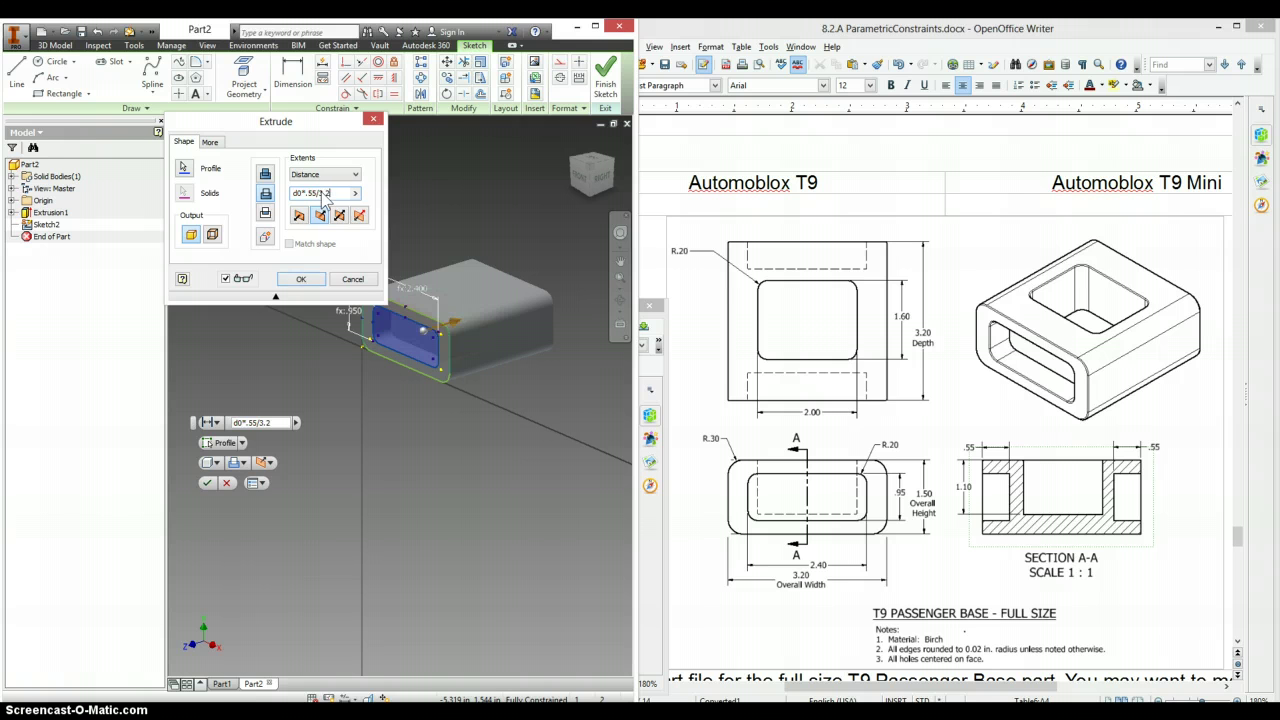
{"action": "key", "text": "Return"}
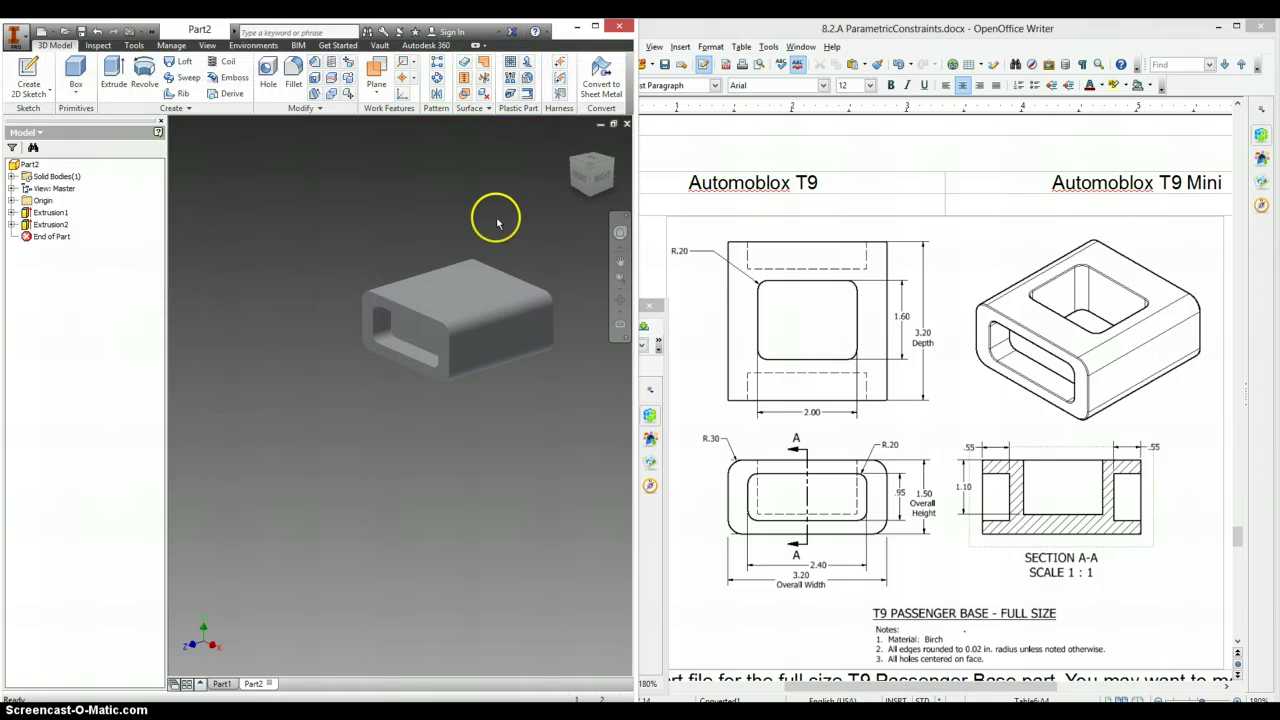
Step: Sketch on the block's opposite end face, projecting its outline, and finish the sketch
{"action": "left_click", "coordinate": [615, 165]}
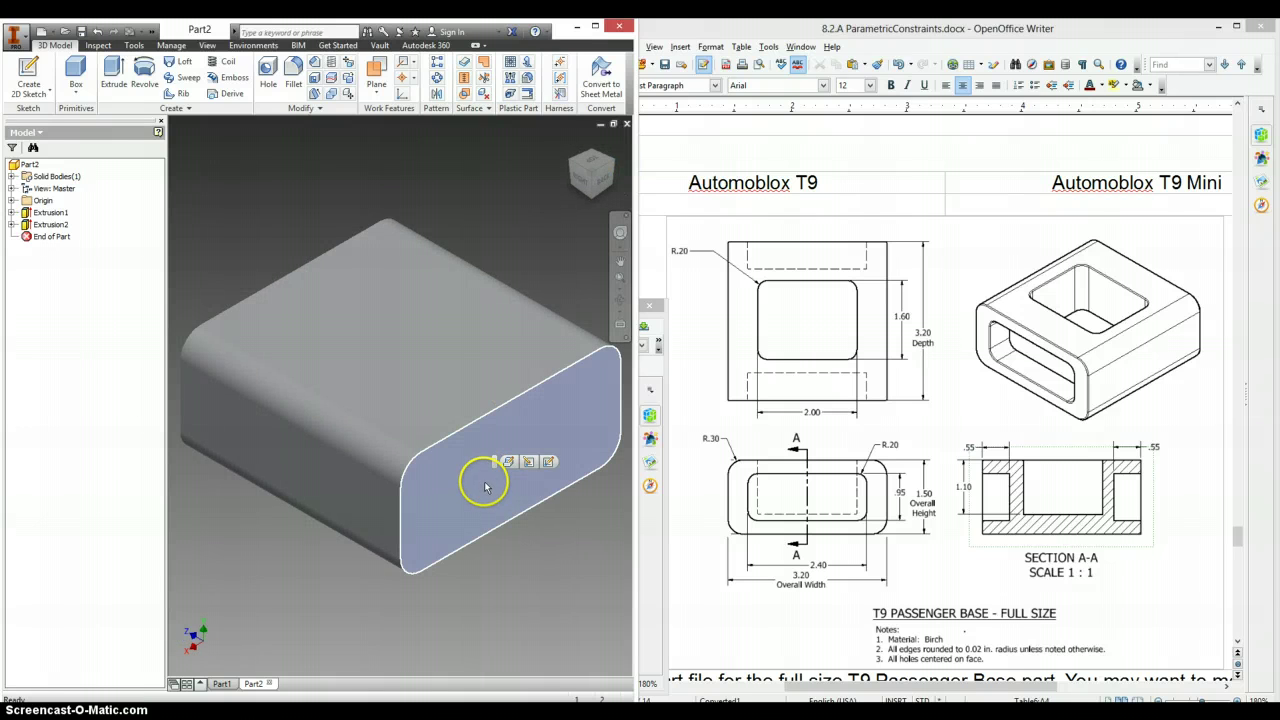
{"action": "right_click", "coordinate": [478, 497]}
{"action": "left_click", "coordinate": [473, 525]}
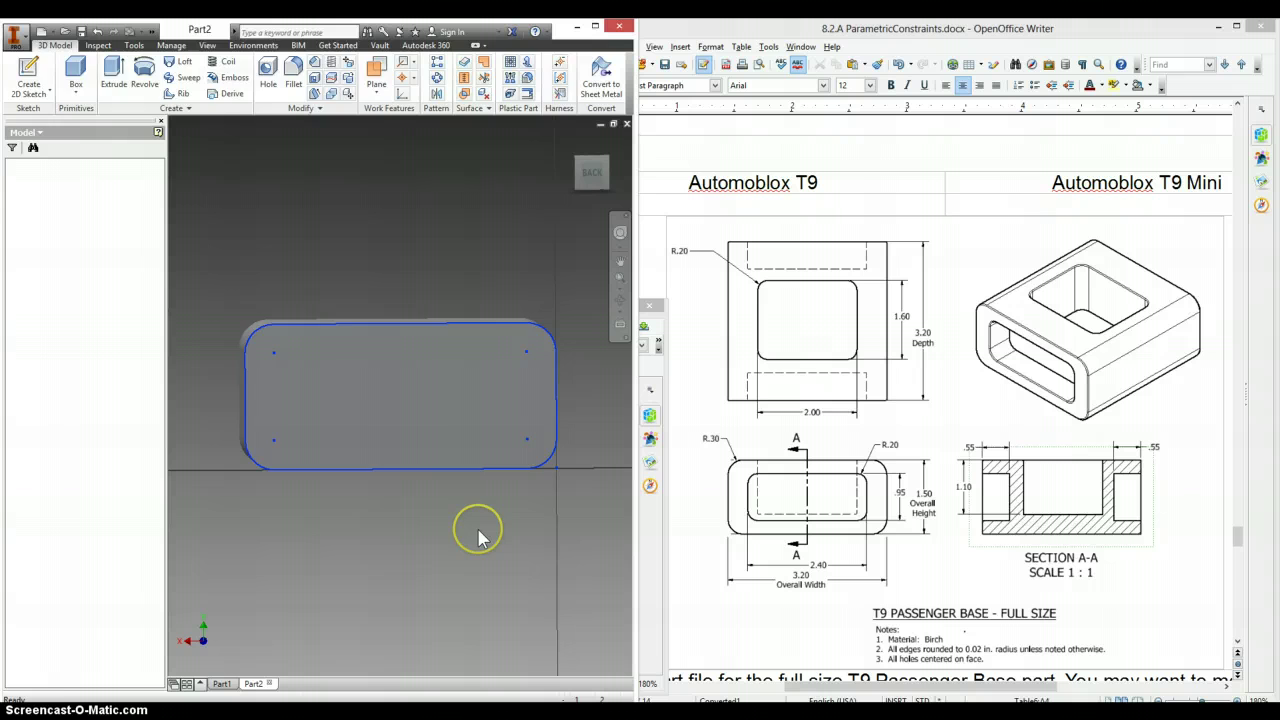
{"action": "left_click", "coordinate": [250, 78]}
{"action": "left_click", "coordinate": [345, 380]}
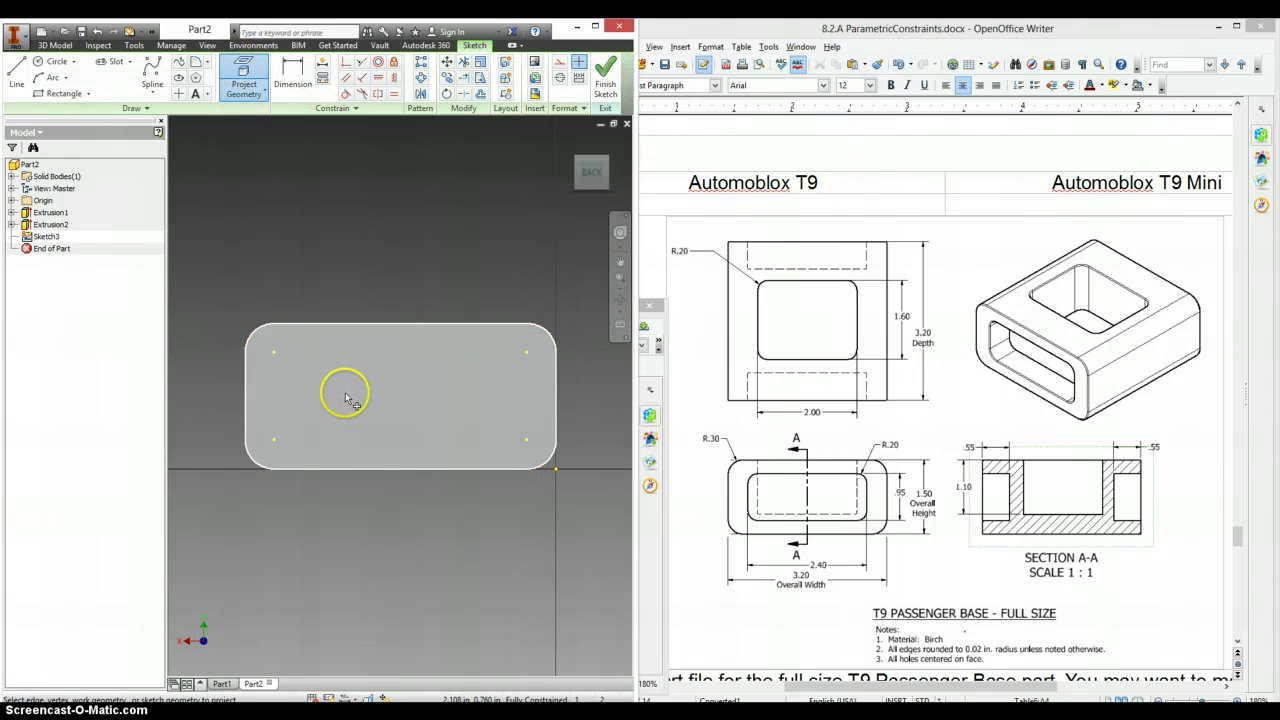
{"action": "left_click", "coordinate": [571, 142]}
{"action": "left_click", "coordinate": [573, 145]}
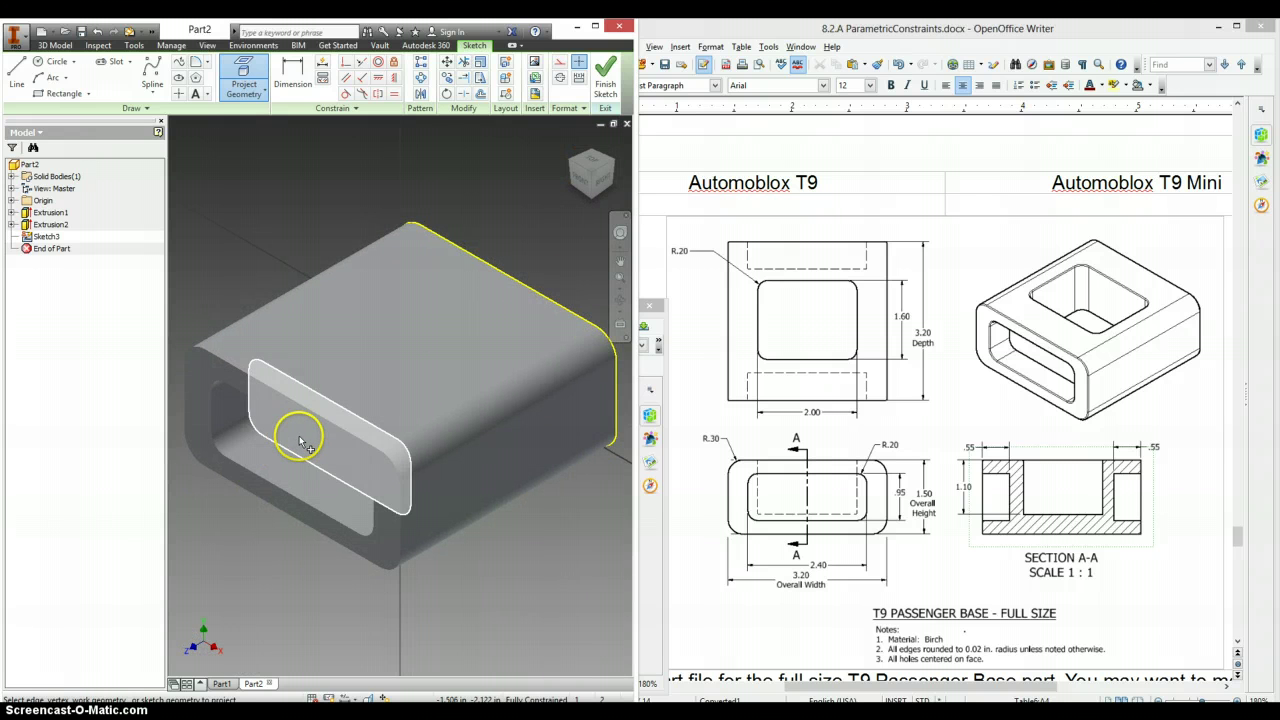
{"action": "left_click", "coordinate": [607, 80]}
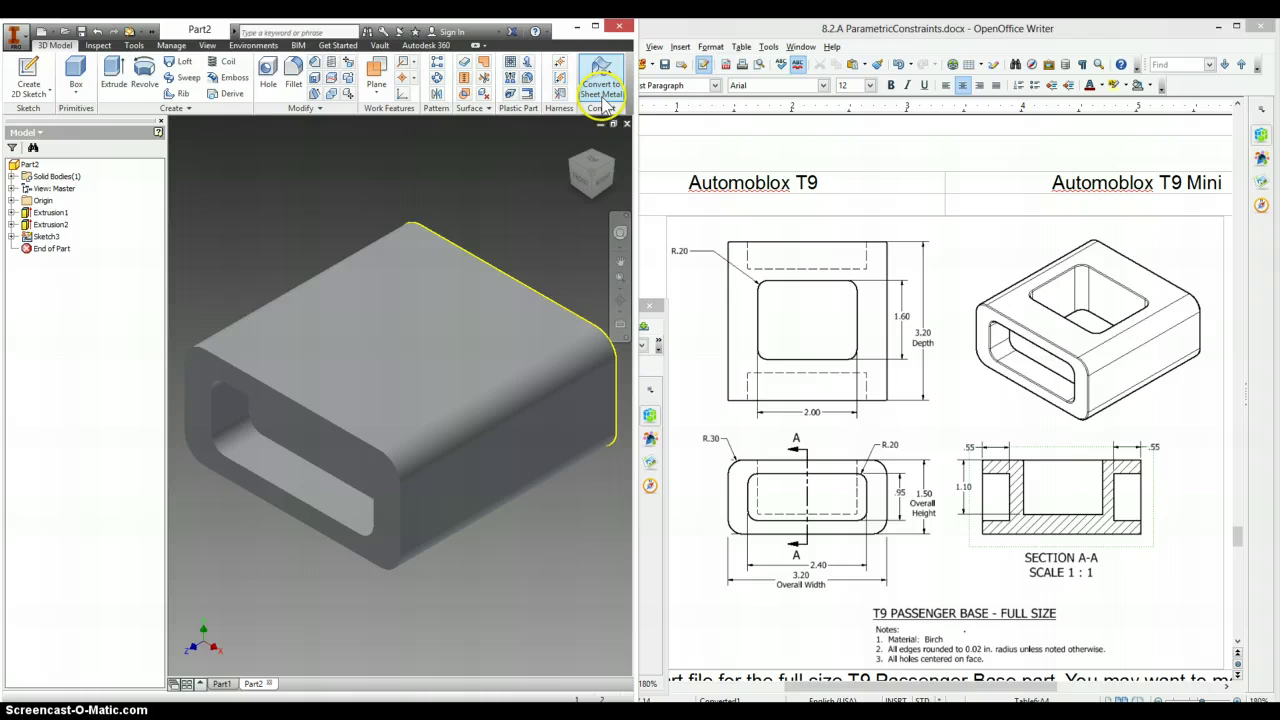
Step: Cut-extrude the projected slot profile d0*.55/3.2 (0.550 in) deep into that end
{"action": "left_click", "coordinate": [608, 170]}
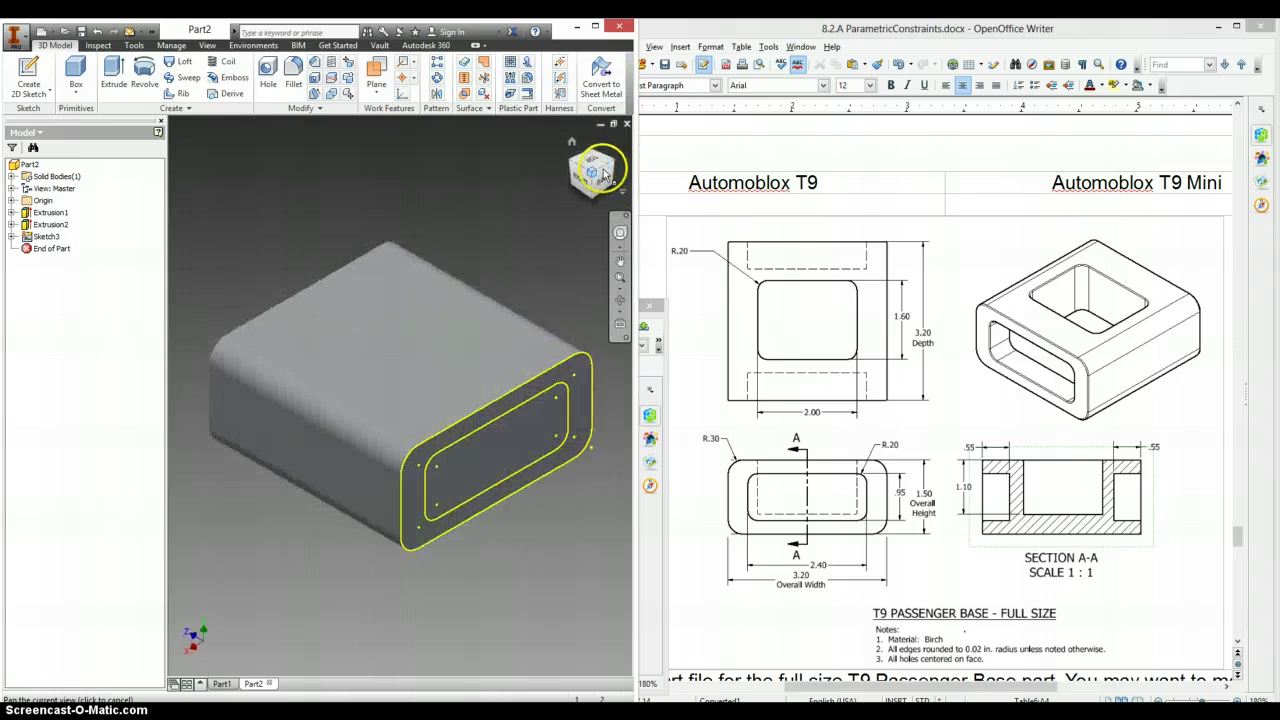
{"action": "left_click", "coordinate": [114, 75]}
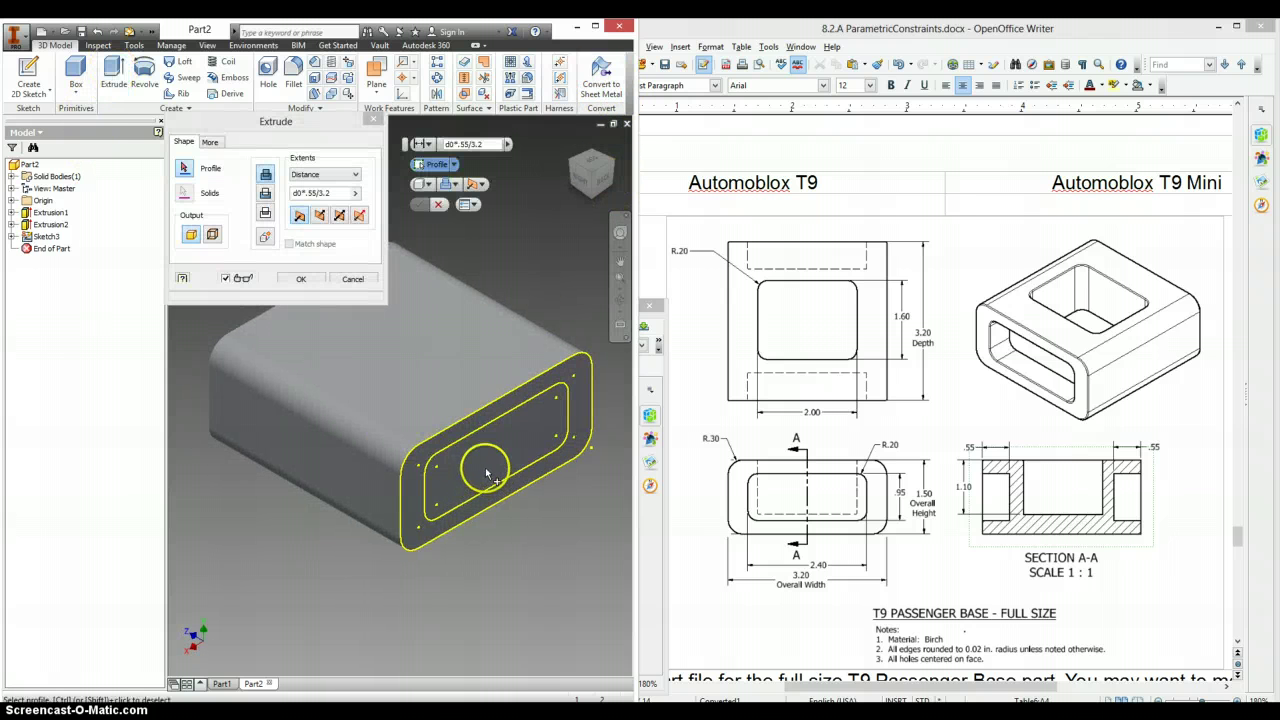
{"action": "left_click", "coordinate": [514, 428]}
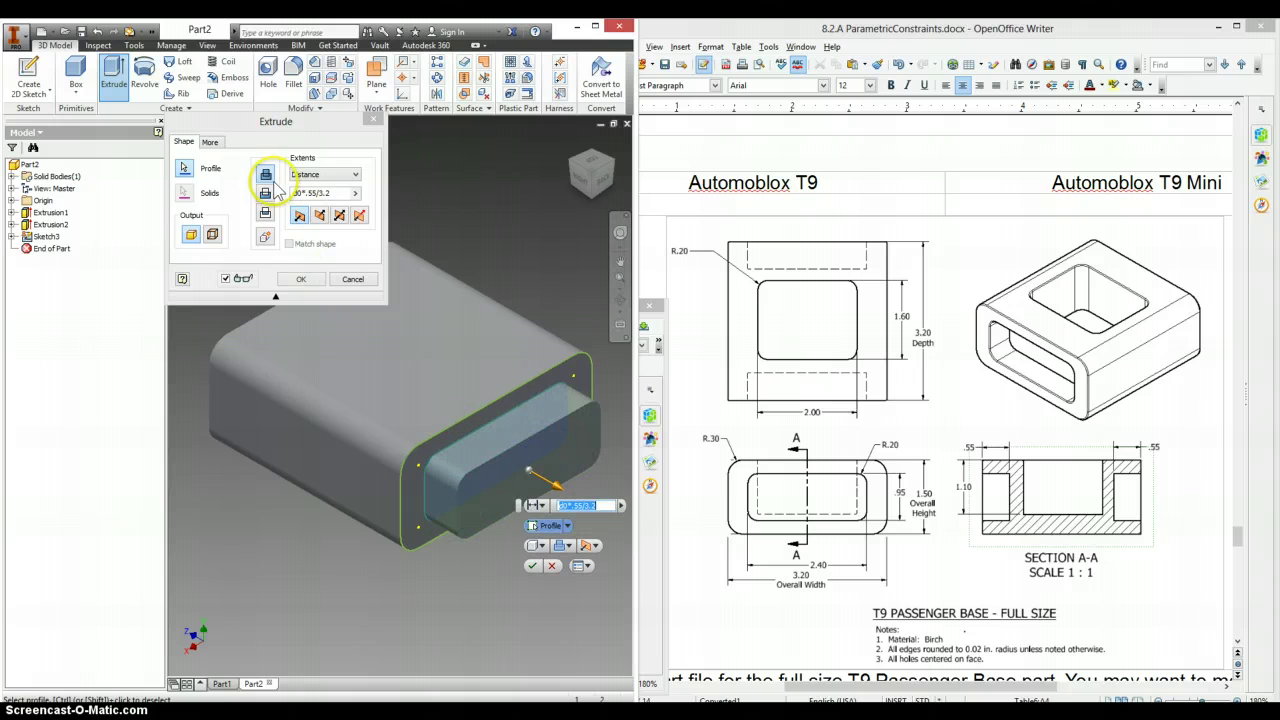
{"action": "left_click", "coordinate": [319, 215]}
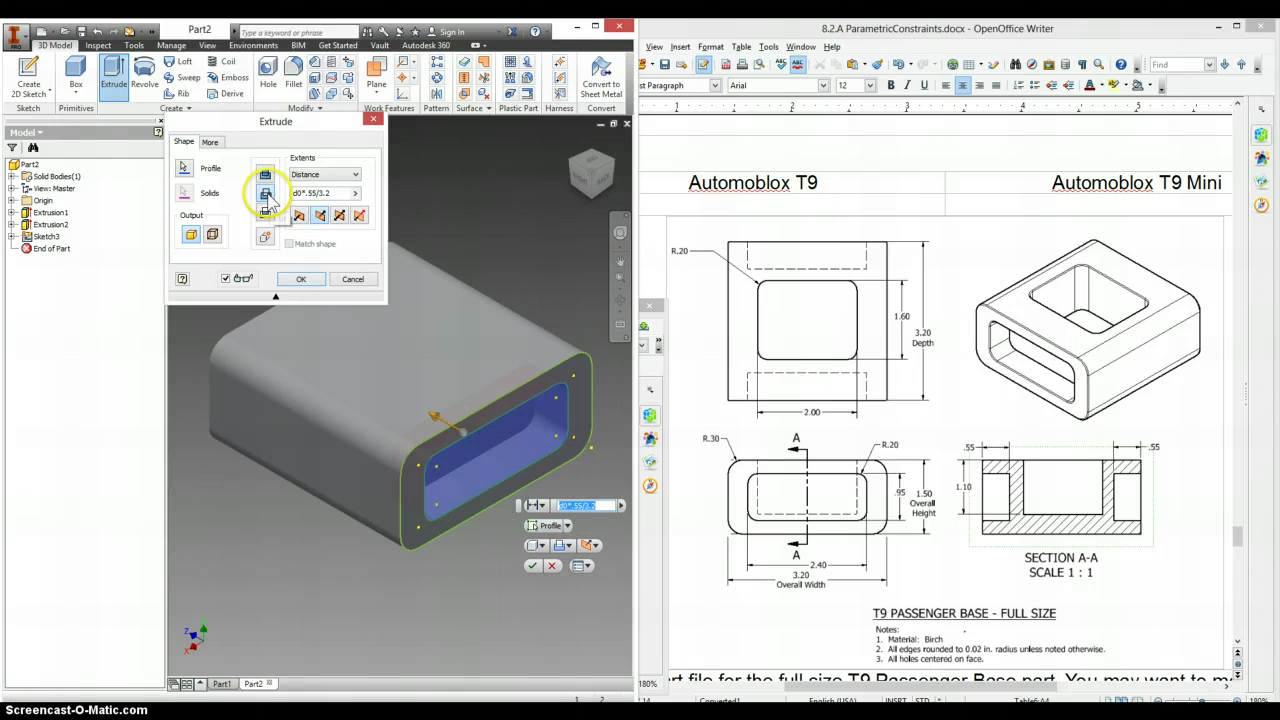
{"action": "left_click", "coordinate": [304, 283]}
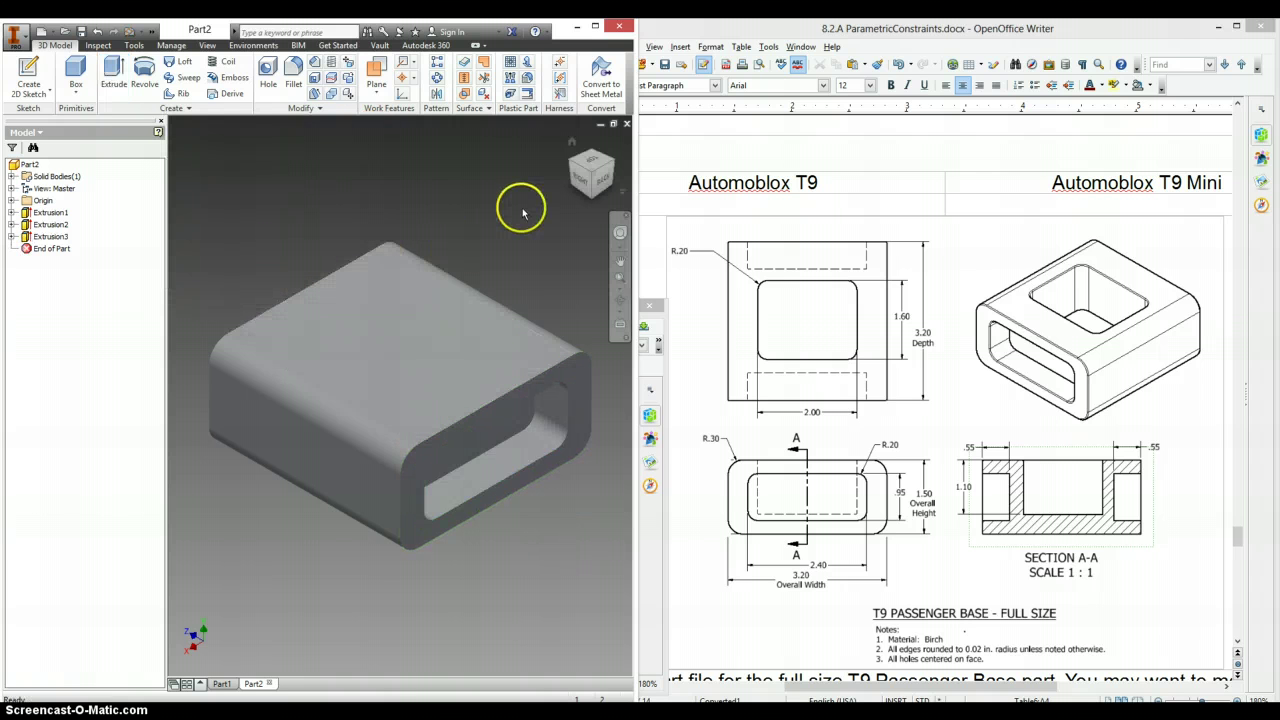
Step: Start a new sketch on the block's top face and draw a two-point rectangle inside it
{"action": "right_click", "coordinate": [378, 355]}
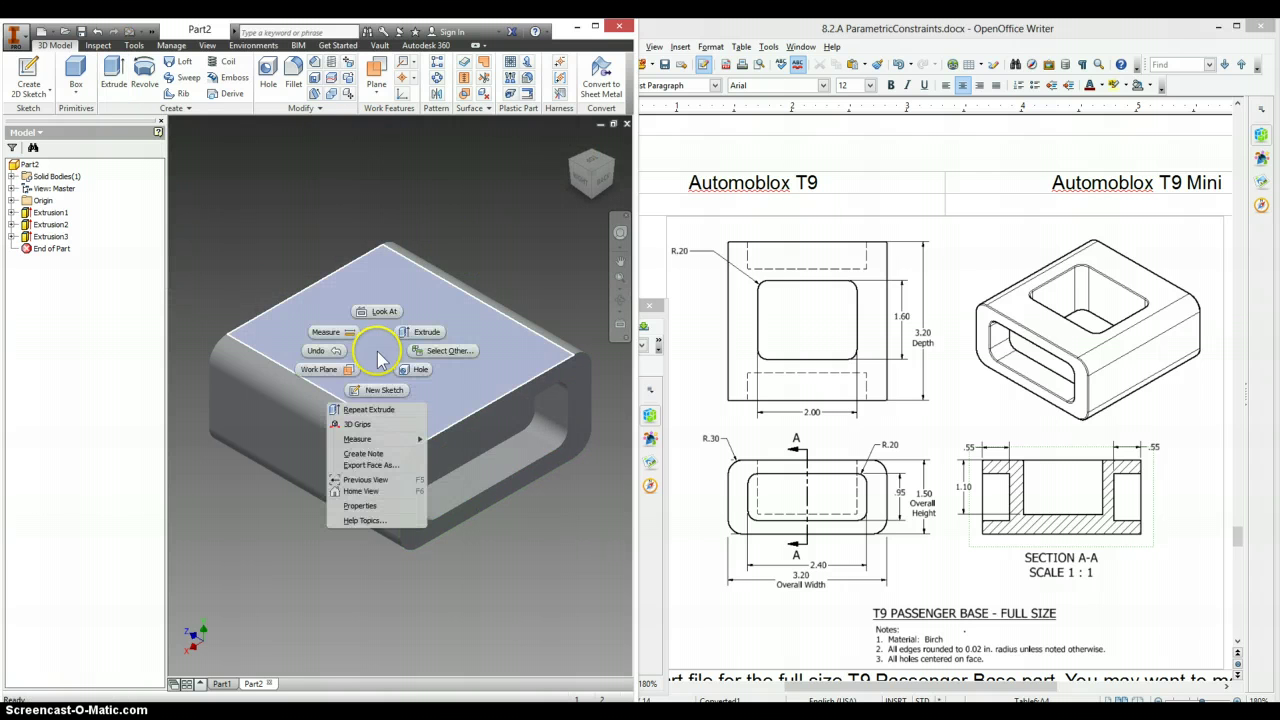
{"action": "left_click", "coordinate": [375, 390]}
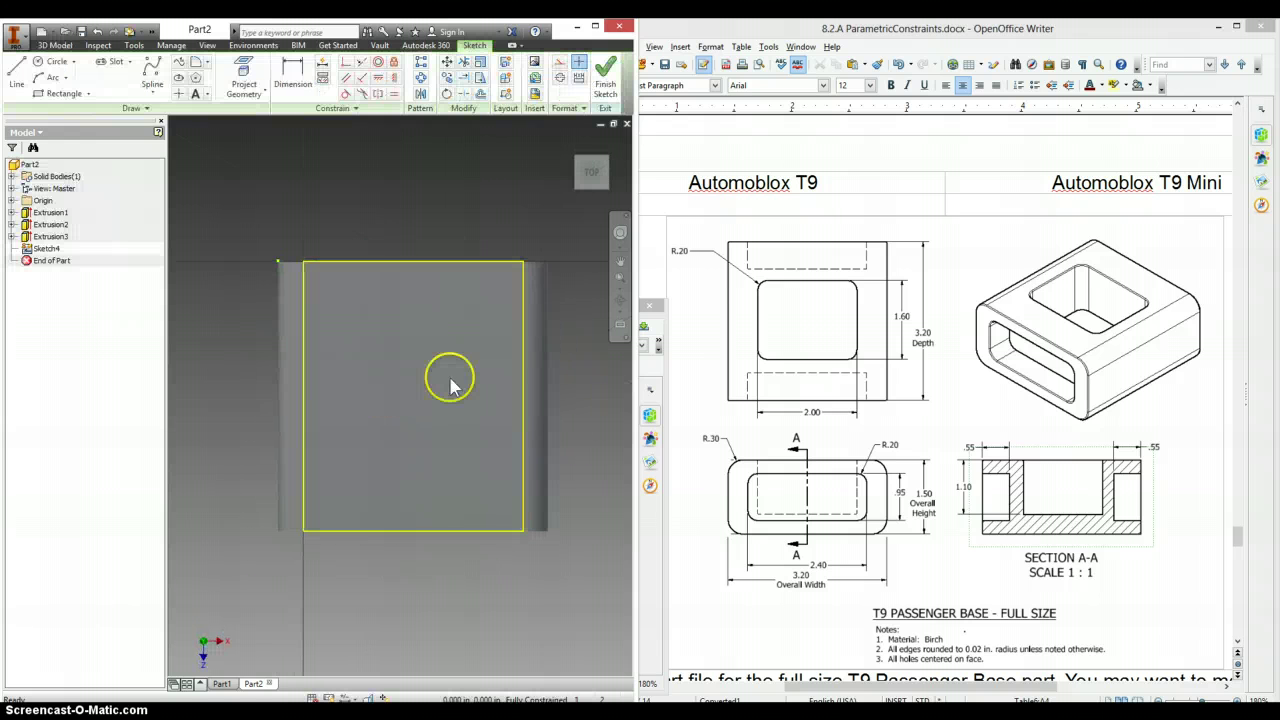
{"action": "left_click", "coordinate": [62, 93]}
{"action": "left_click", "coordinate": [349, 311]}
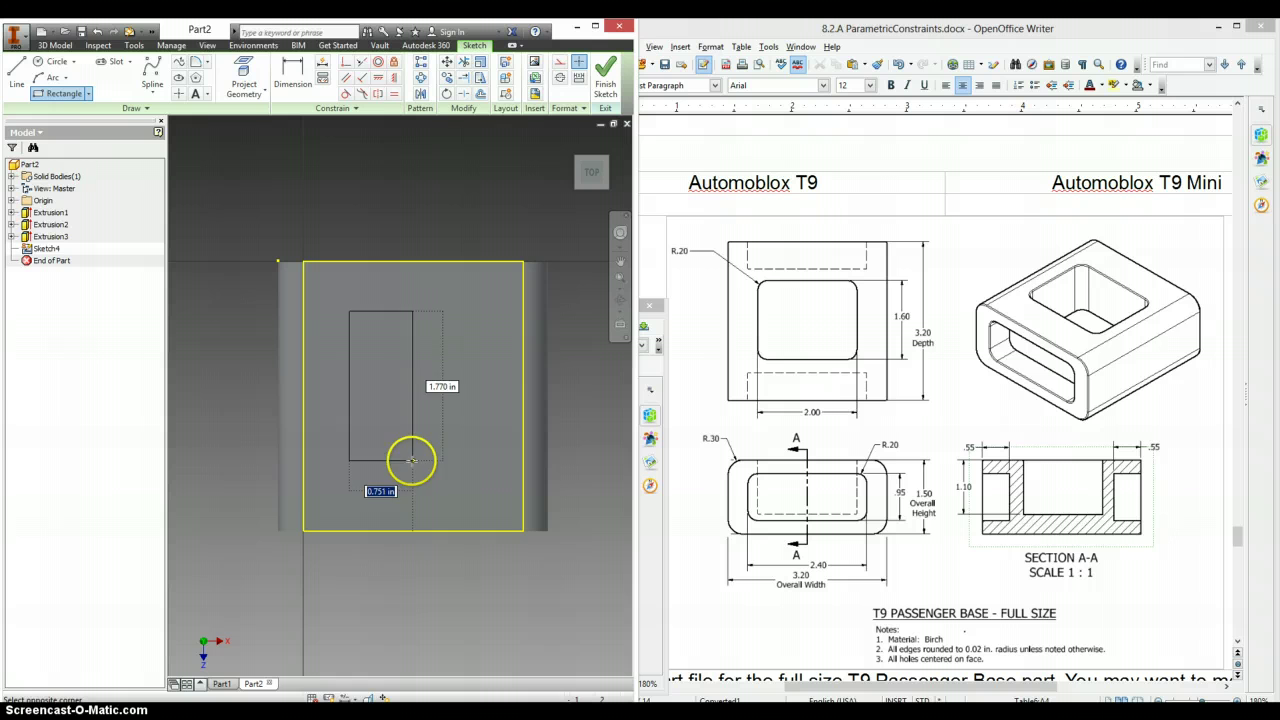
{"action": "left_click", "coordinate": [488, 488]}
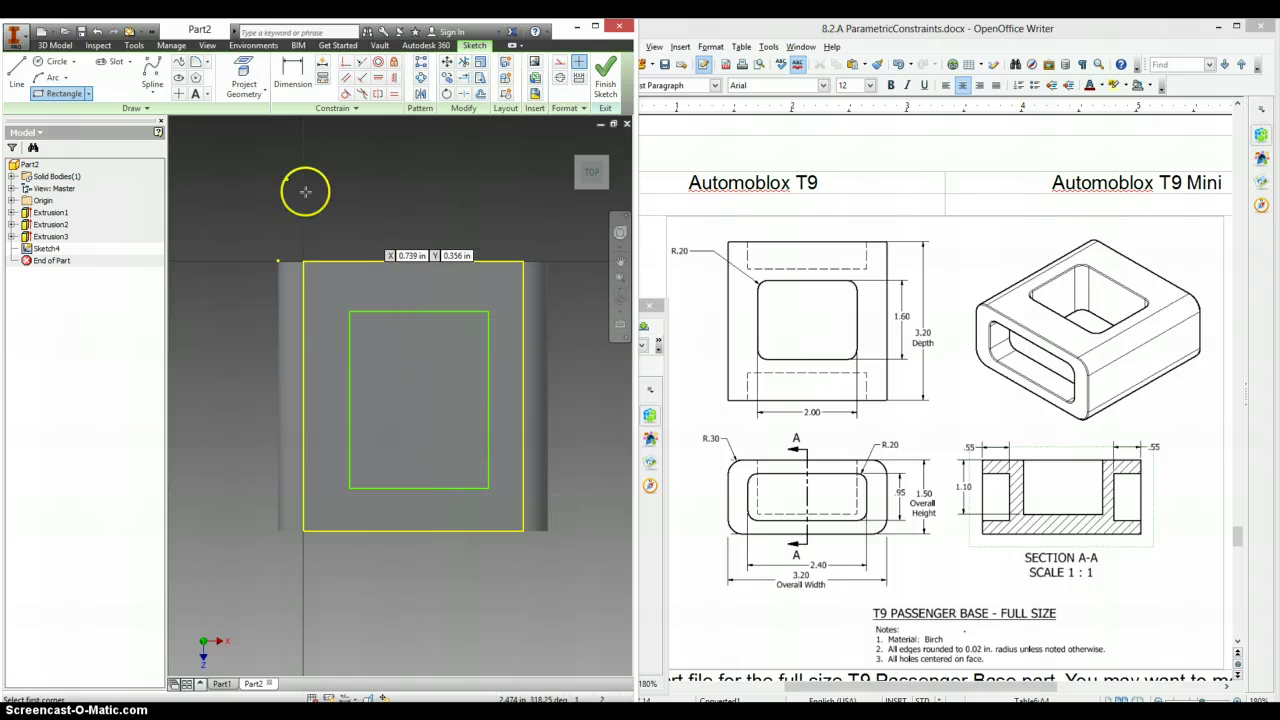
Step: Centre the rectangle by aligning its edge midpoints horizontally and vertically with the face's edge midpoints
{"action": "left_click", "coordinate": [378, 84]}
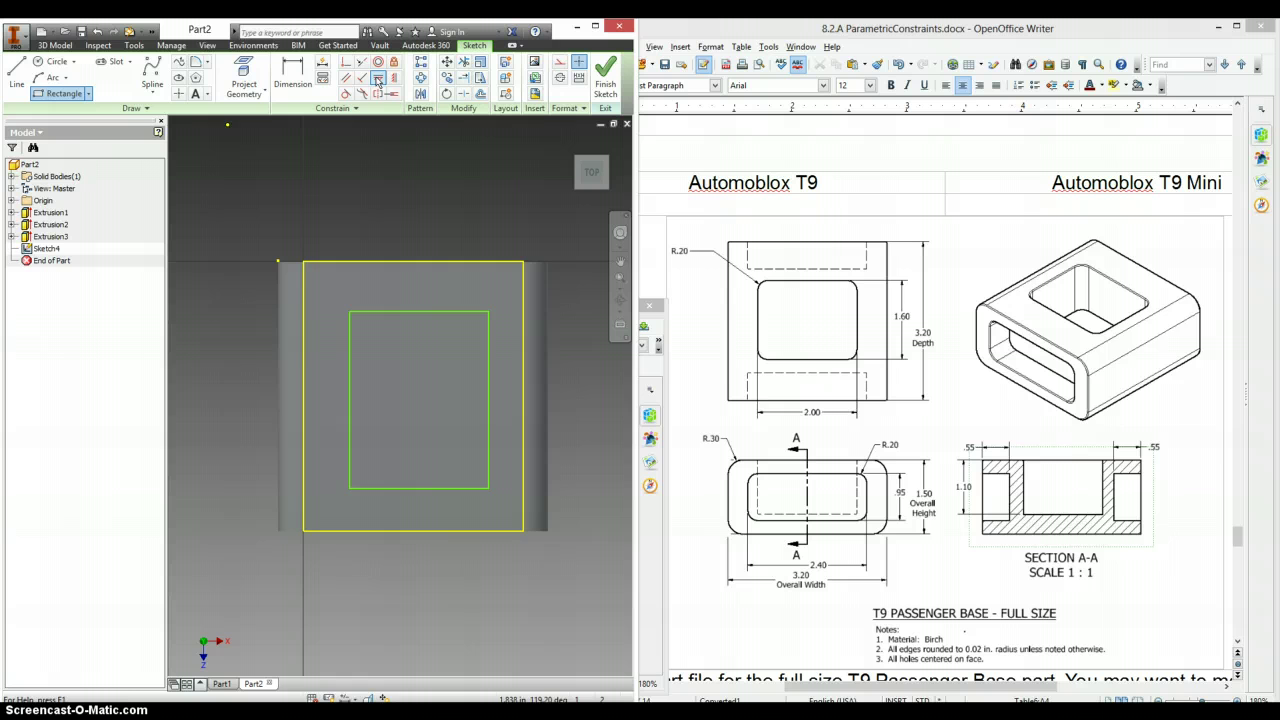
{"action": "left_click", "coordinate": [303, 397]}
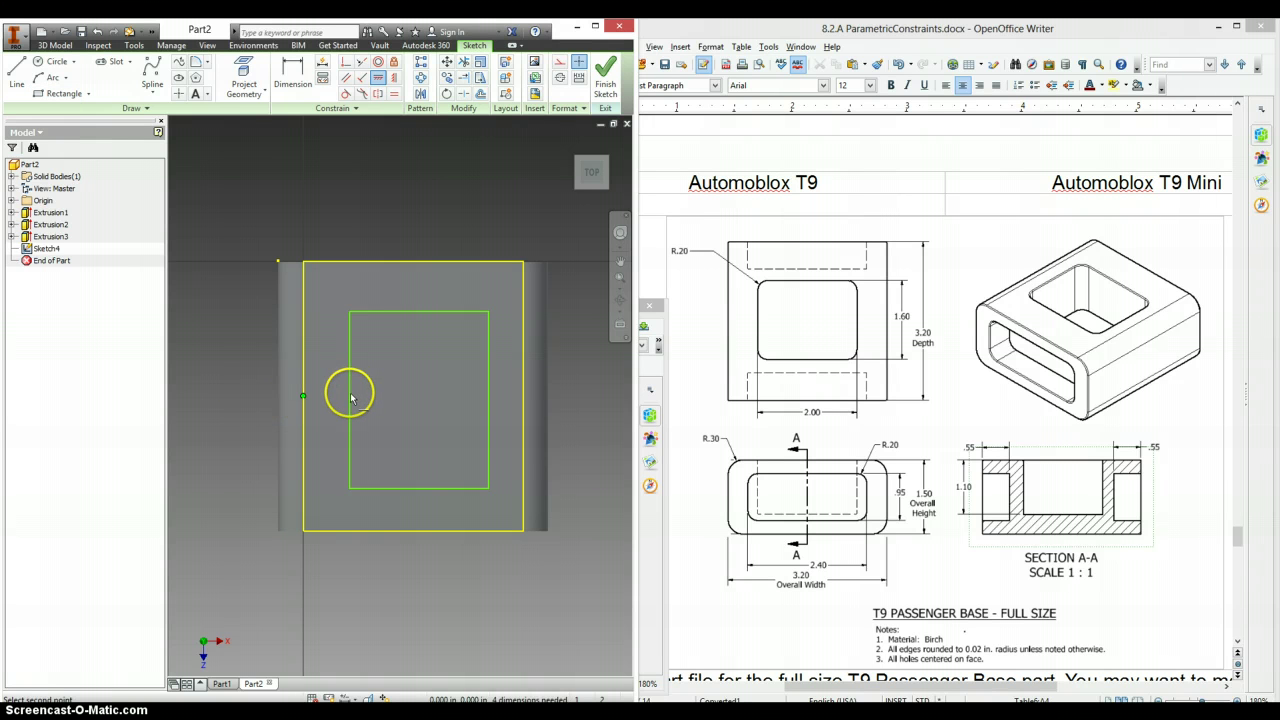
{"action": "left_click", "coordinate": [349, 402]}
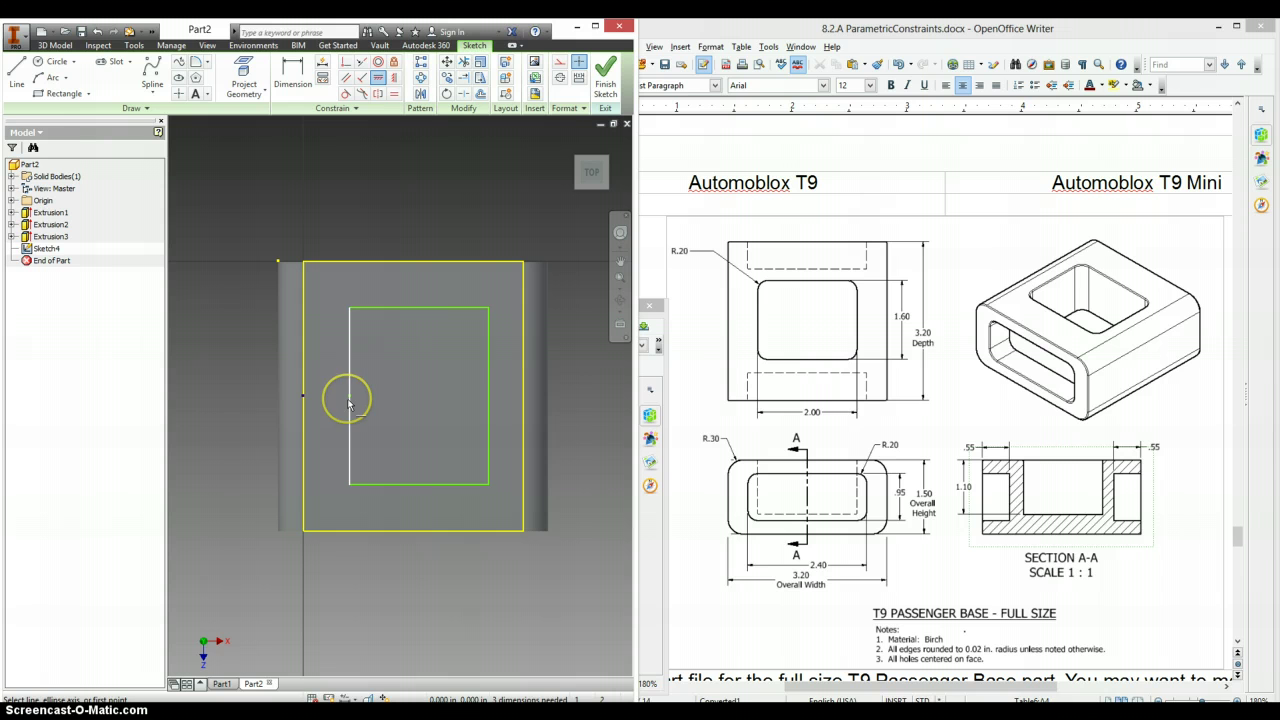
{"action": "left_click", "coordinate": [393, 84]}
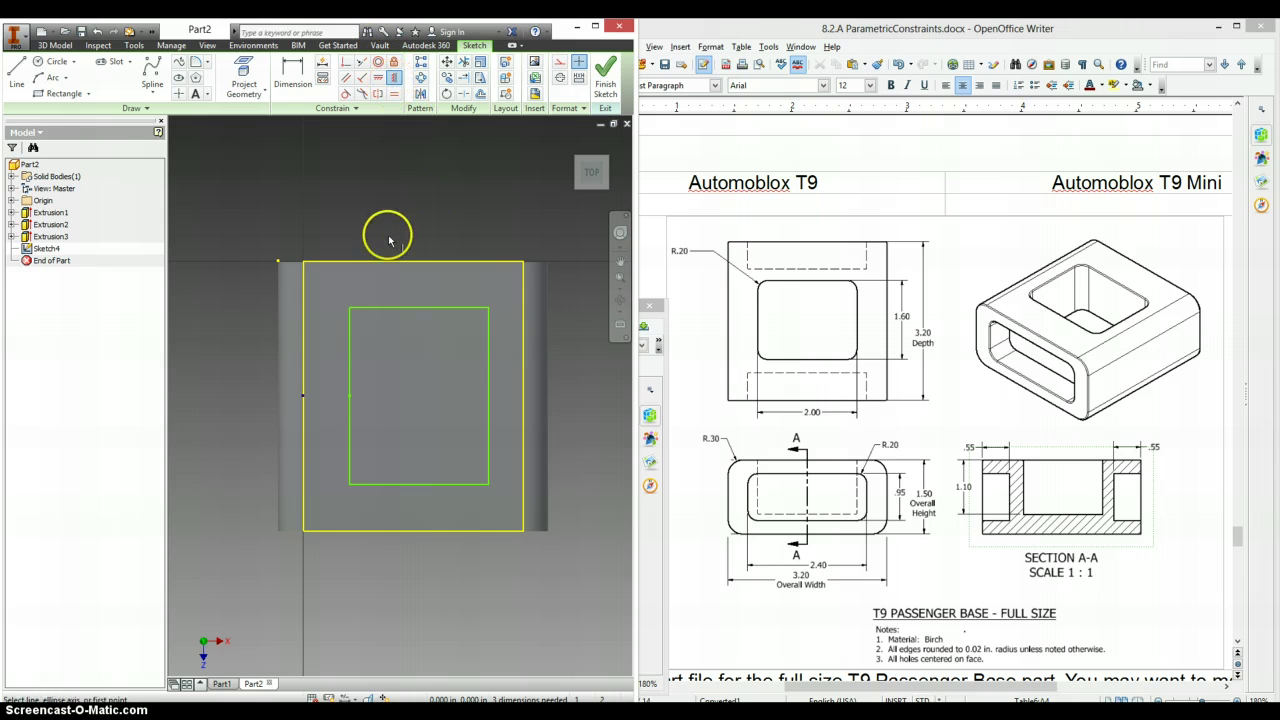
{"action": "left_click", "coordinate": [413, 263]}
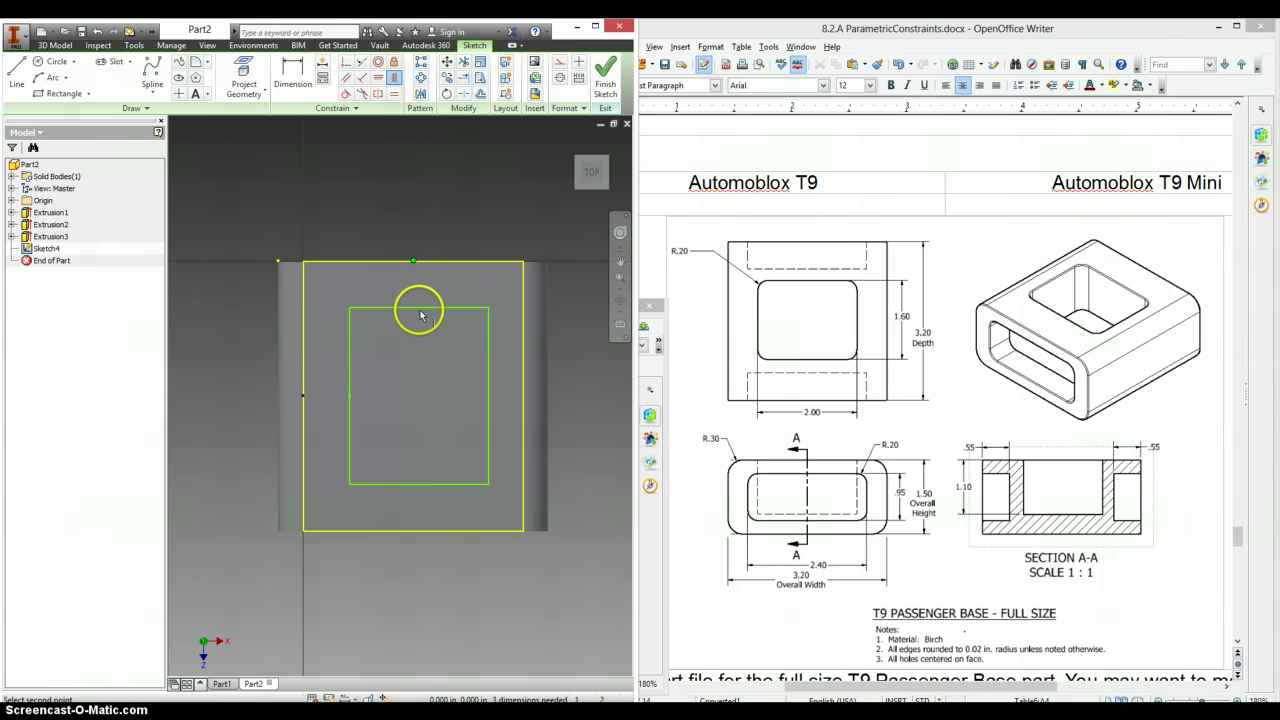
{"action": "left_click", "coordinate": [419, 311]}
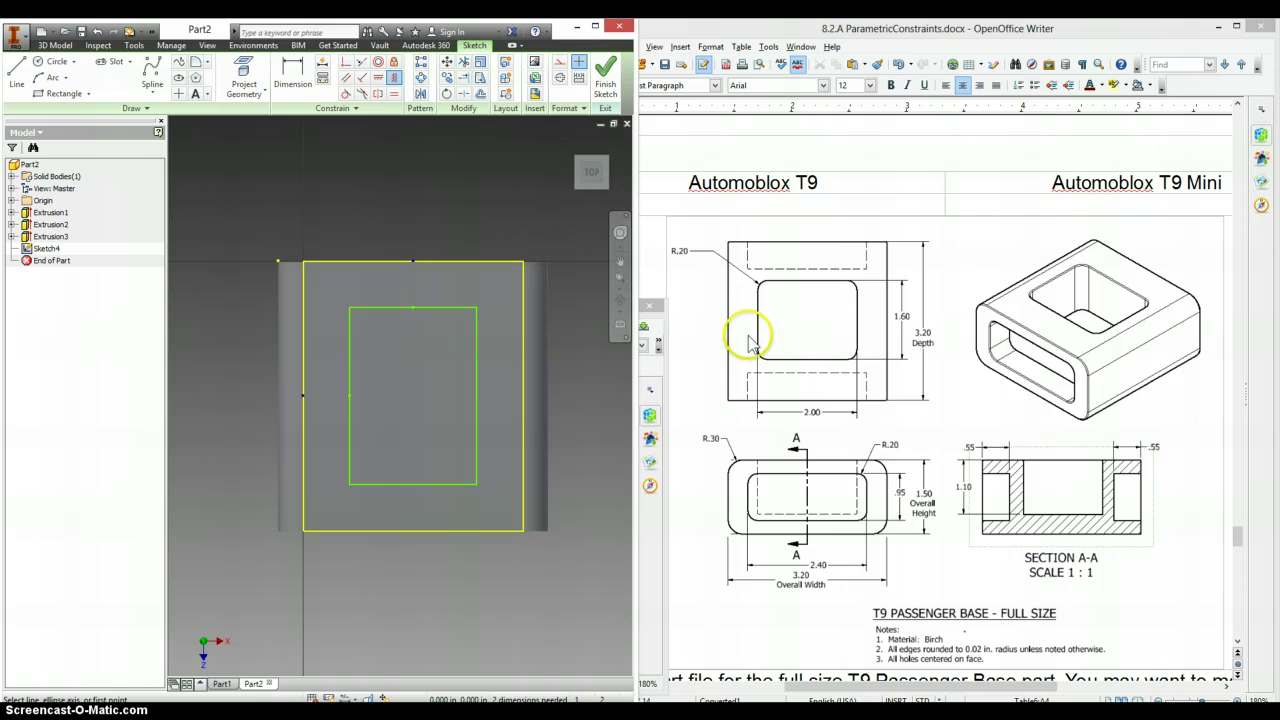
Step: Dimension the rectangle's right edge with a d0-driven expression giving a 1.600 height
{"action": "key", "text": "d"}
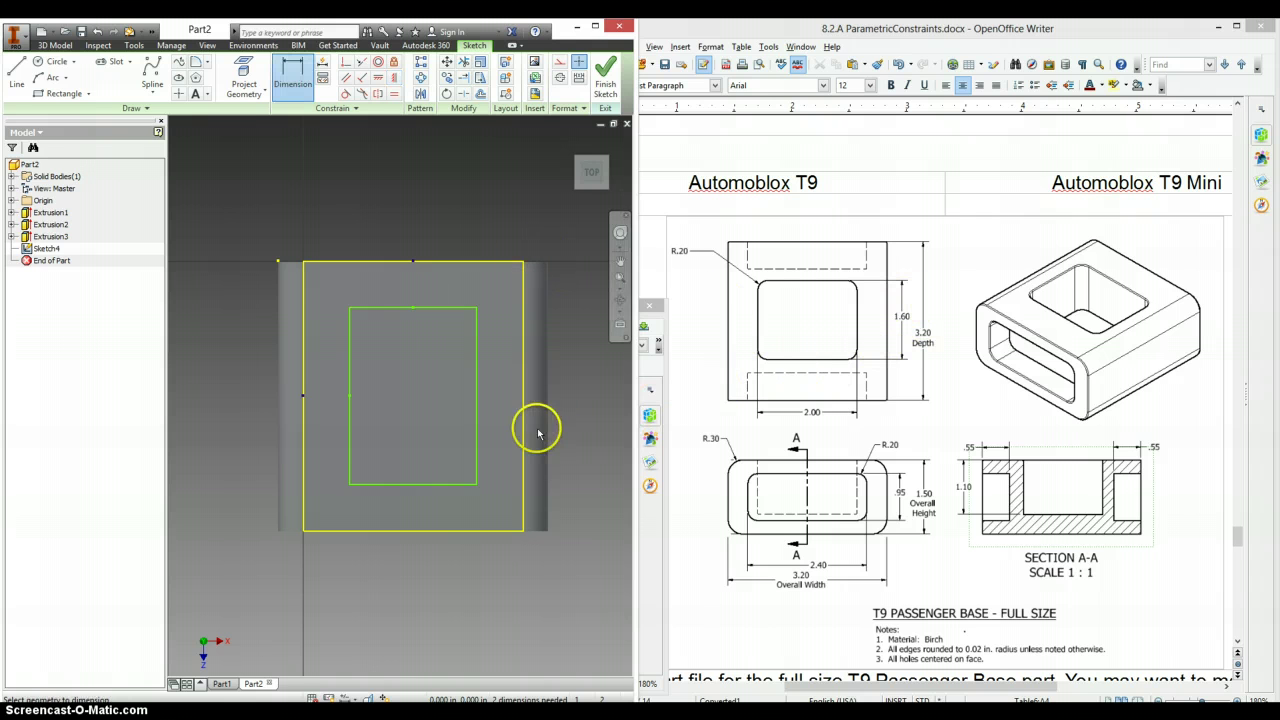
{"action": "left_click", "coordinate": [475, 395]}
{"action": "left_click", "coordinate": [563, 391]}
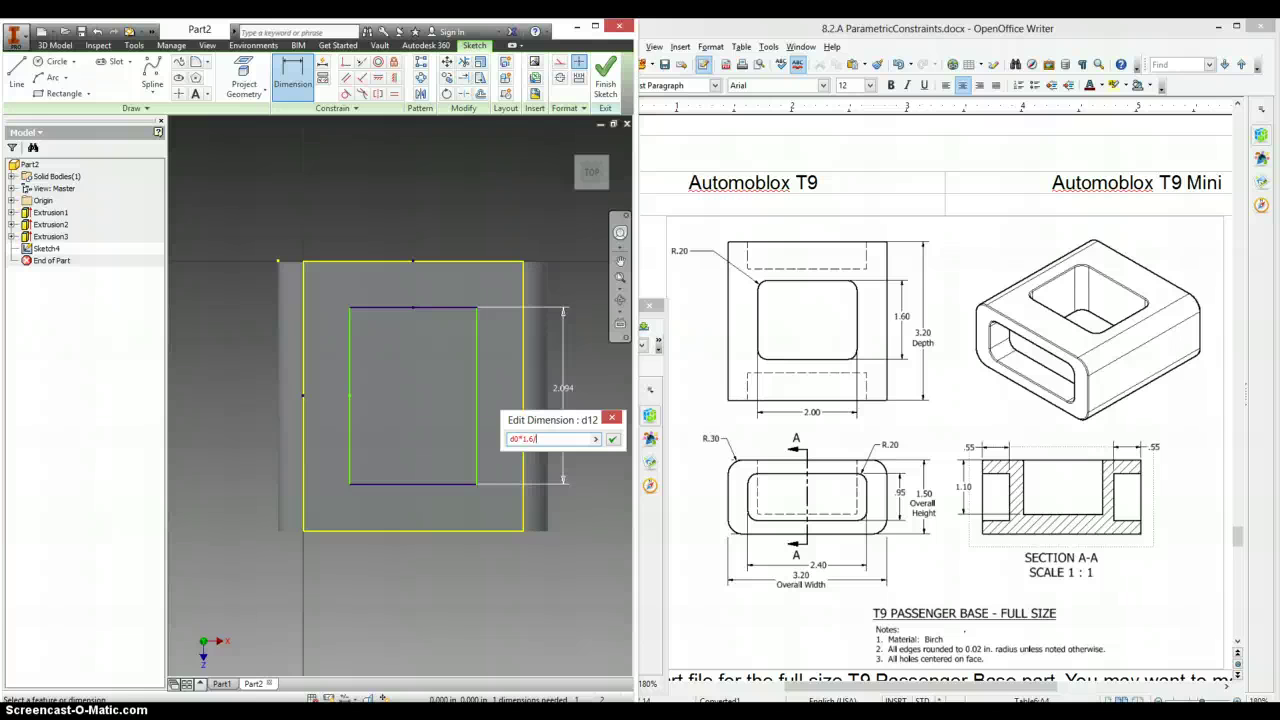
{"action": "key", "text": "Return"}
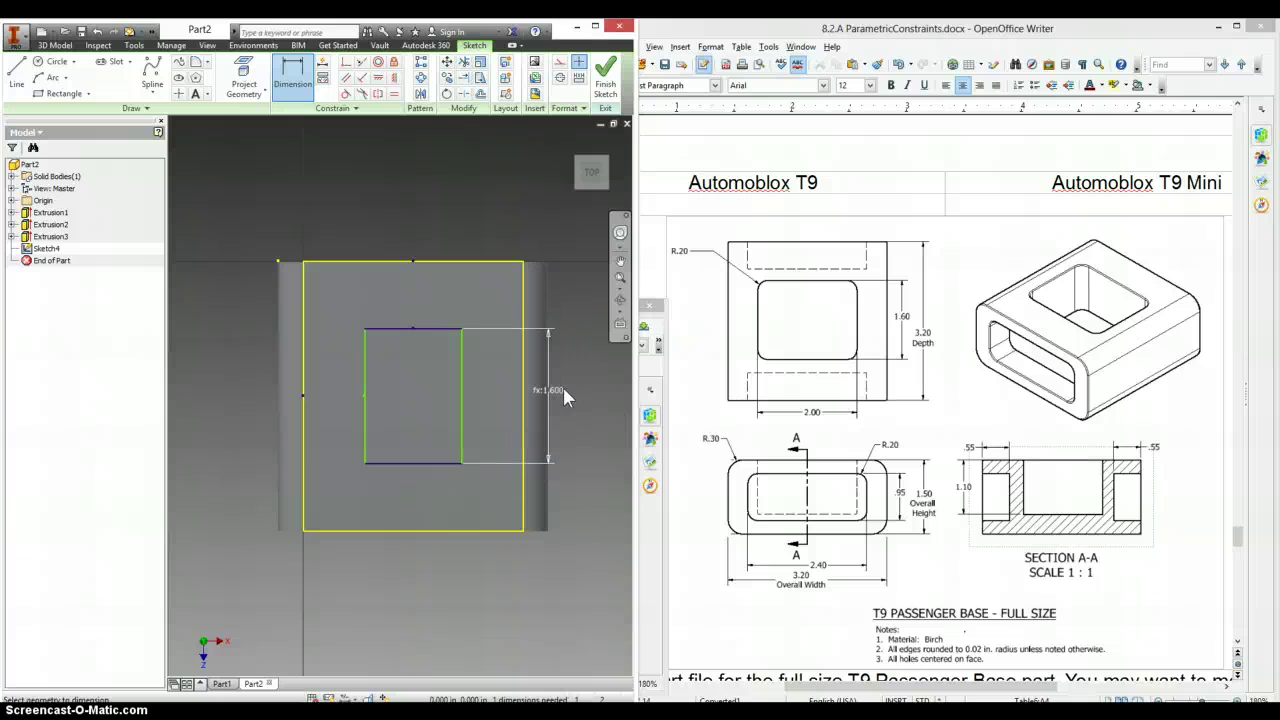
Step: Dimension the rectangle's top edge as d0*2/3.2, making it 2.000 wide
{"action": "left_click", "coordinate": [443, 325]}
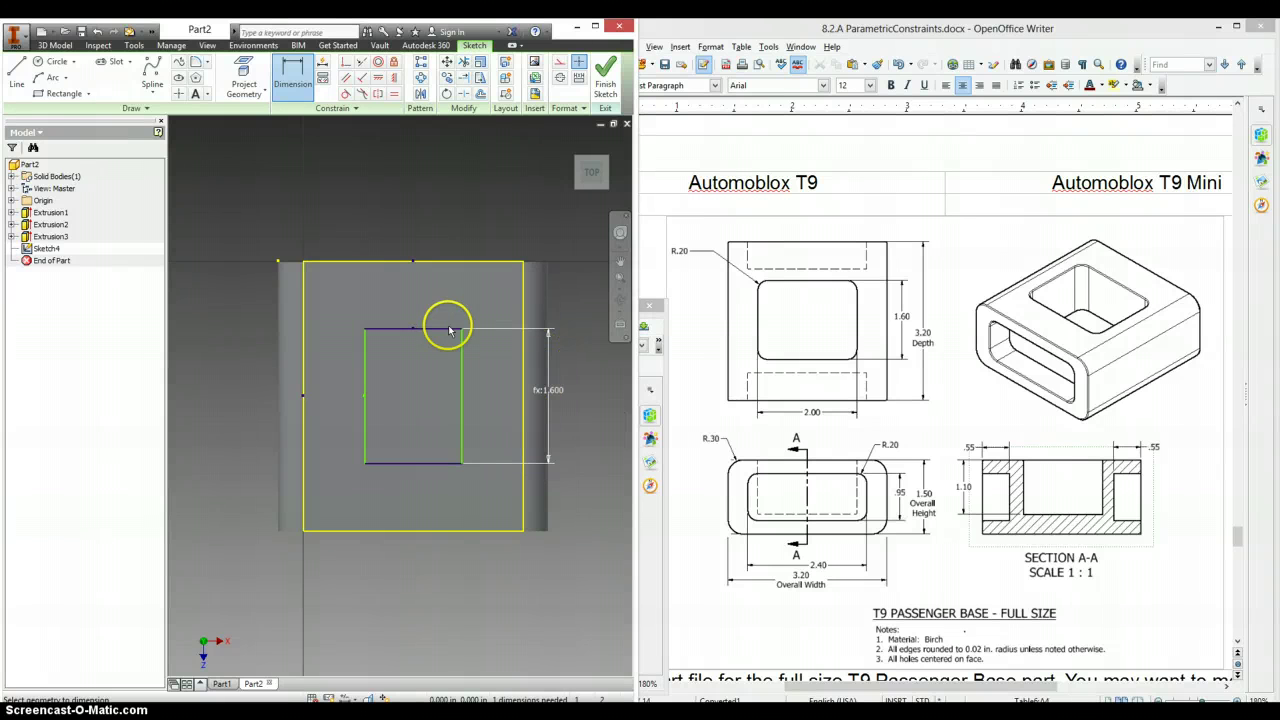
{"action": "left_click", "coordinate": [423, 236]}
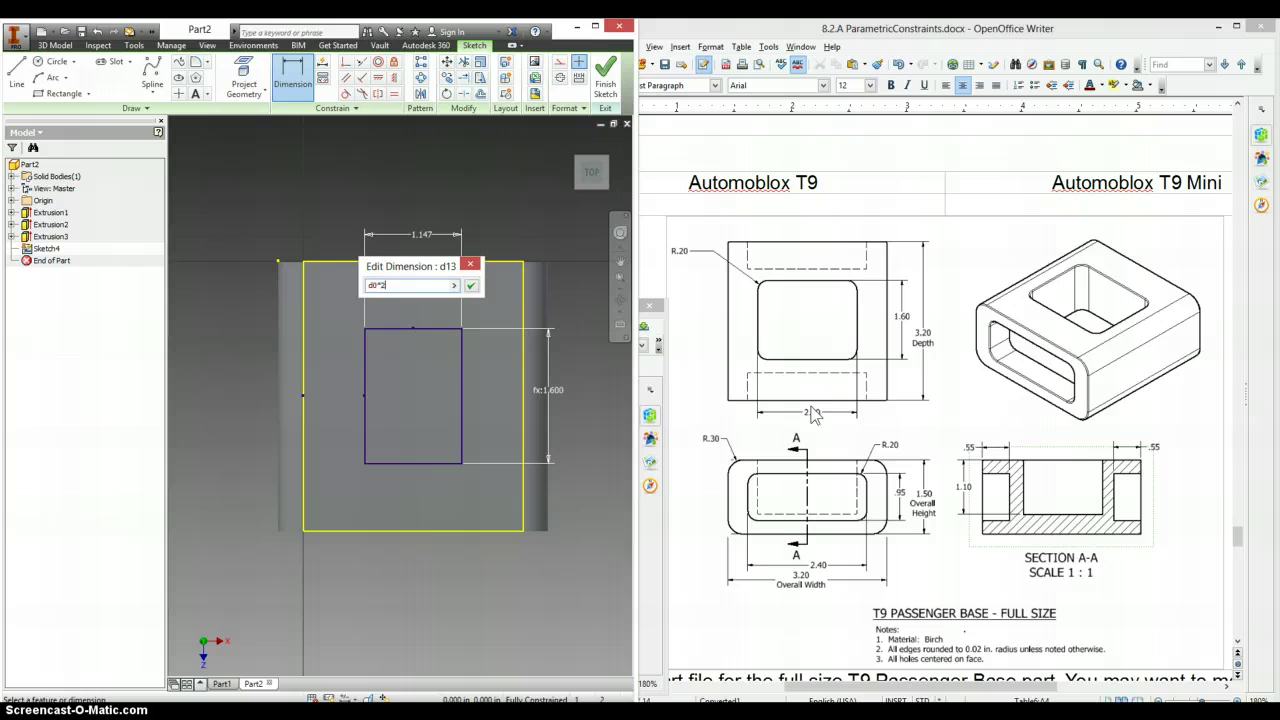
{"action": "type", "text": "d0*2/3.2"}
{"action": "key", "text": "Return"}
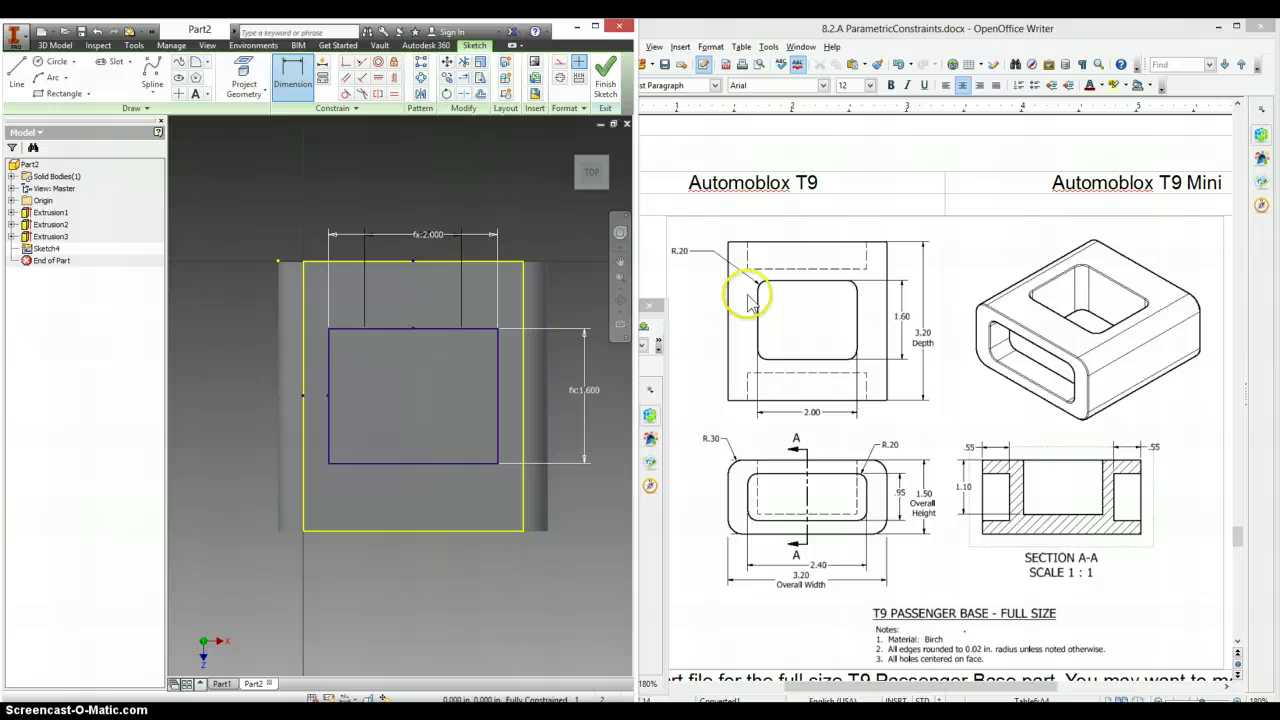
Step: Apply a .2 radius 2D fillet to all four corners of the inner rectangle
{"action": "left_click", "coordinate": [196, 62]}
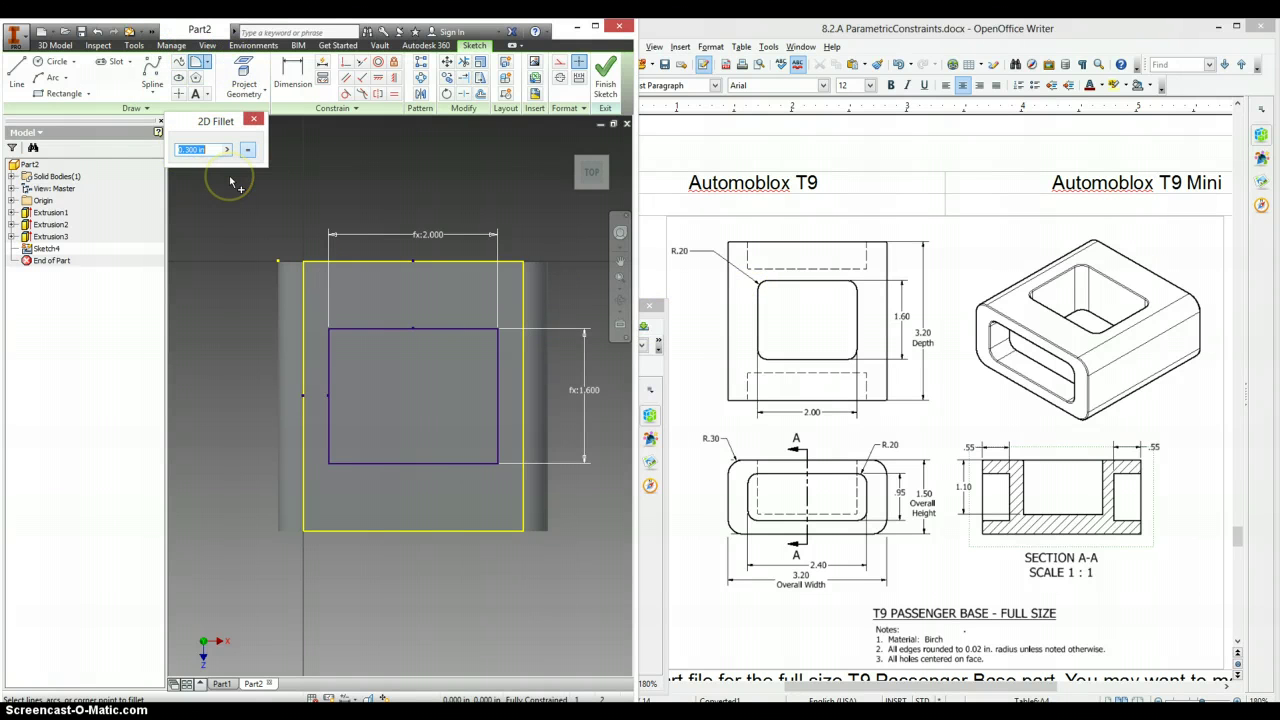
{"action": "type", "text": ".2"}
{"action": "left_click", "coordinate": [331, 343]}
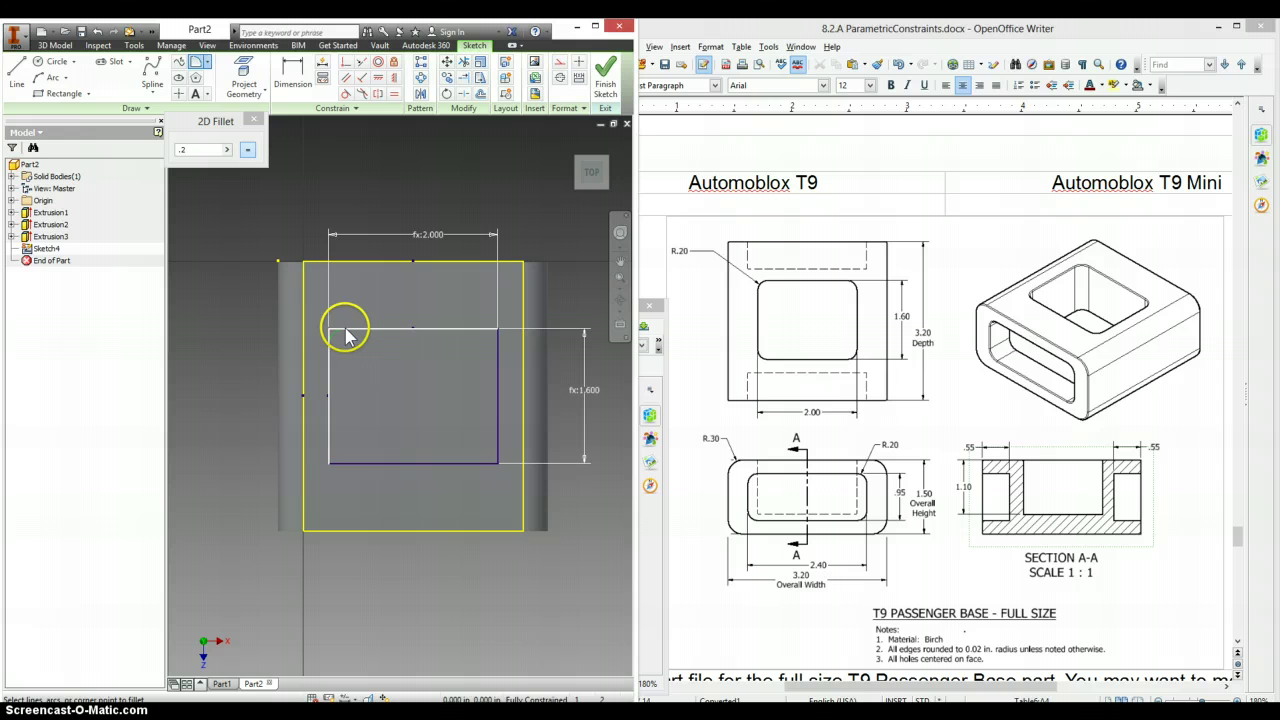
{"action": "left_click", "coordinate": [345, 333]}
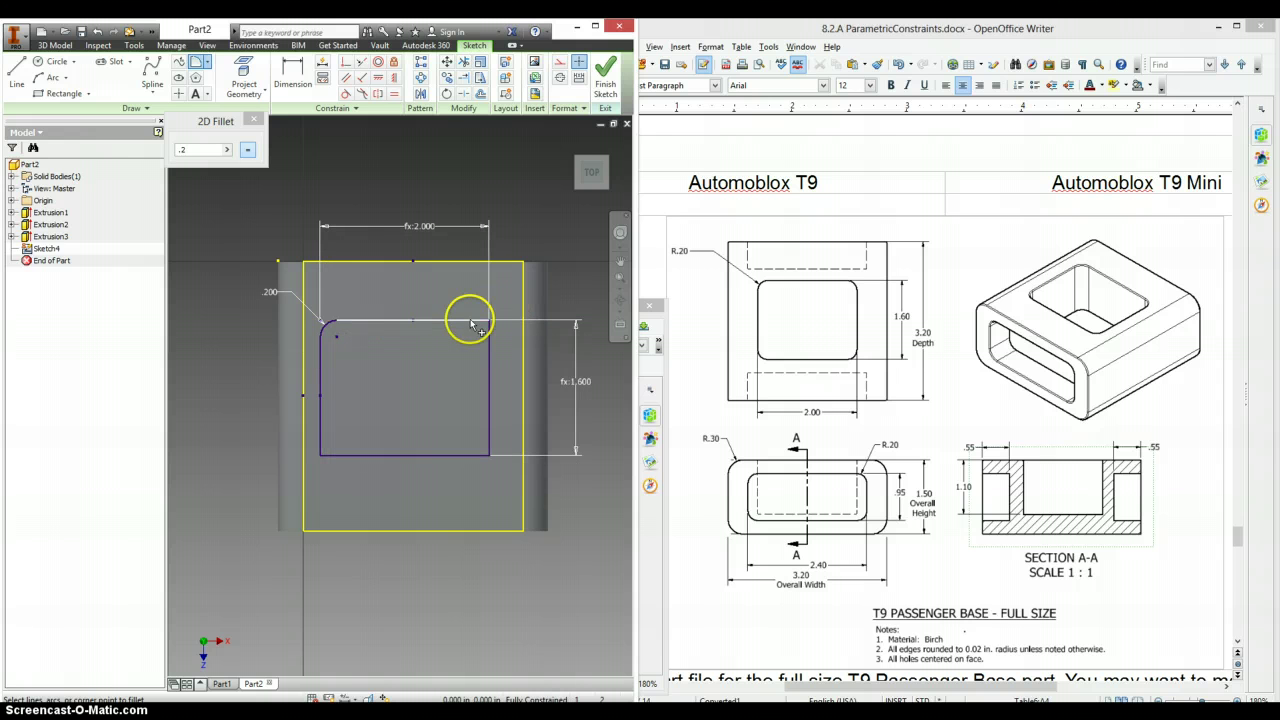
{"action": "left_click", "coordinate": [490, 348]}
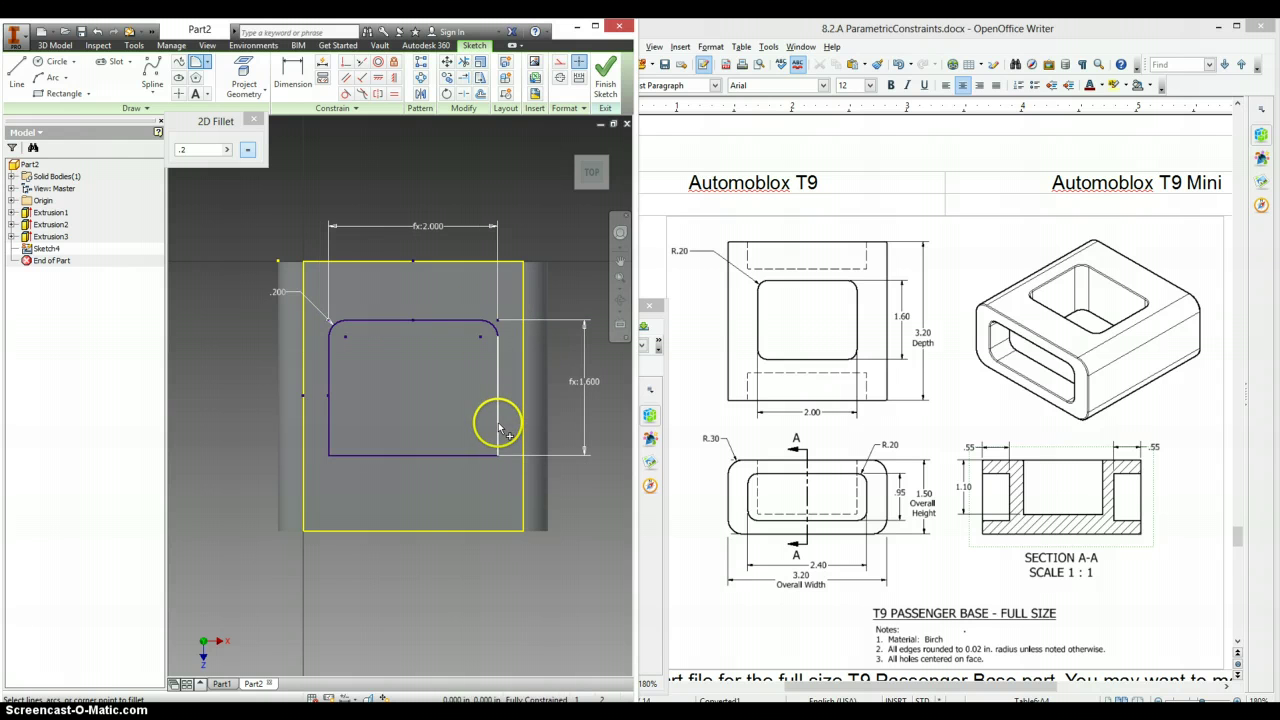
{"action": "left_click", "coordinate": [430, 459]}
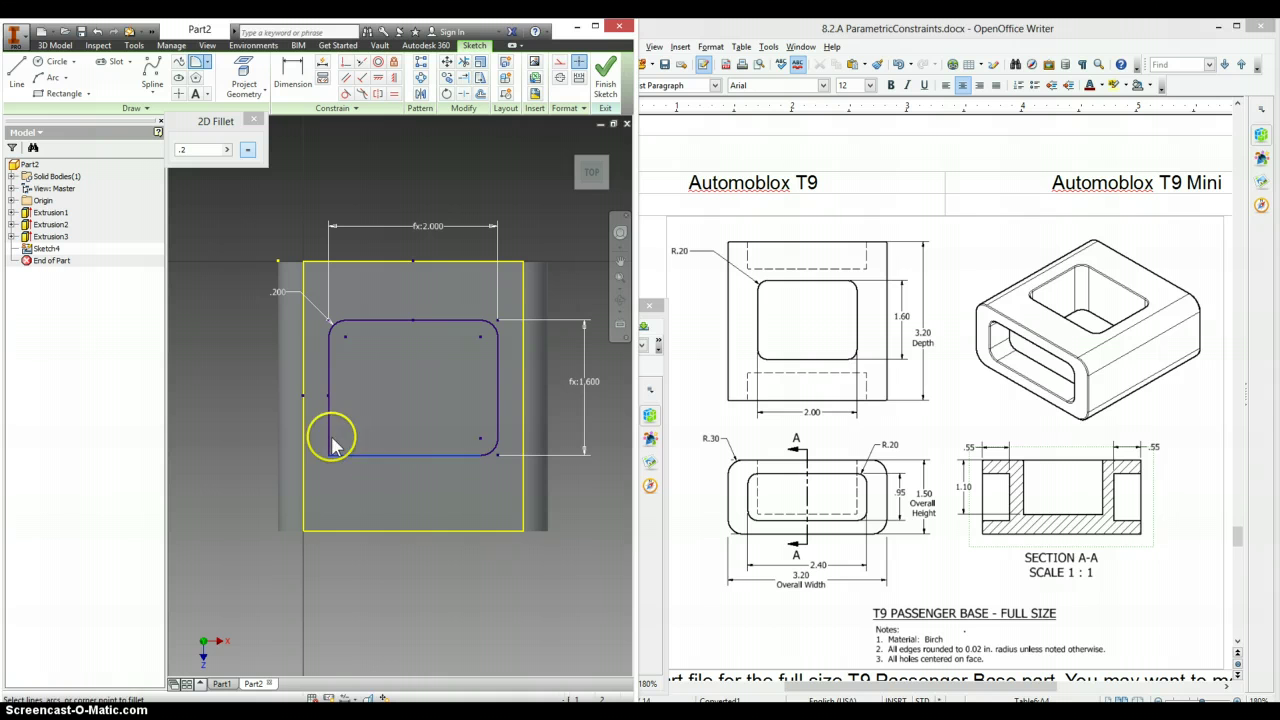
{"action": "left_click", "coordinate": [333, 440]}
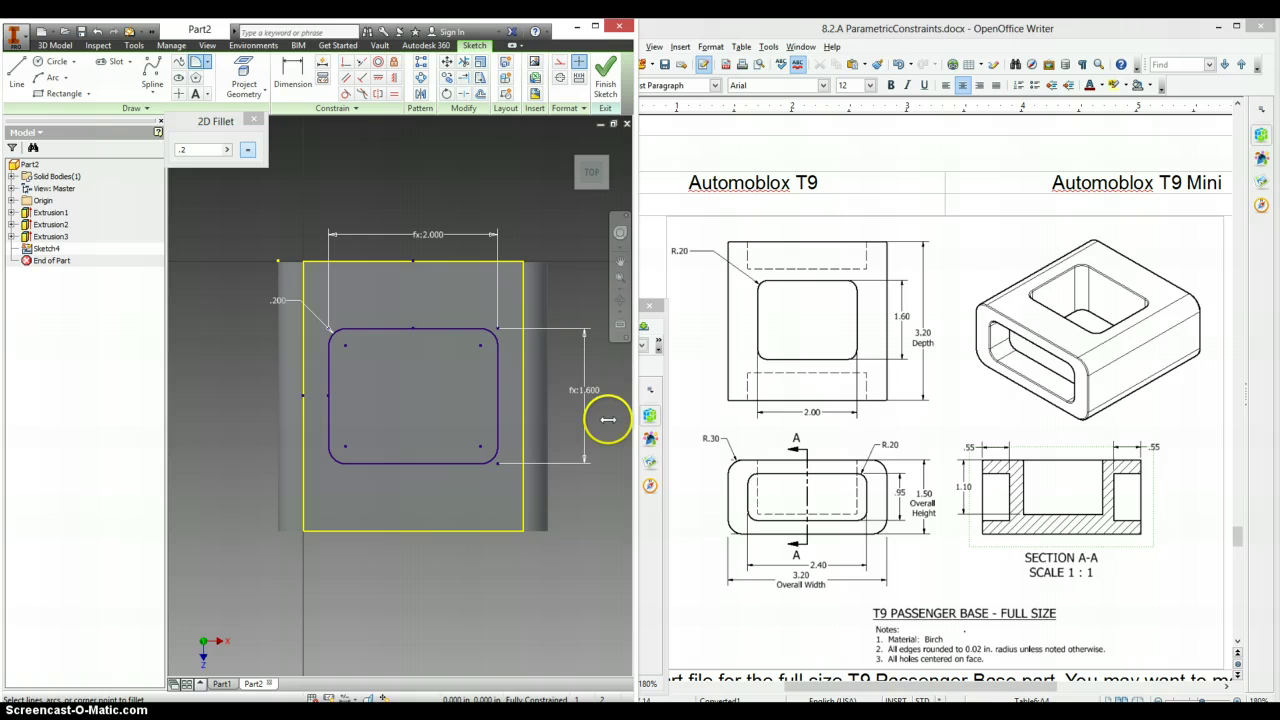
Step: Extrude the rounded inner profile as a cut with depth d0*1.1/3
{"action": "key", "text": "e"}
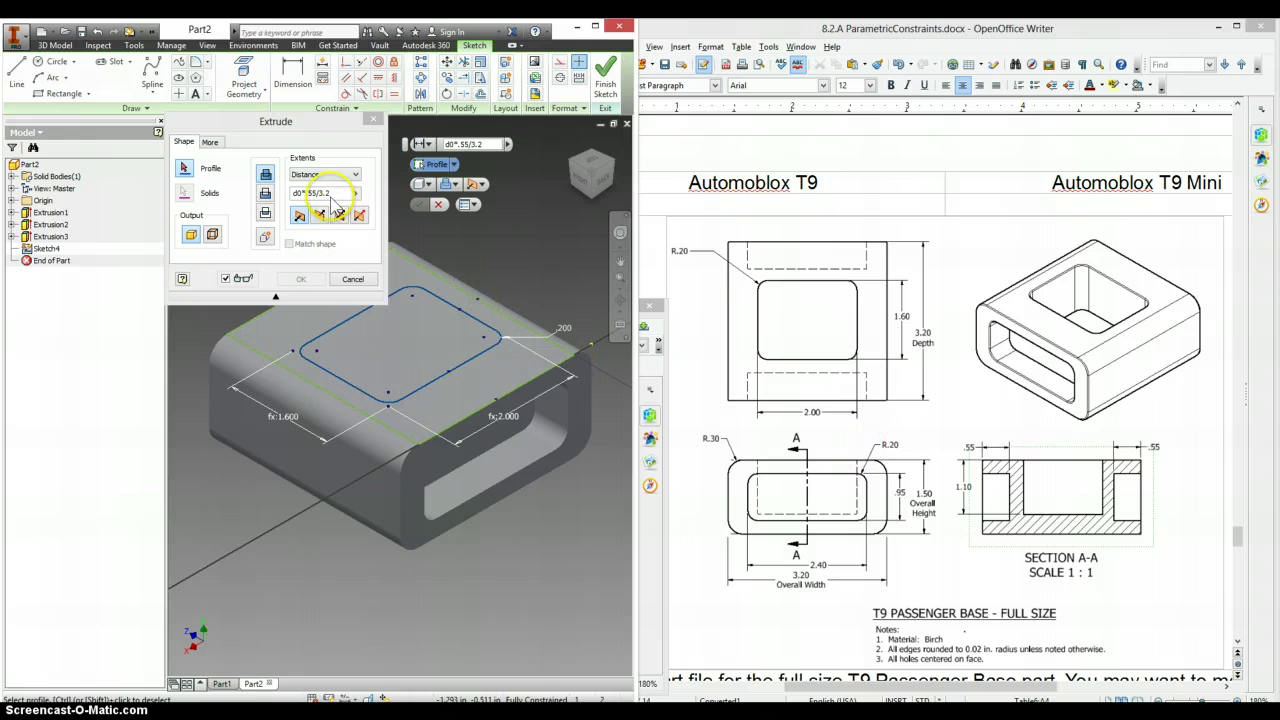
{"action": "left_click", "coordinate": [405, 348]}
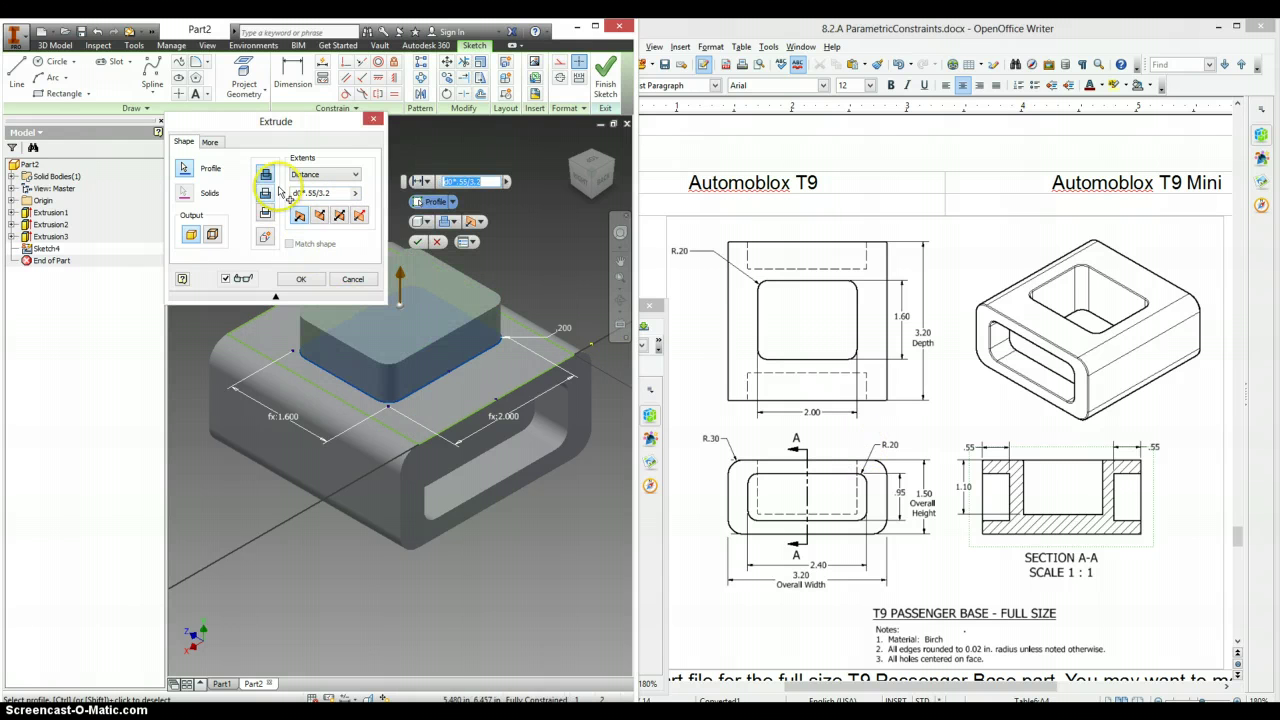
{"action": "left_click", "coordinate": [265, 193]}
{"action": "left_click_drag", "start_coordinate": [334, 194], "coordinate": [313, 196]}
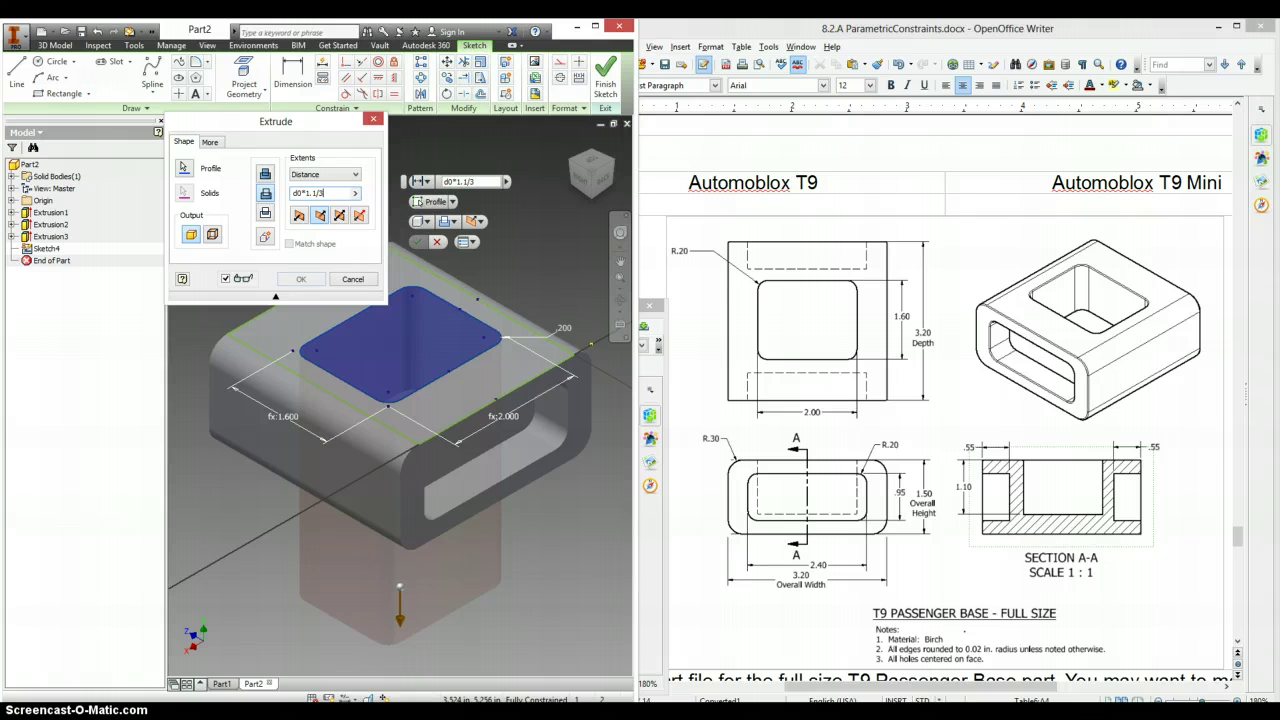
{"action": "key", "text": "Return"}
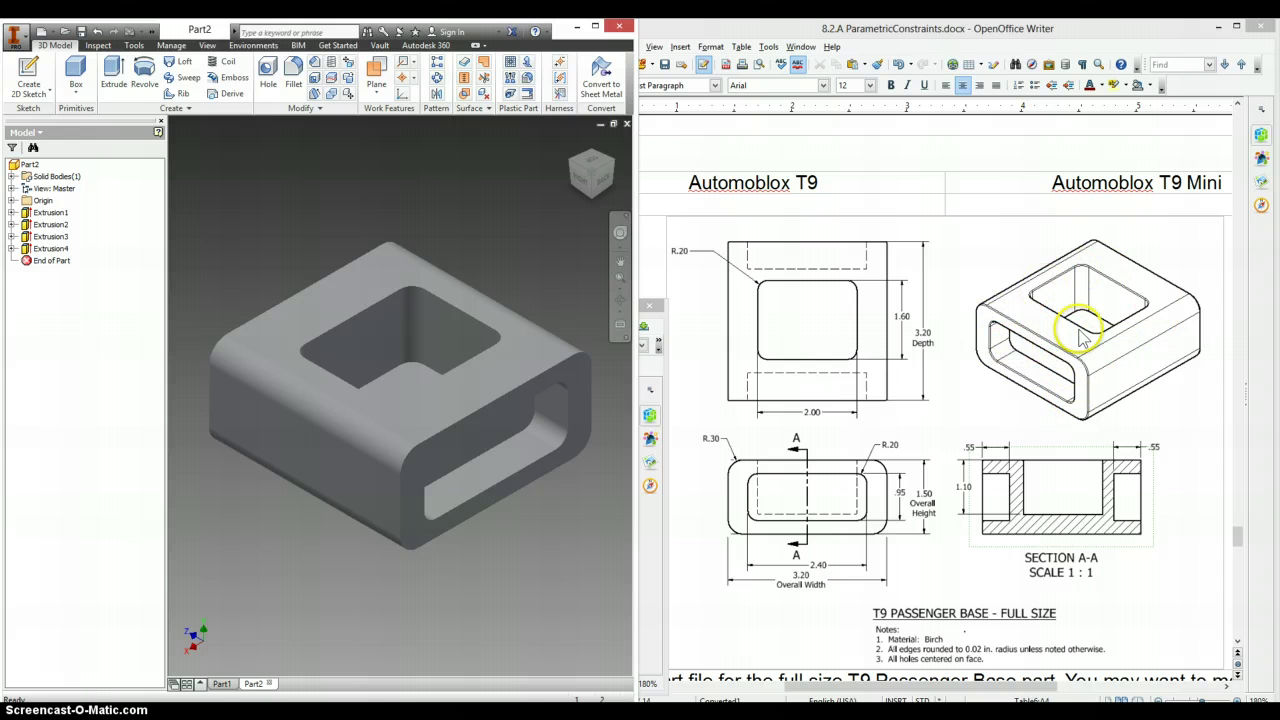
Step: Fillet the top pocket, both side-opening loops and the outer edge loop (40 edges) at .02 radius
{"action": "left_click", "coordinate": [293, 72]}
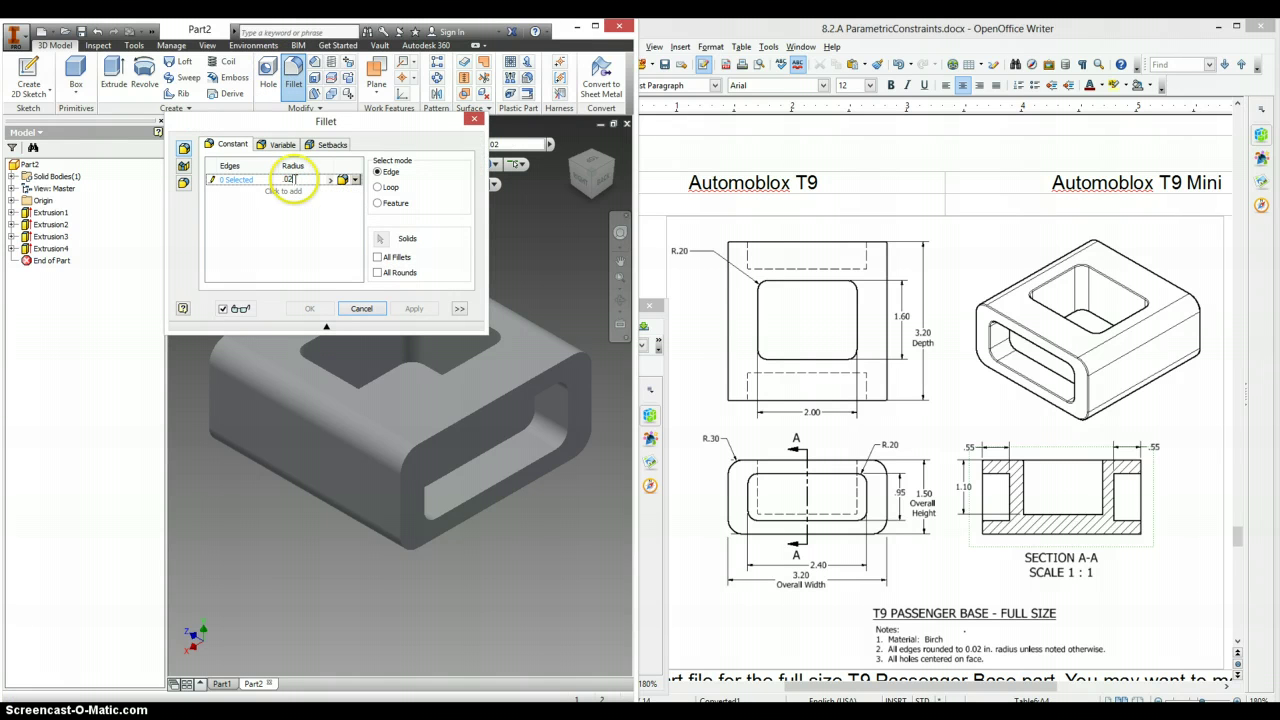
{"action": "left_click", "coordinate": [366, 397]}
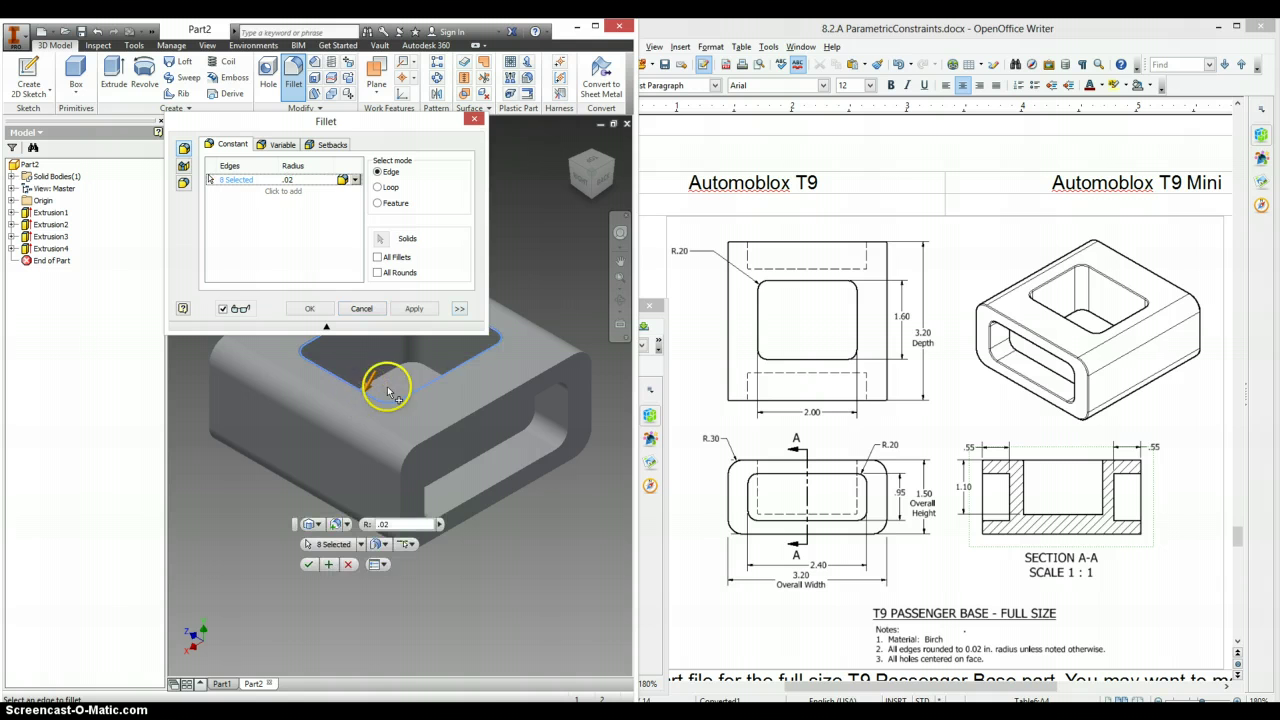
{"action": "left_click", "coordinate": [483, 405]}
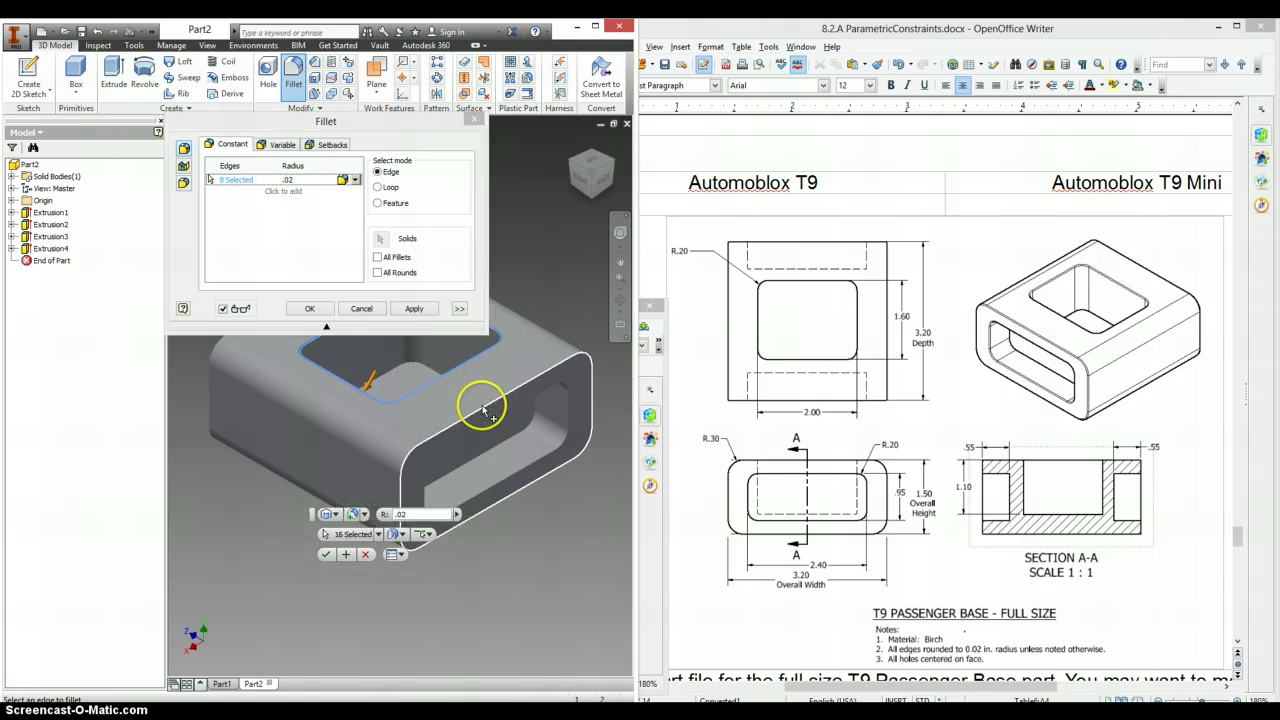
{"action": "left_click", "coordinate": [515, 410]}
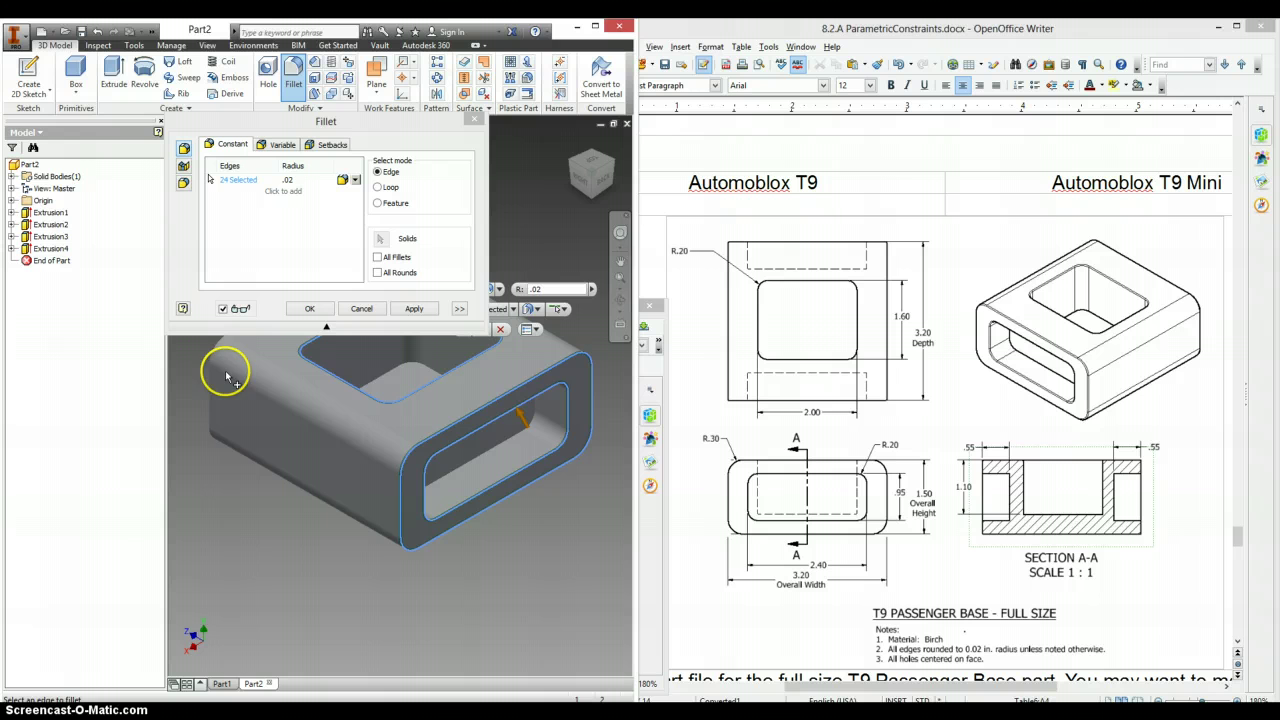
{"action": "left_click", "coordinate": [230, 357]}
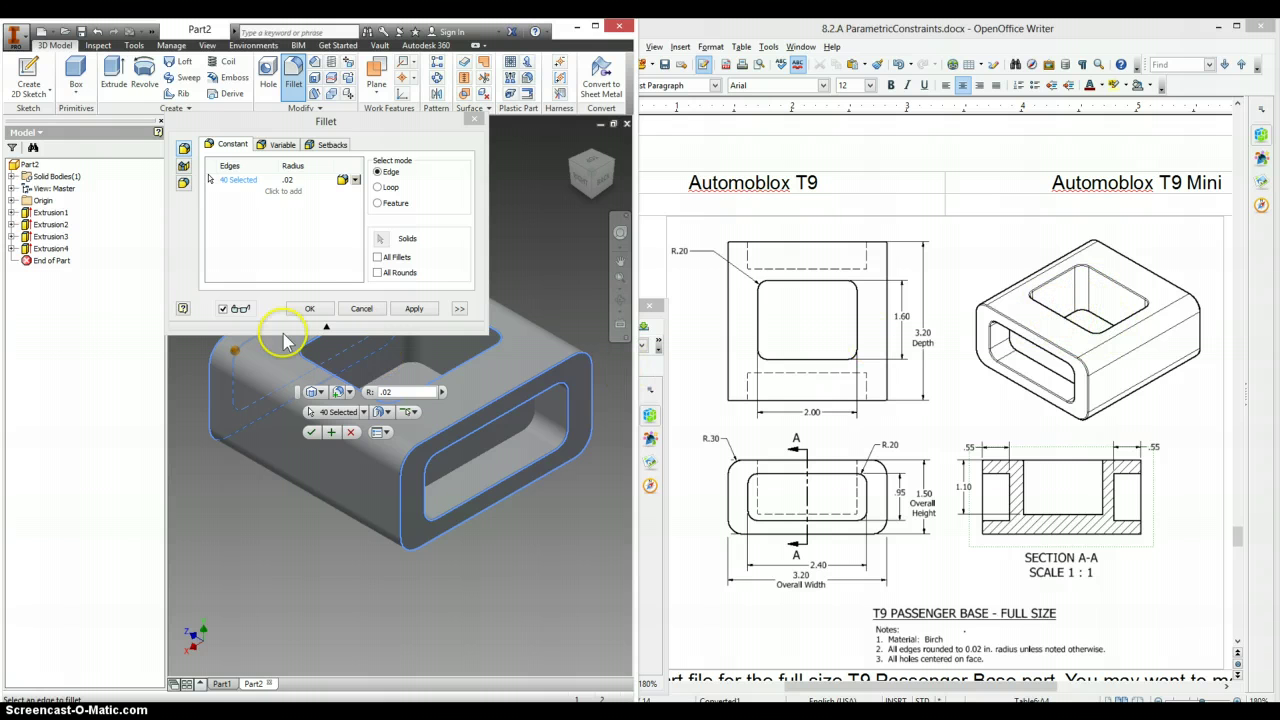
{"action": "left_click", "coordinate": [415, 309]}
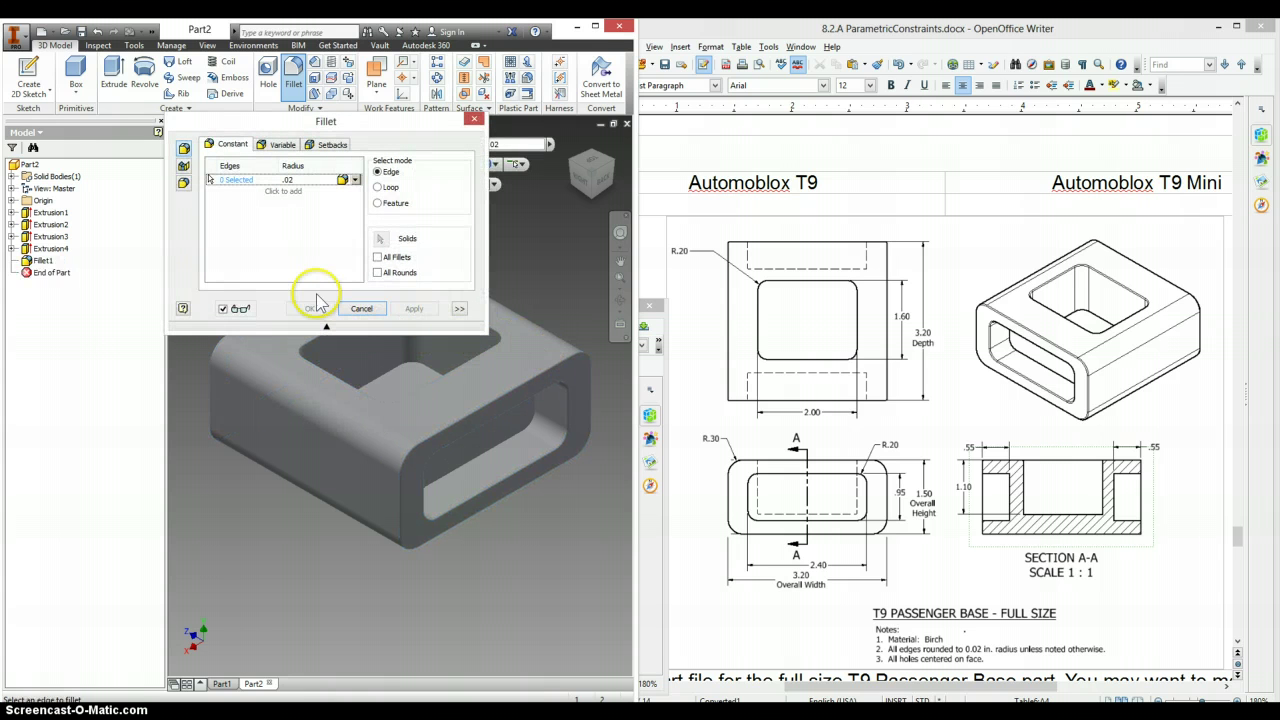
Step: Close the fillet dialog and scroll the Writer document to page 11's T9 and Mini car photos
{"action": "left_click", "coordinate": [474, 119]}
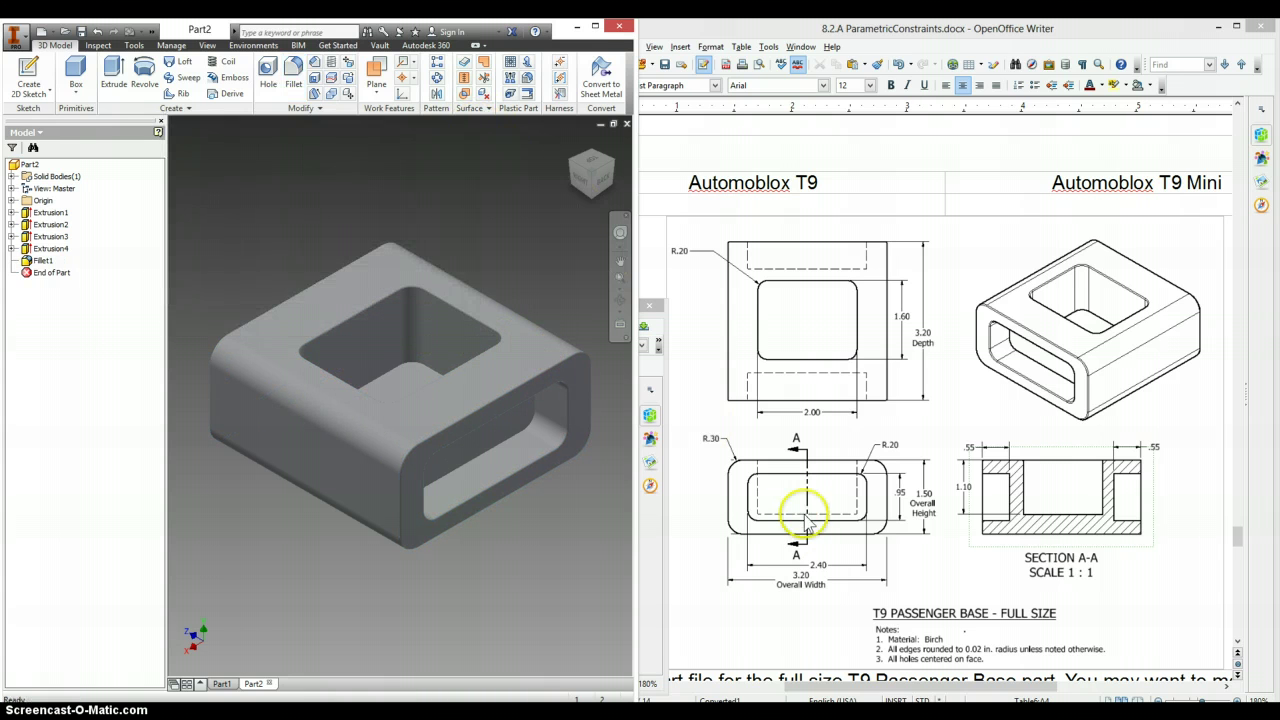
{"action": "left_click", "coordinate": [788, 618]}
{"action": "scroll", "coordinate": [795, 585], "scroll_direction": "down", "scroll_amount": 2}
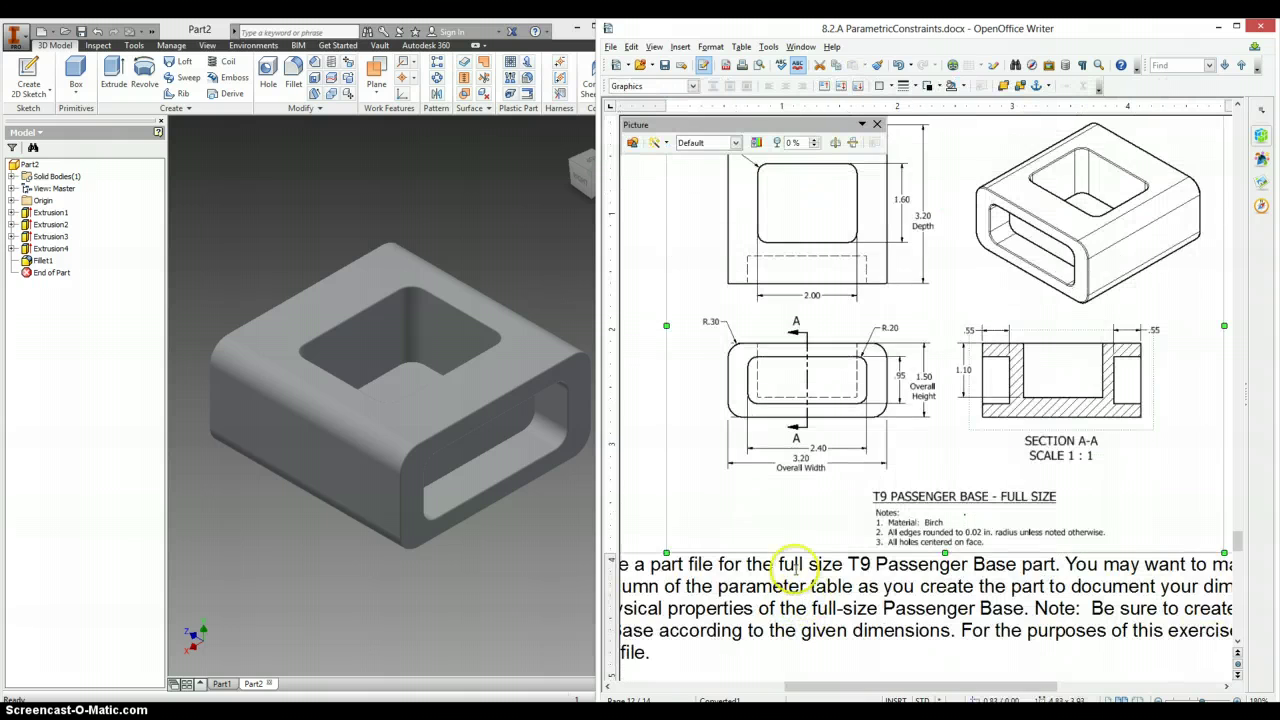
{"action": "scroll", "coordinate": [794, 565], "scroll_direction": "down", "scroll_amount": 3}
{"action": "scroll", "coordinate": [794, 566], "scroll_direction": "up", "scroll_amount": 8}
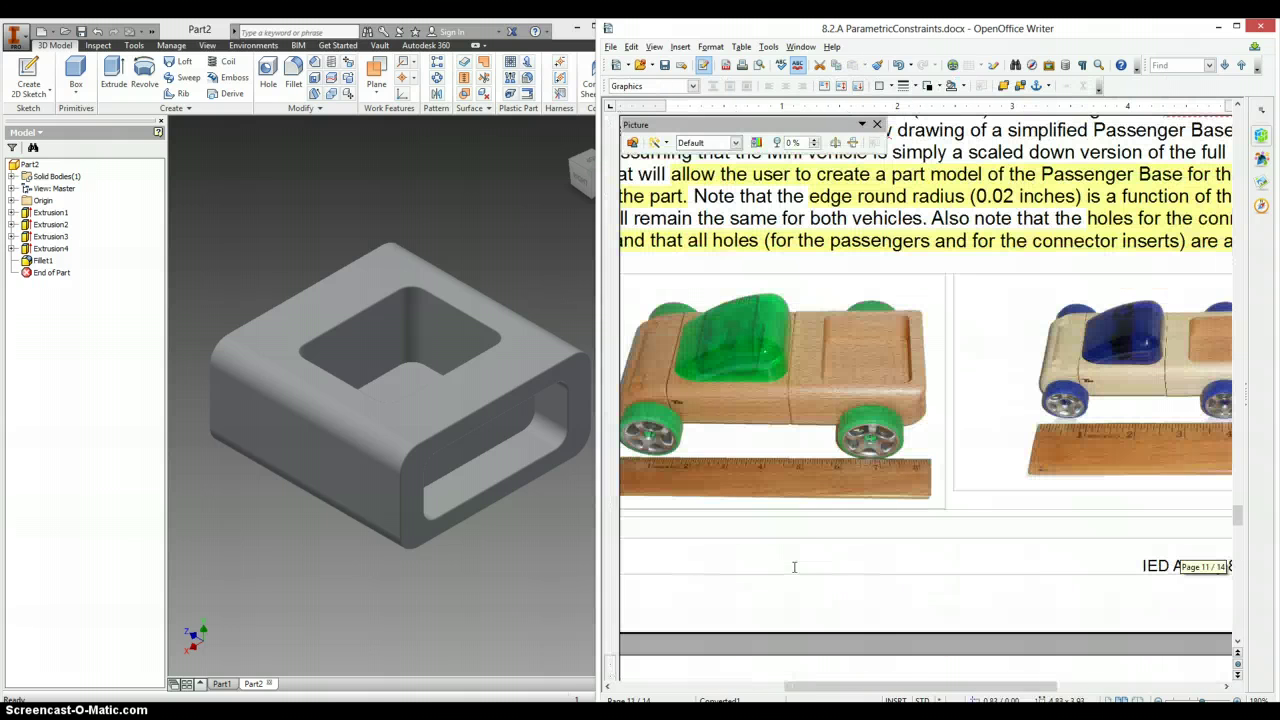
{"action": "mouse_move", "coordinate": [900, 688]}
{"action": "left_mouse_down"}
{"action": "mouse_move", "coordinate": [884, 692]}
{"action": "mouse_move", "coordinate": [895, 688]}
{"action": "left_mouse_up"}
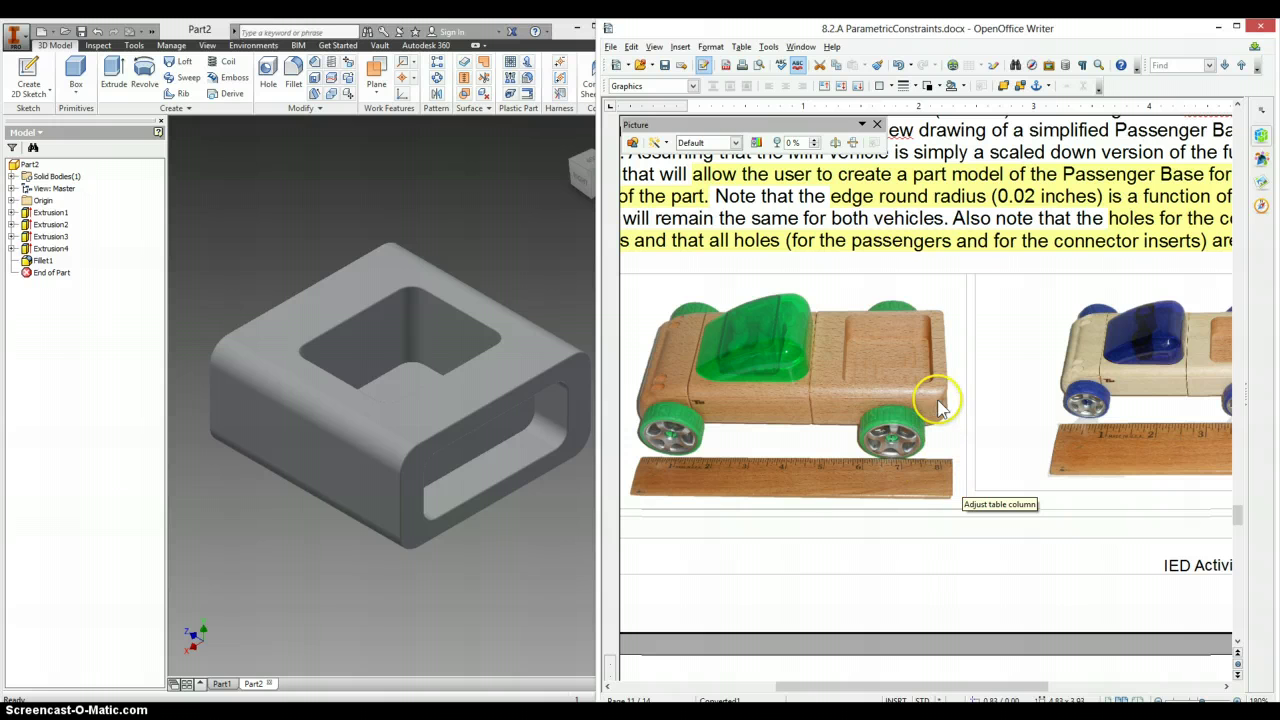
{"action": "left_click", "coordinate": [1093, 408]}
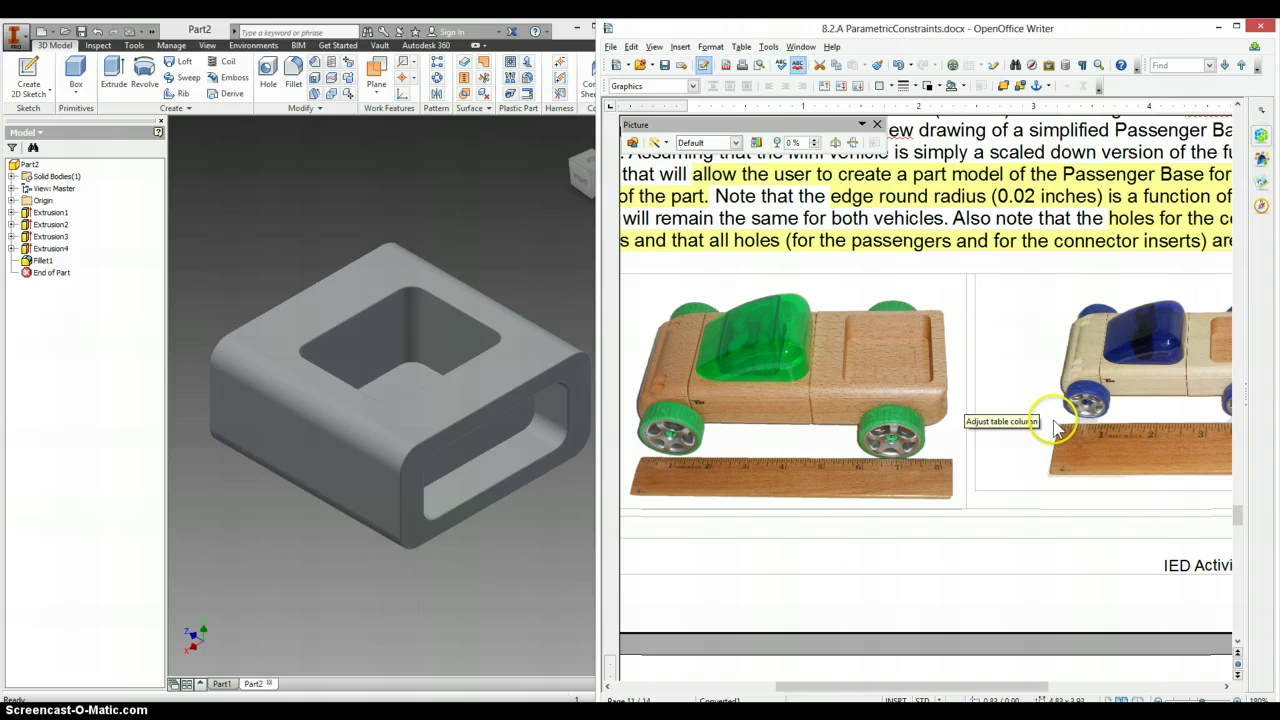
{"action": "left_click", "coordinate": [918, 688]}
{"action": "left_click_drag", "start_coordinate": [918, 688], "coordinate": [961, 682]}
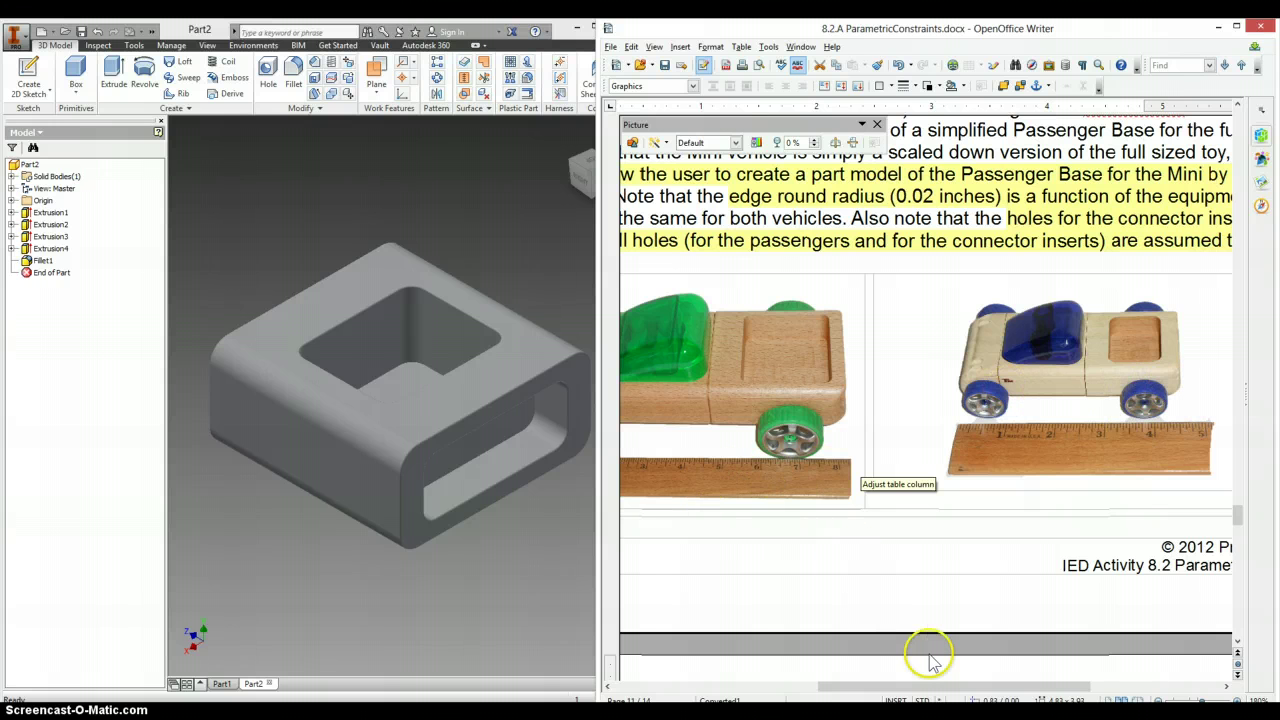
{"action": "left_click_drag", "start_coordinate": [945, 688], "coordinate": [872, 686]}
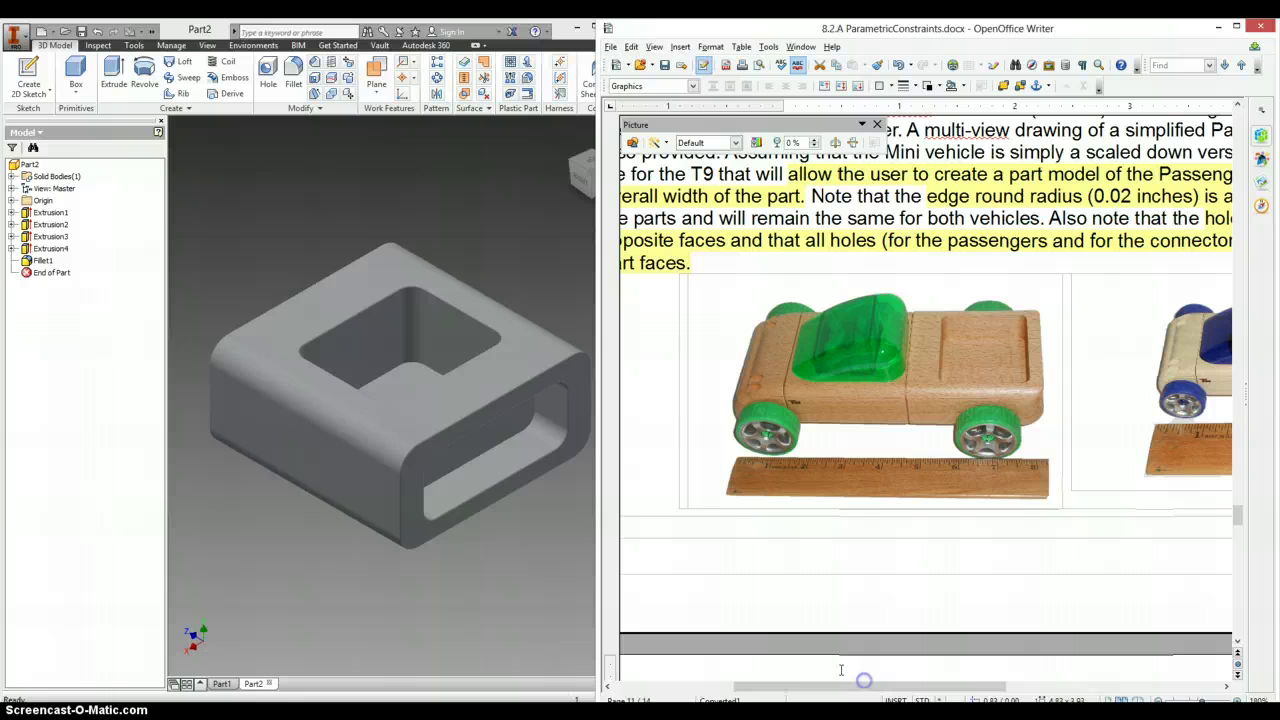
{"action": "left_click", "coordinate": [408, 567]}
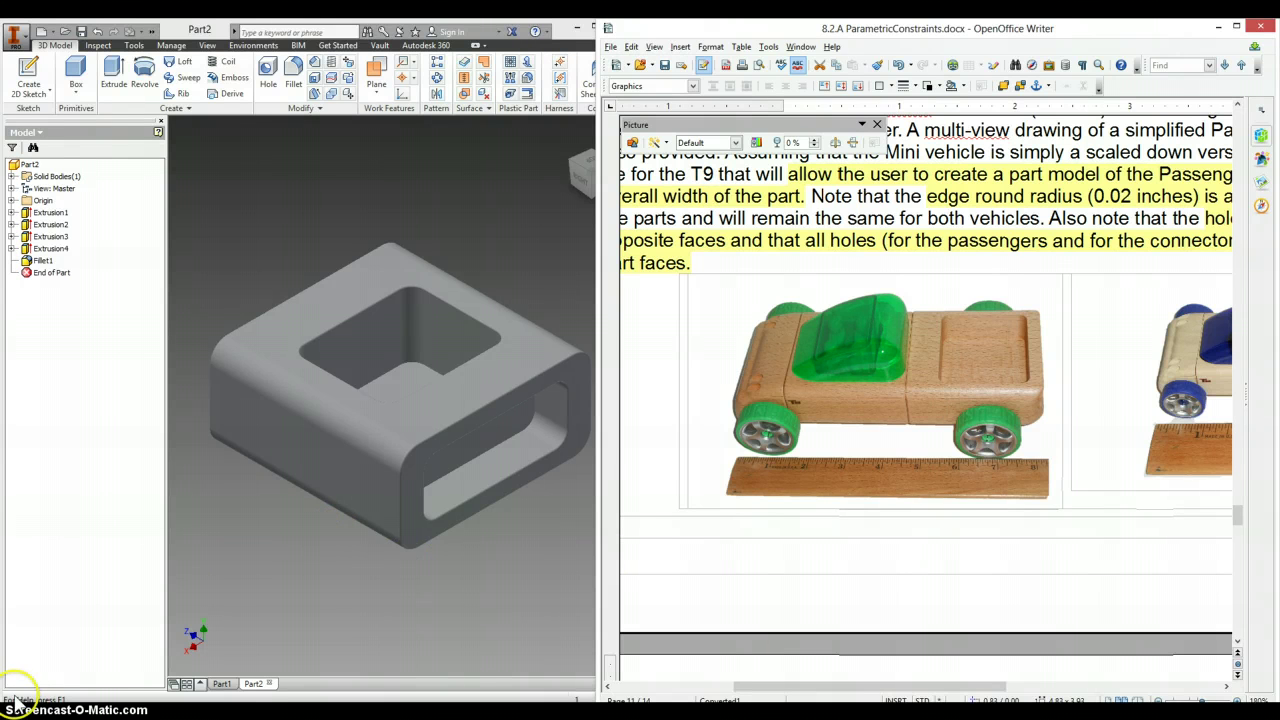
Step: Reopen Extrusion1's Sketch1 for editing and launch the Windows Calculator
{"action": "left_click", "coordinate": [12, 224]}
{"action": "double_click", "coordinate": [45, 230]}
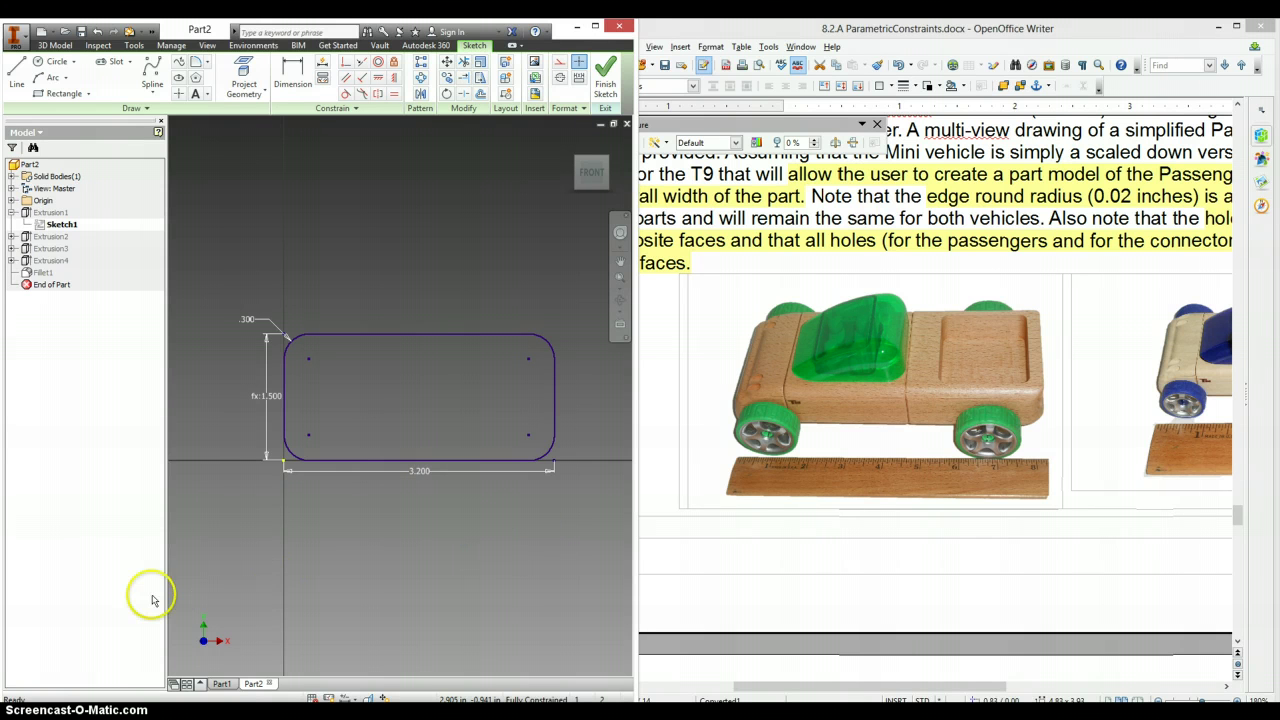
{"action": "left_click", "coordinate": [38, 712]}
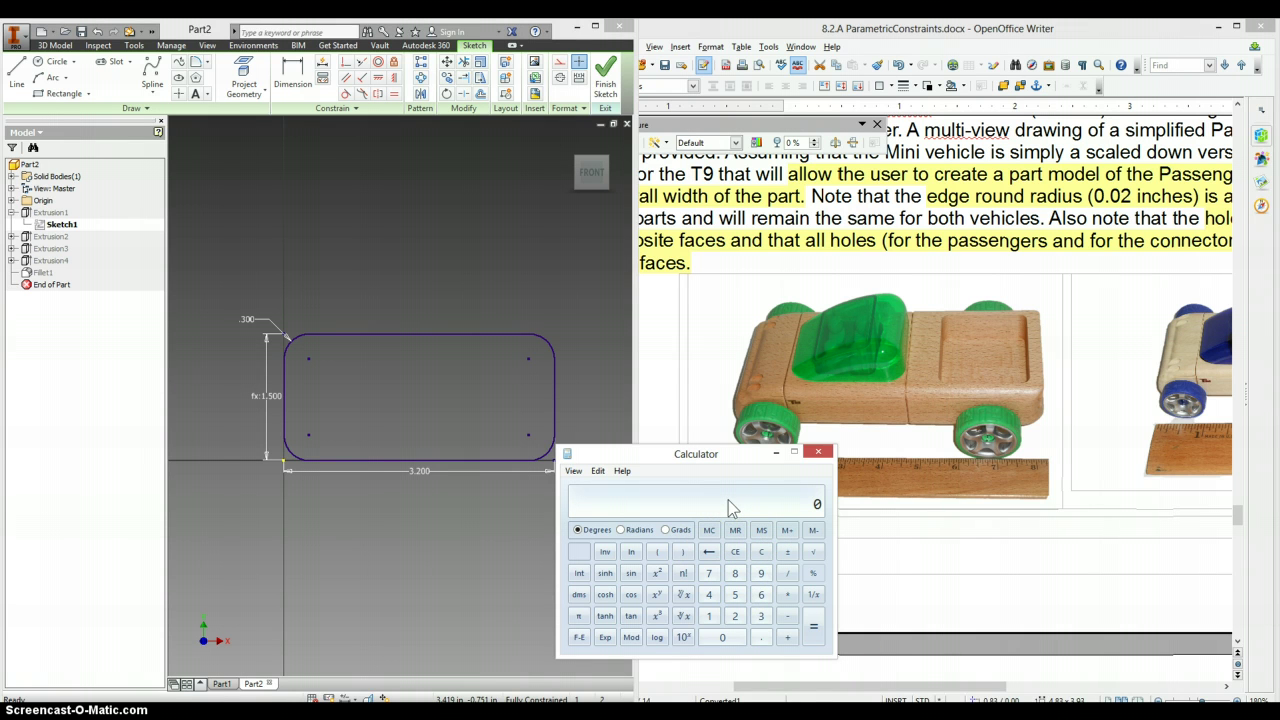
Step: Calculate 4.5 ÷ 8.25 in Calculator, getting the 0.5454545 scale factor
{"action": "left_click", "coordinate": [922, 688]}
{"action": "left_click_drag", "start_coordinate": [922, 688], "coordinate": [963, 678]}
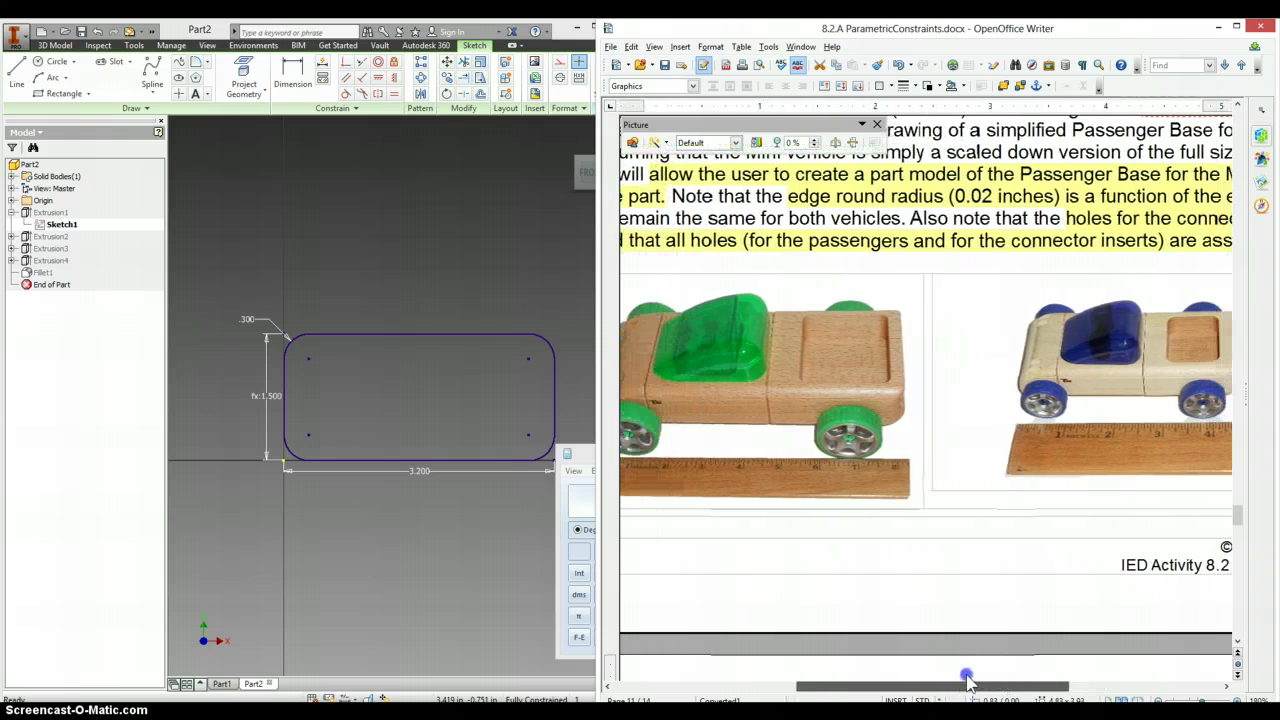
{"action": "left_click", "coordinate": [586, 453]}
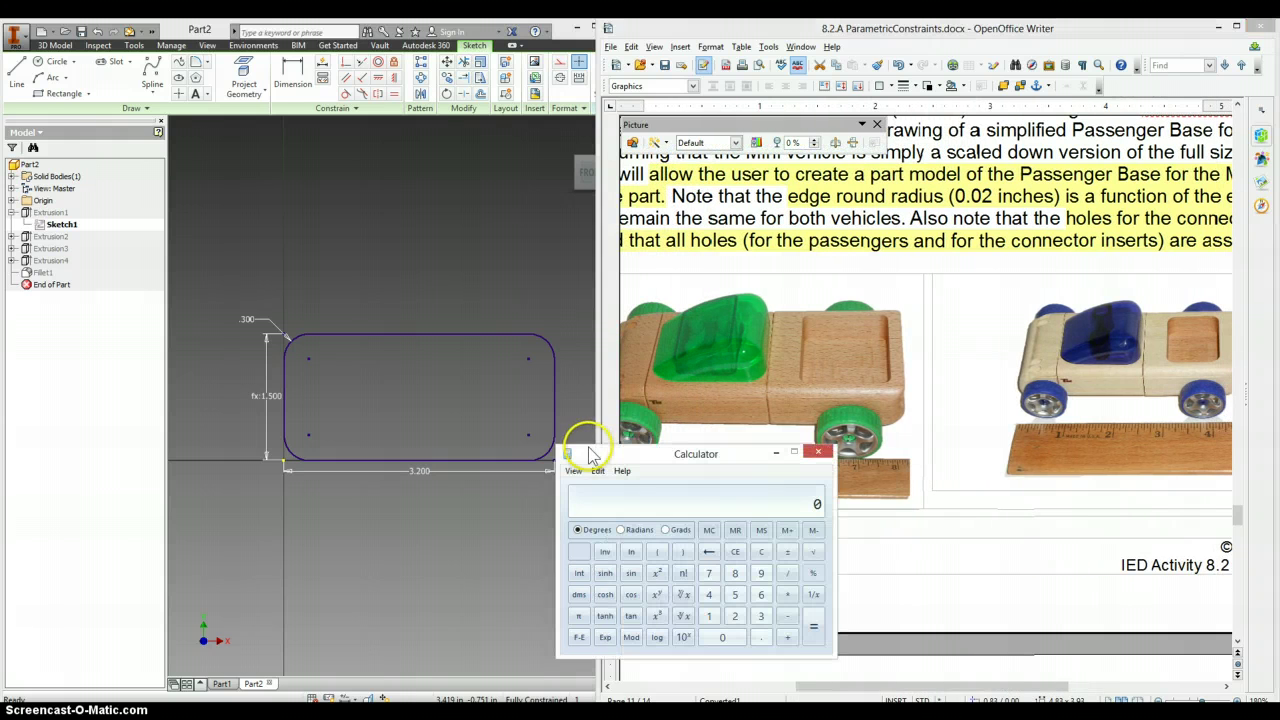
{"action": "left_click", "coordinate": [709, 594]}
{"action": "left_click", "coordinate": [762, 636]}
{"action": "left_click", "coordinate": [735, 595]}
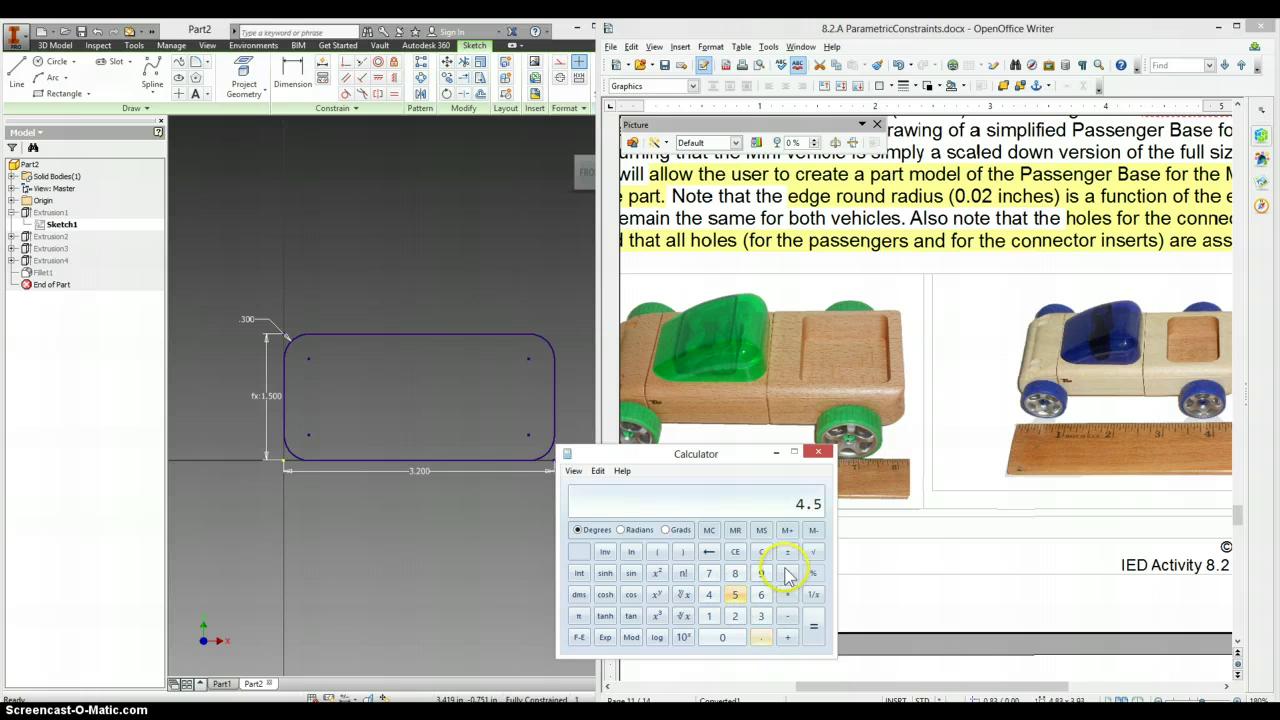
{"action": "left_click", "coordinate": [787, 573]}
{"action": "left_click", "coordinate": [735, 573]}
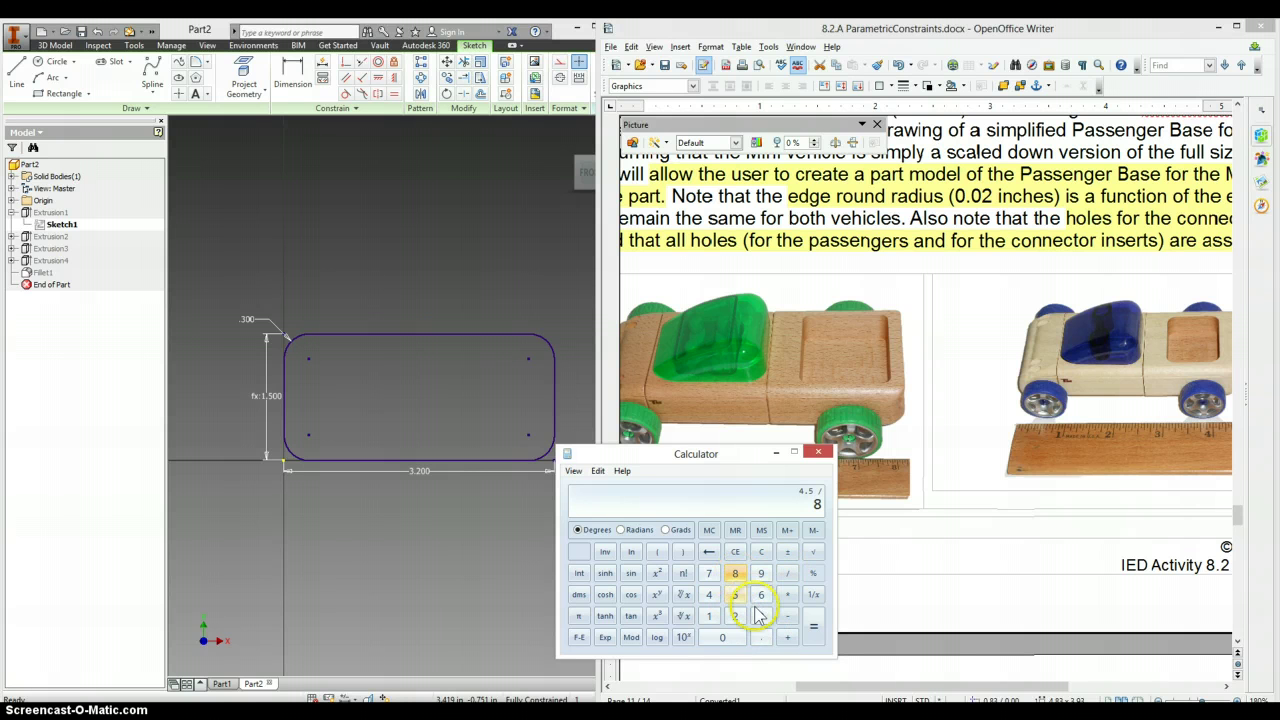
{"action": "left_click", "coordinate": [762, 636]}
{"action": "left_click", "coordinate": [735, 616]}
{"action": "left_click", "coordinate": [735, 595]}
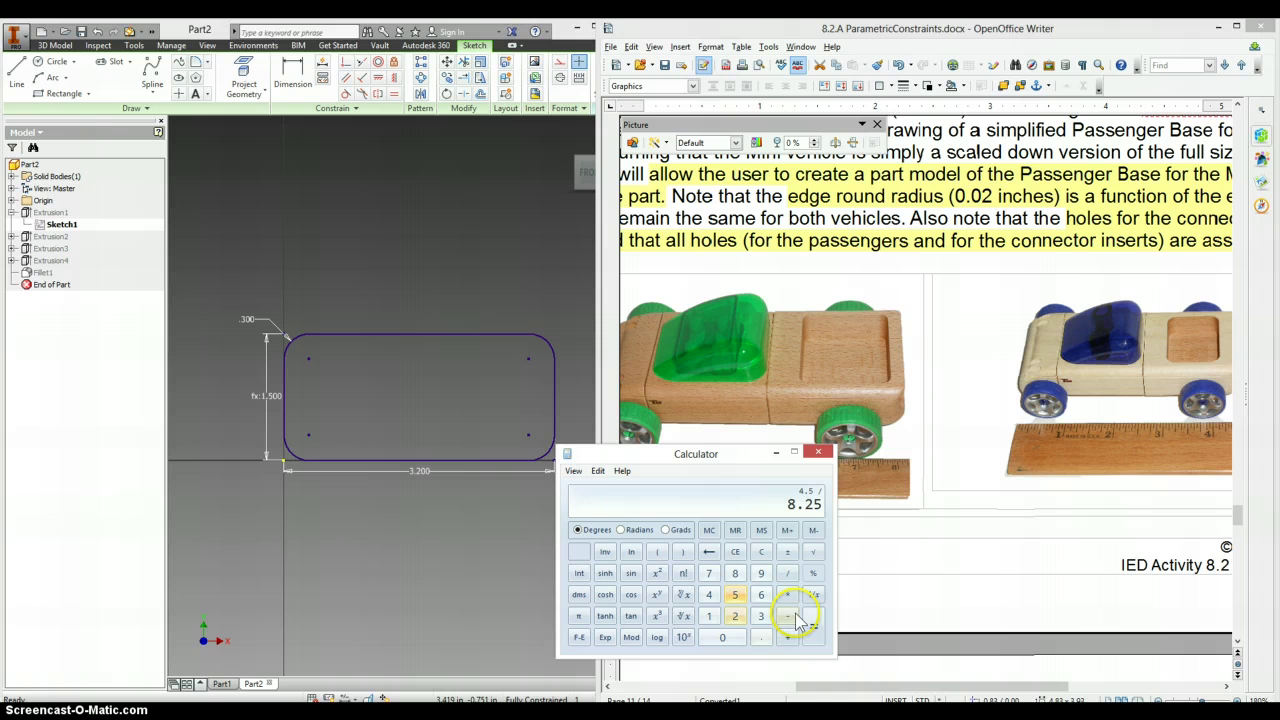
{"action": "left_click", "coordinate": [813, 626]}
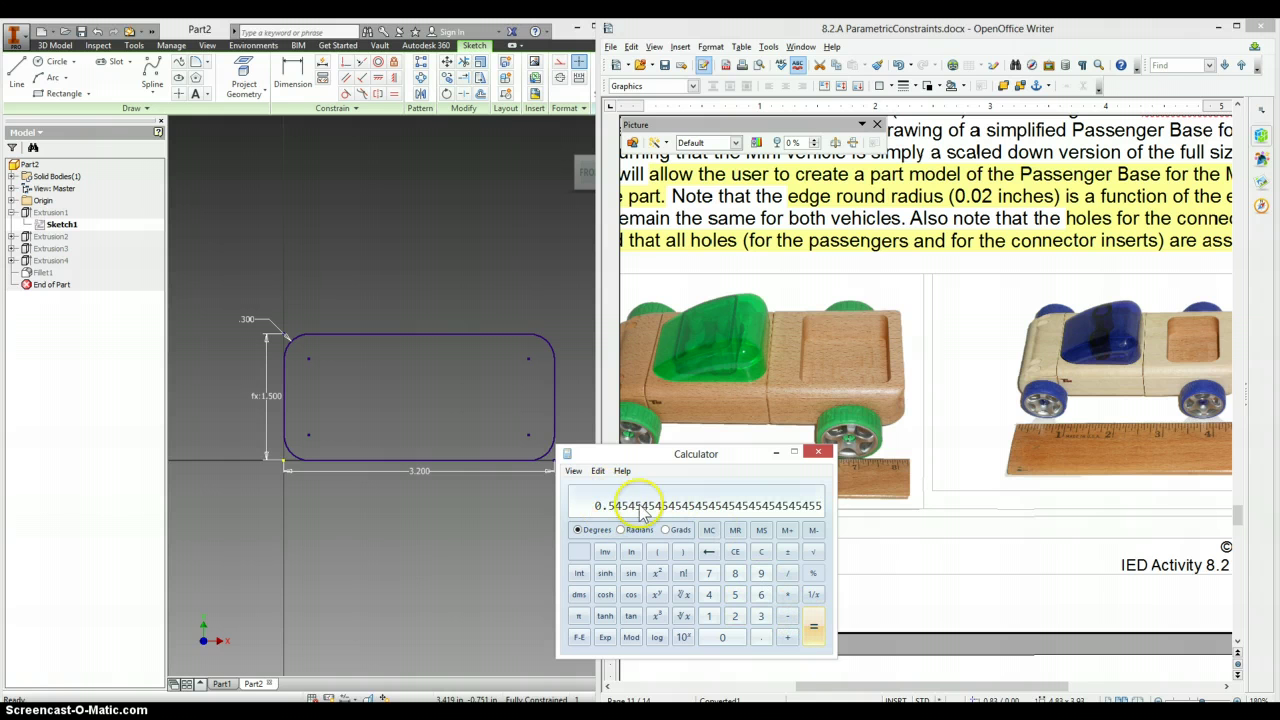
Step: Multiply d0's 3.2 in by 0.54545 so the base becomes 1.760 wide, then finish the sketch
{"action": "double_click", "coordinate": [419, 472]}
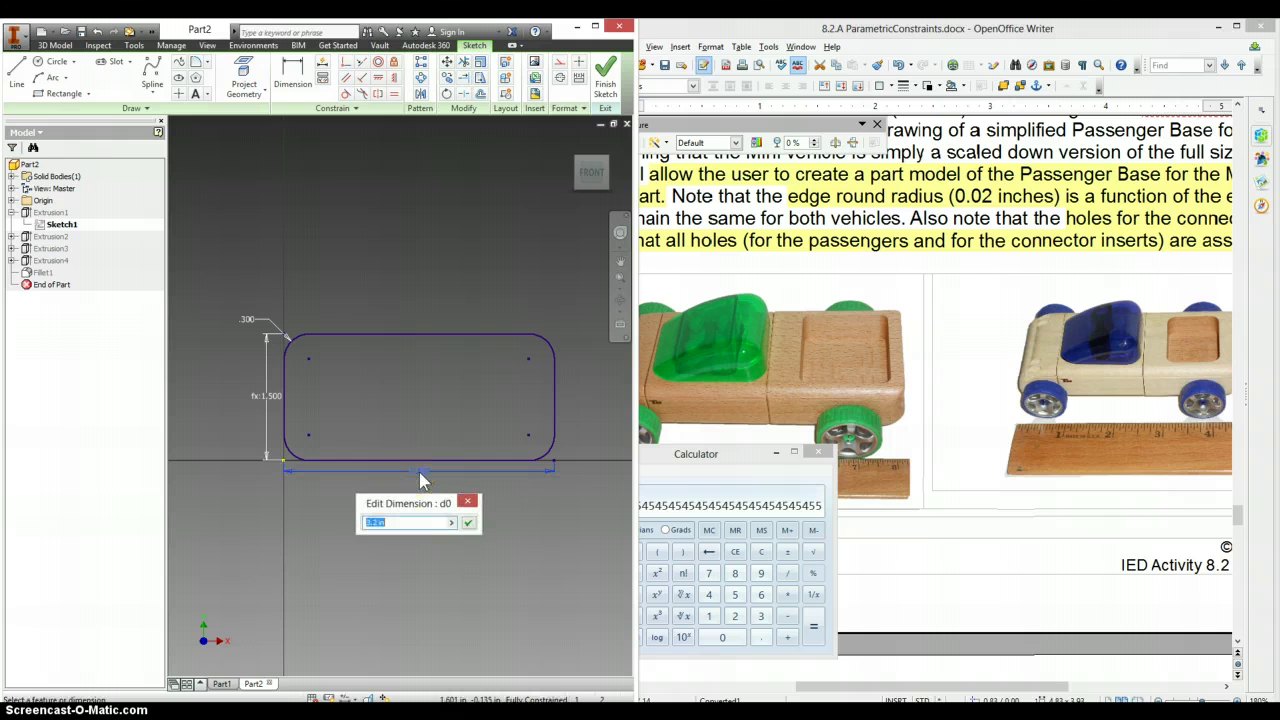
{"action": "key", "text": "End"}
{"action": "type", "text": "*"}
{"action": "left_click", "coordinate": [468, 522]}
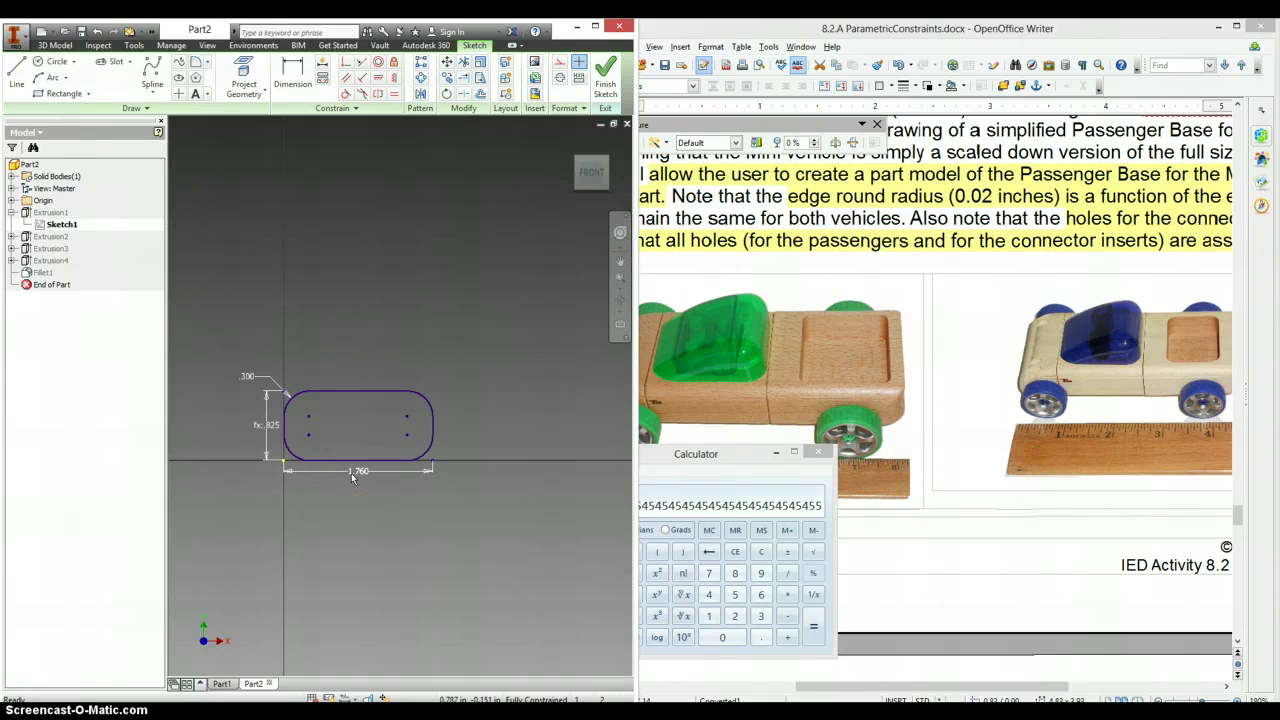
{"action": "left_click", "coordinate": [606, 72]}
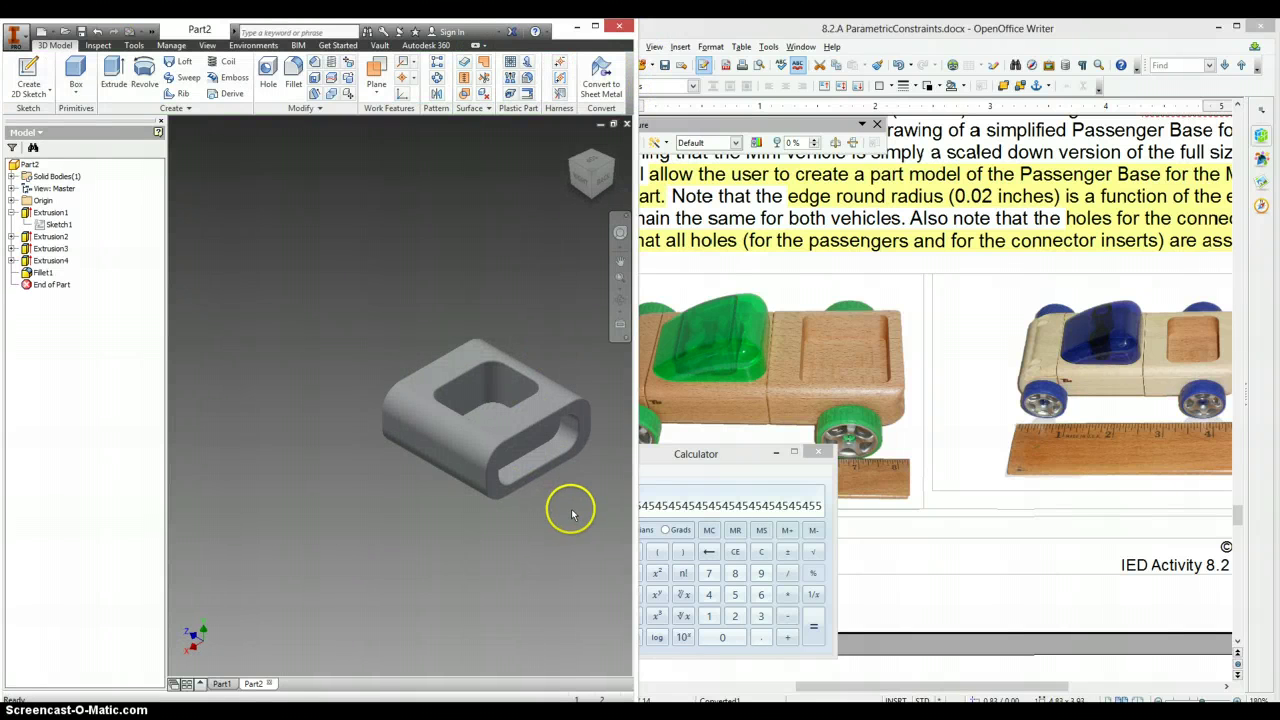
{"action": "key", "text": "Home"}
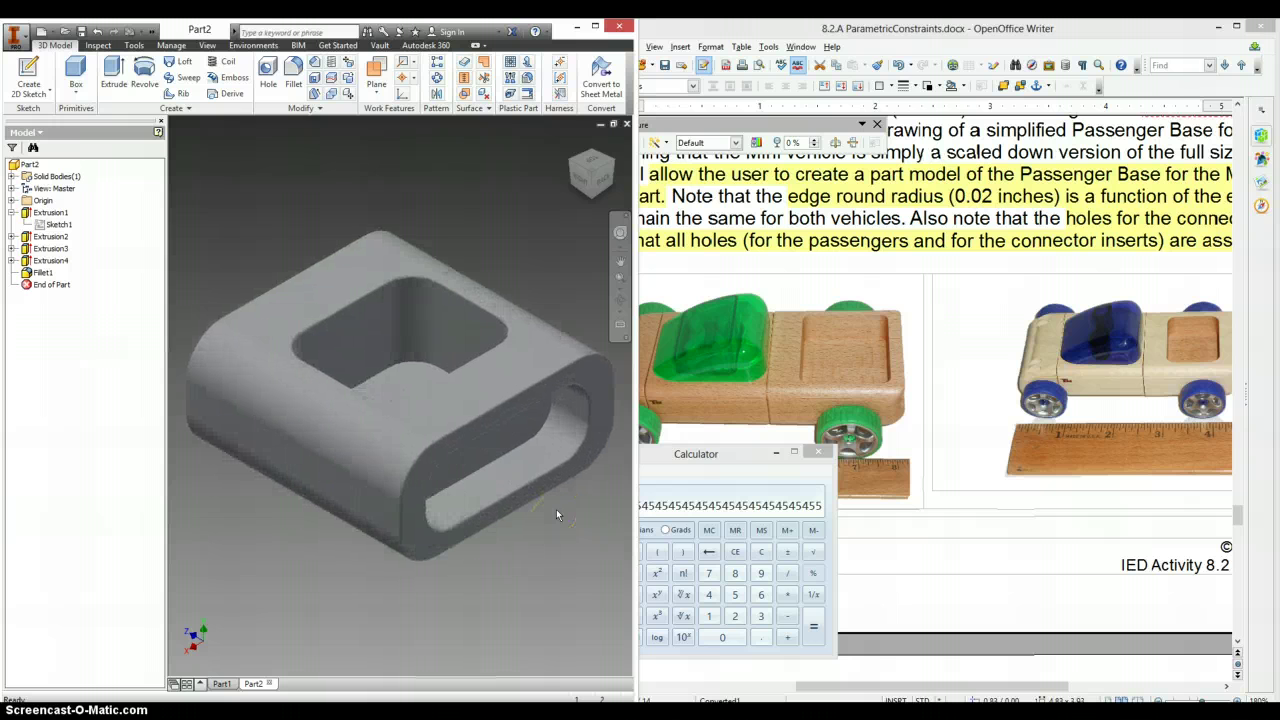
Step: Scroll Writer to page 12's part (a) Volume, Surface Area and Mass blanks
{"action": "left_click", "coordinate": [951, 523]}
{"action": "scroll", "coordinate": [953, 525], "scroll_direction": "down", "scroll_amount": 5}
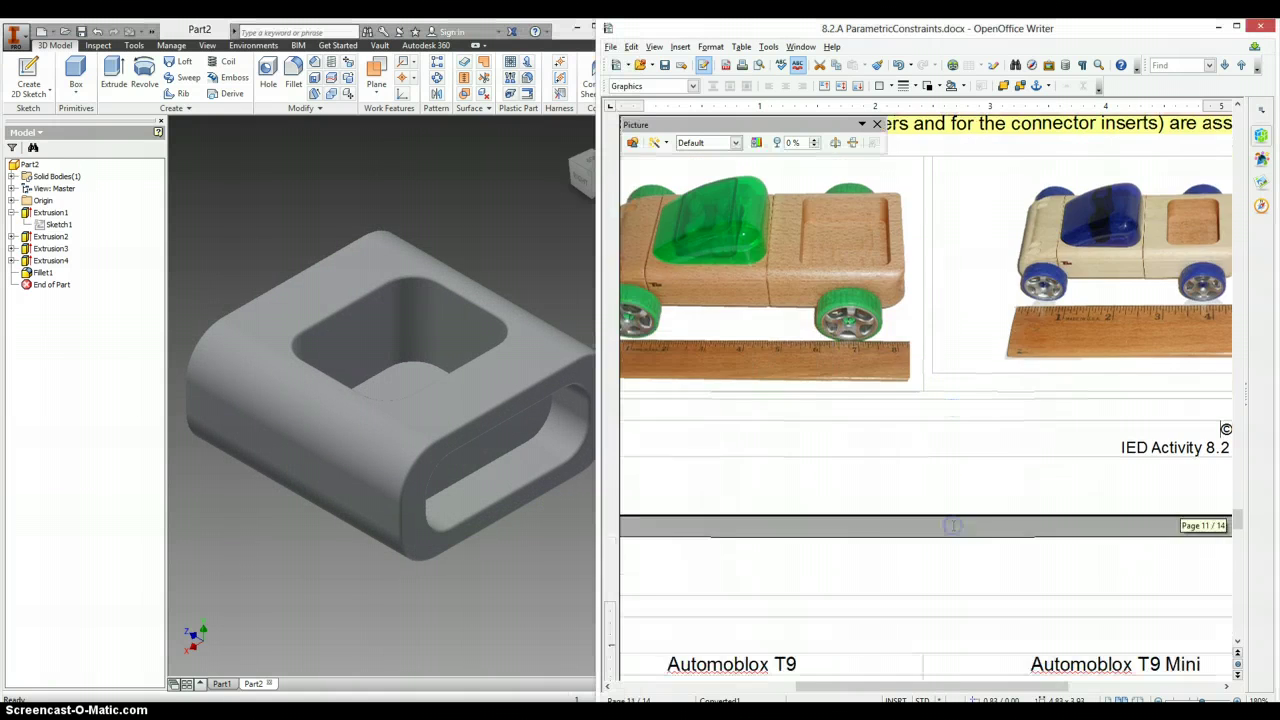
{"action": "scroll", "coordinate": [953, 525], "scroll_direction": "down", "scroll_amount": 10}
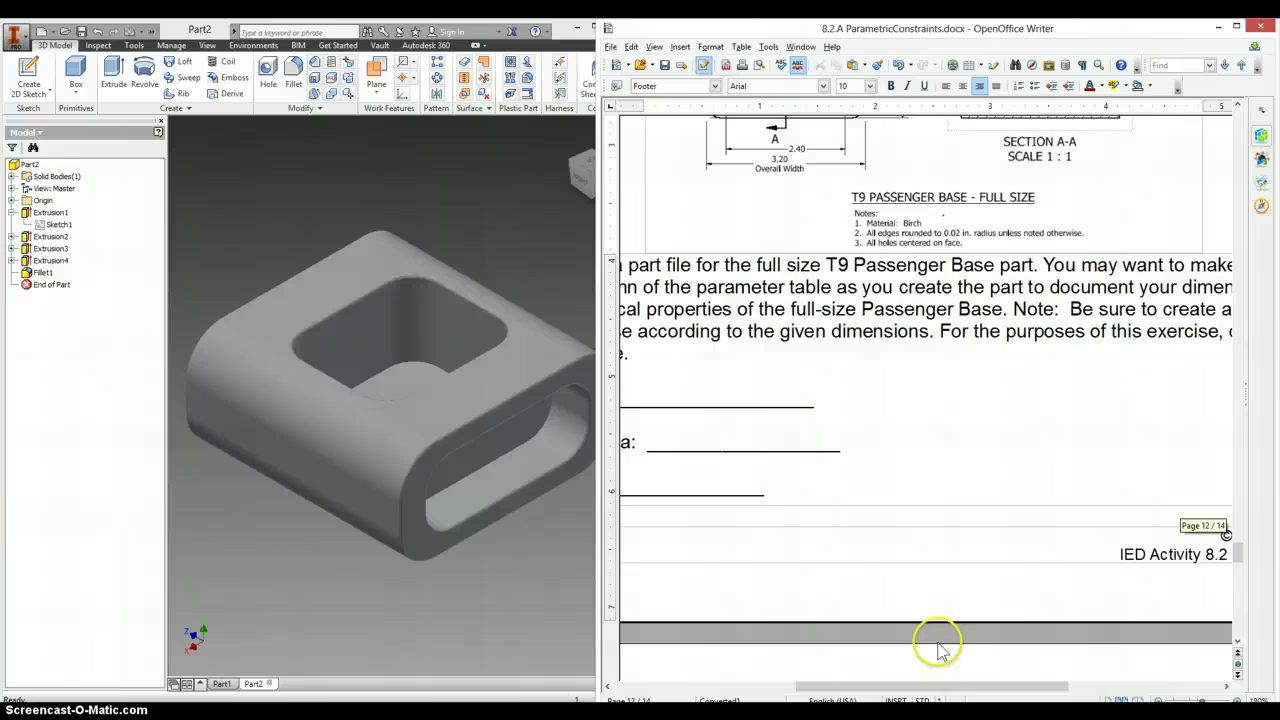
{"action": "left_click_drag", "start_coordinate": [955, 690], "coordinate": [878, 690]}
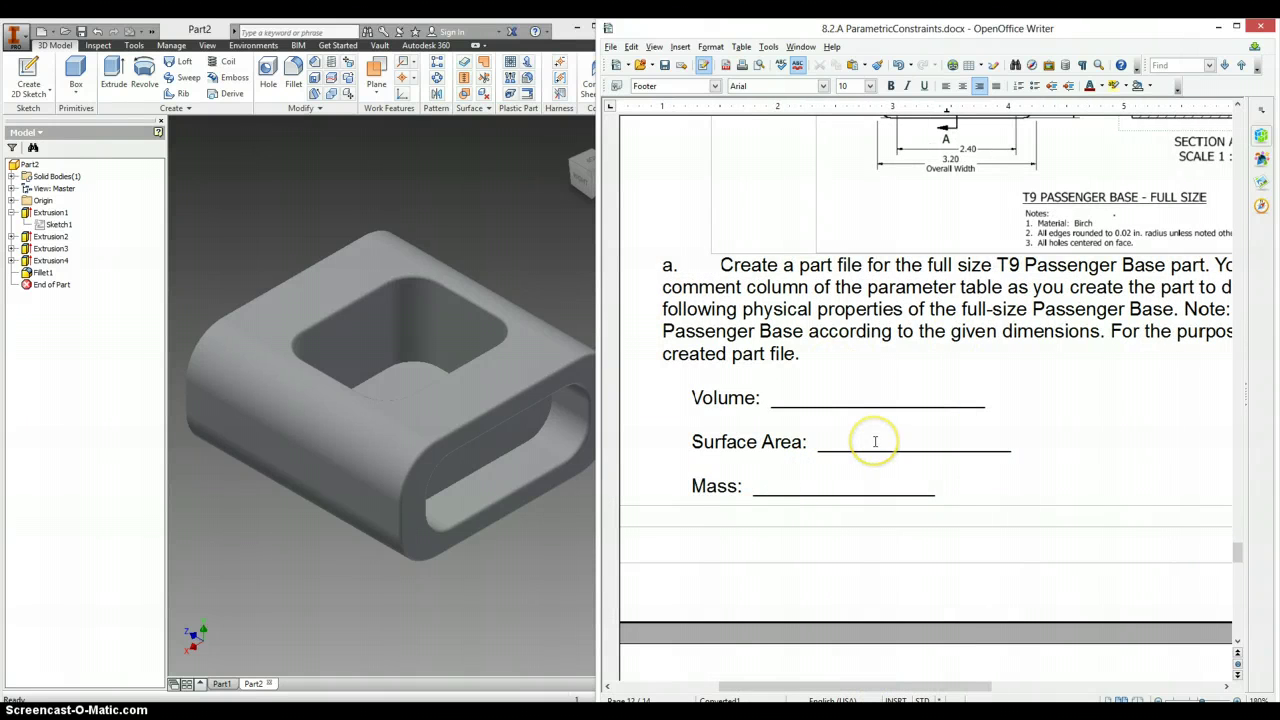
{"action": "scroll", "coordinate": [875, 441], "scroll_direction": "down", "scroll_amount": 5}
{"action": "scroll", "coordinate": [854, 434], "scroll_direction": "up", "scroll_amount": 4}
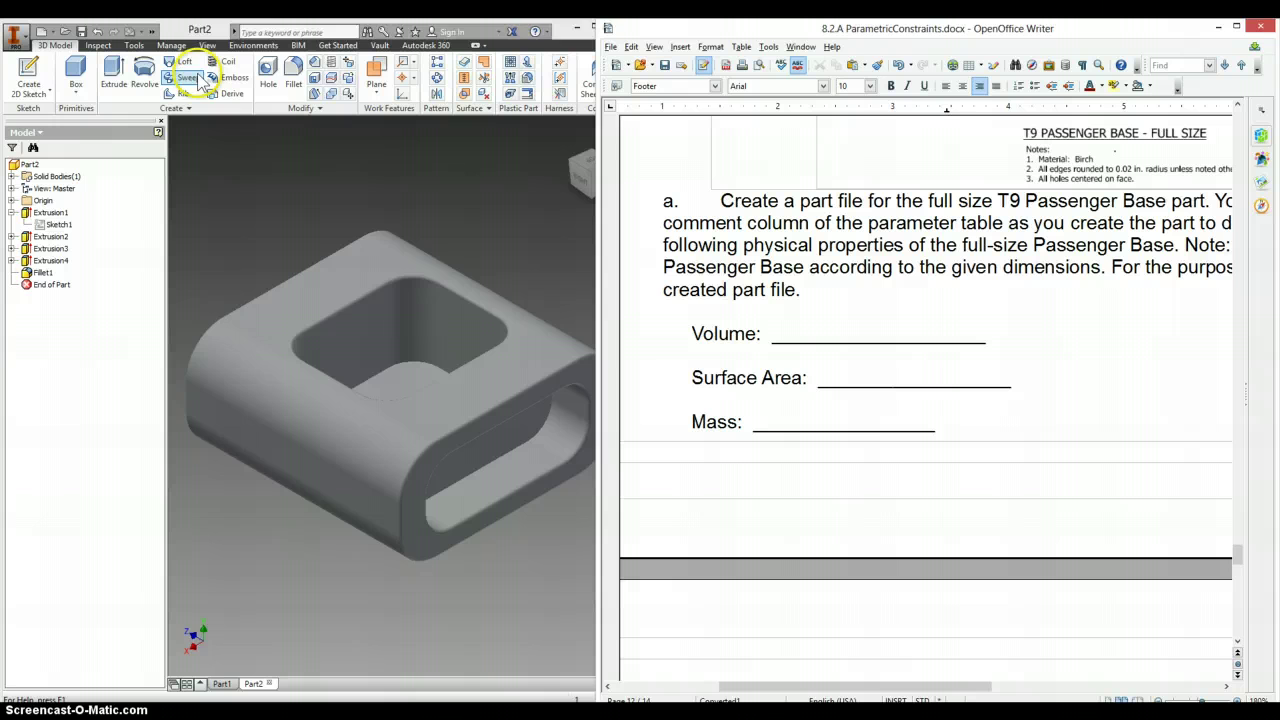
Step: Bring the Inventor window to the front and maximize it
{"action": "left_click", "coordinate": [475, 38]}
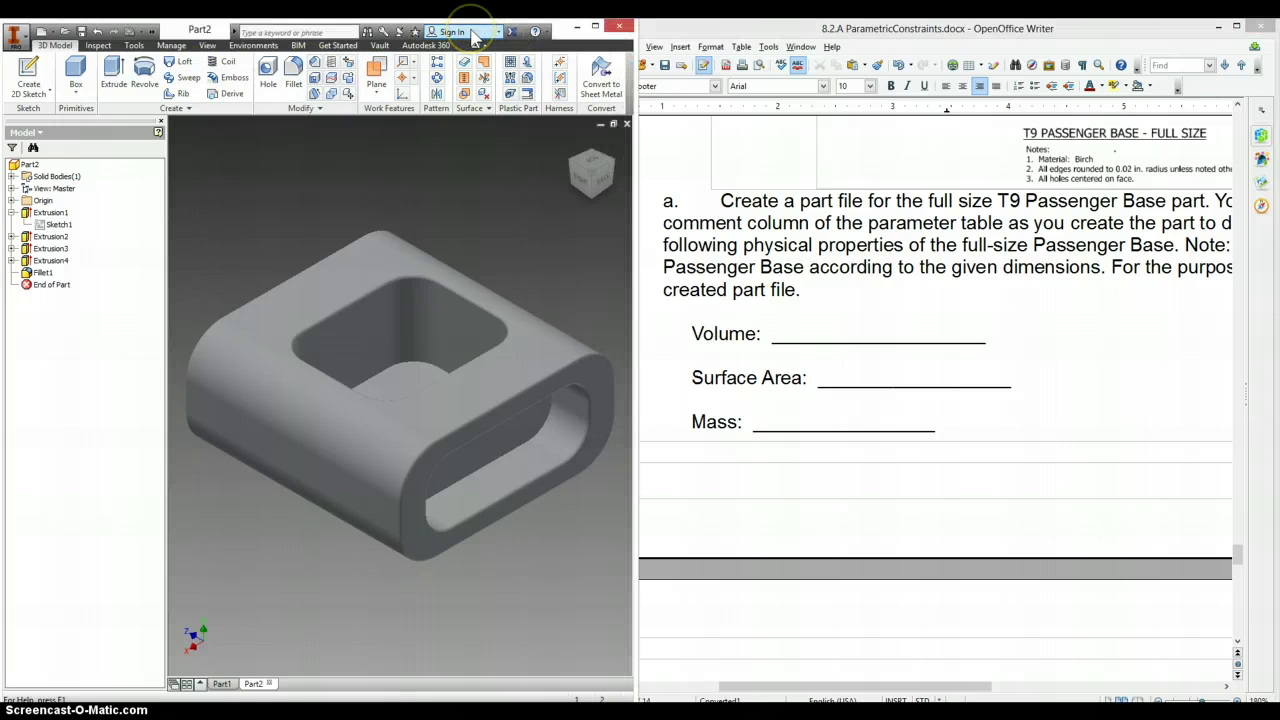
{"action": "left_click", "coordinate": [595, 26]}
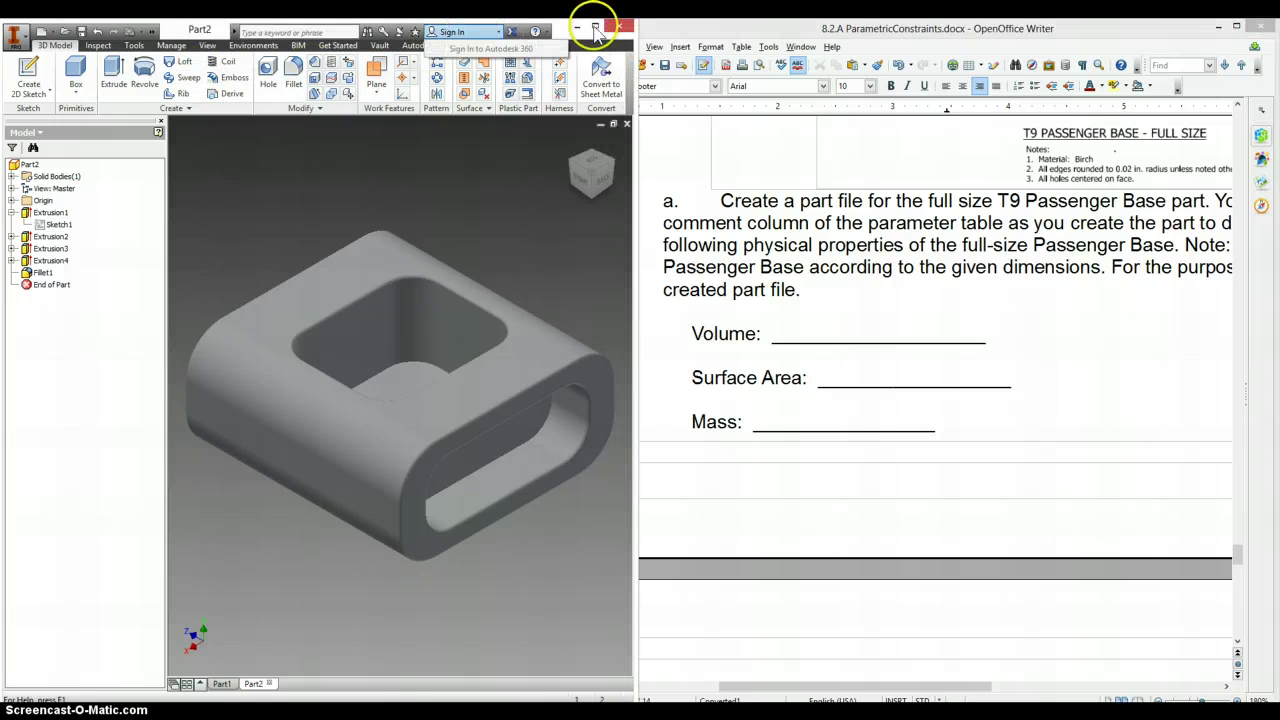
{"action": "left_click", "coordinate": [427, 187]}
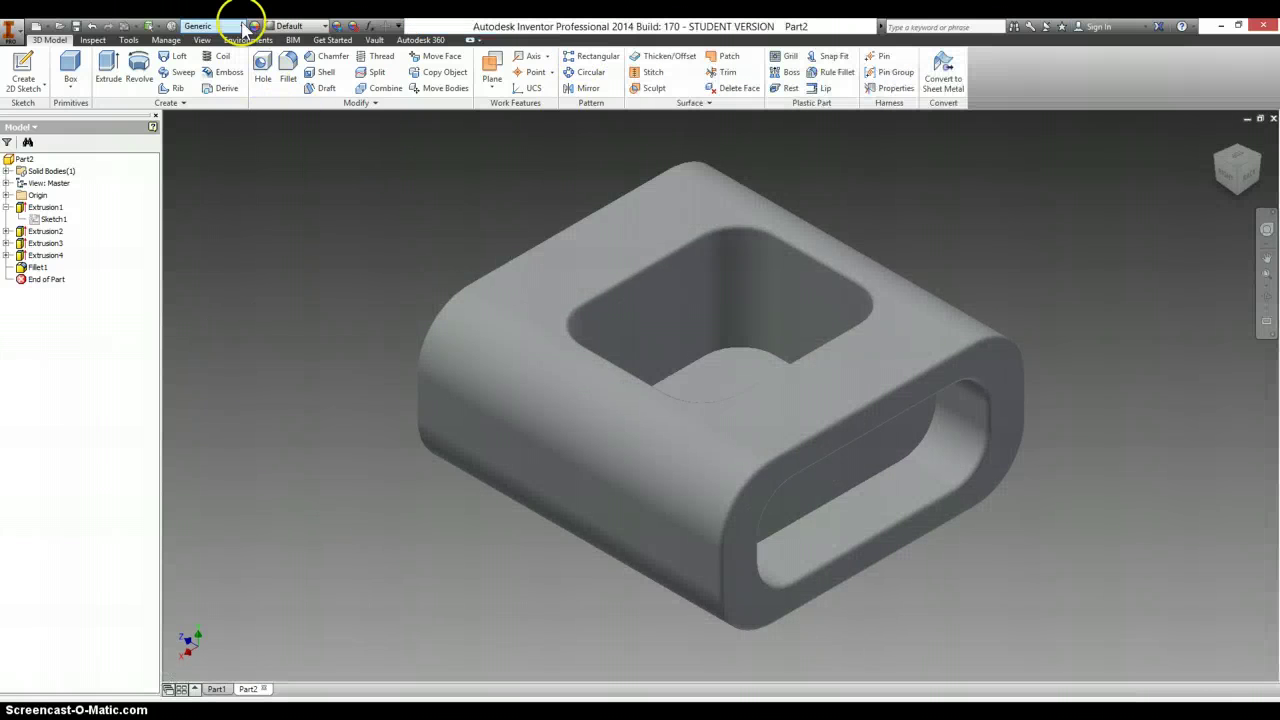
Step: Assign the Wood (Birch) material to the passenger base
{"action": "left_click", "coordinate": [243, 26]}
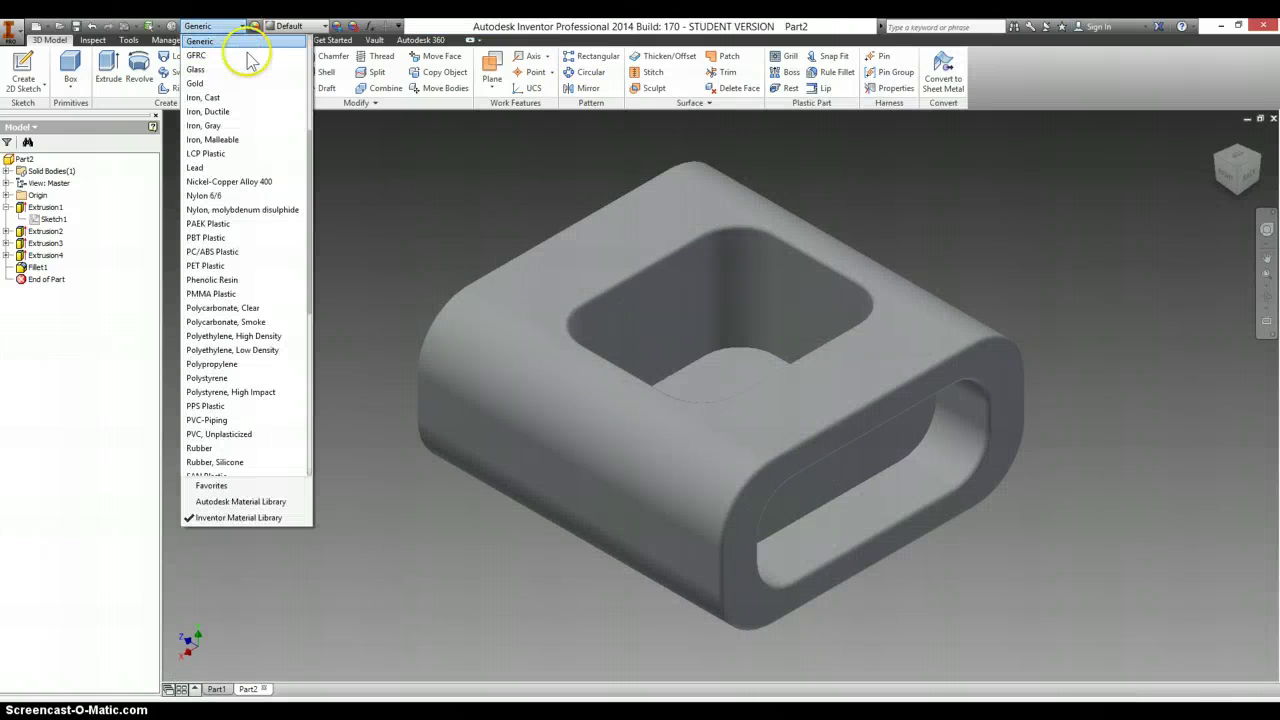
{"action": "scroll", "coordinate": [260, 205], "scroll_direction": "down", "scroll_amount": 7}
{"action": "scroll", "coordinate": [260, 205], "scroll_direction": "down", "scroll_amount": 3}
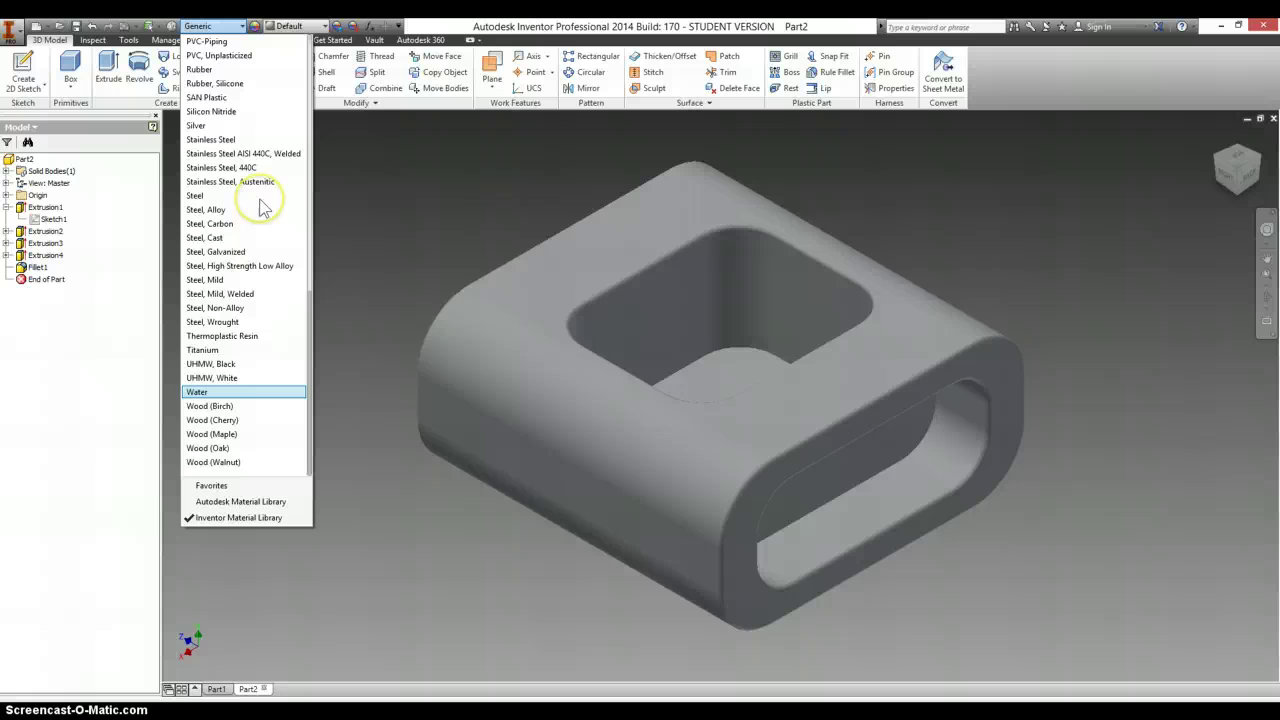
{"action": "left_click", "coordinate": [250, 409]}
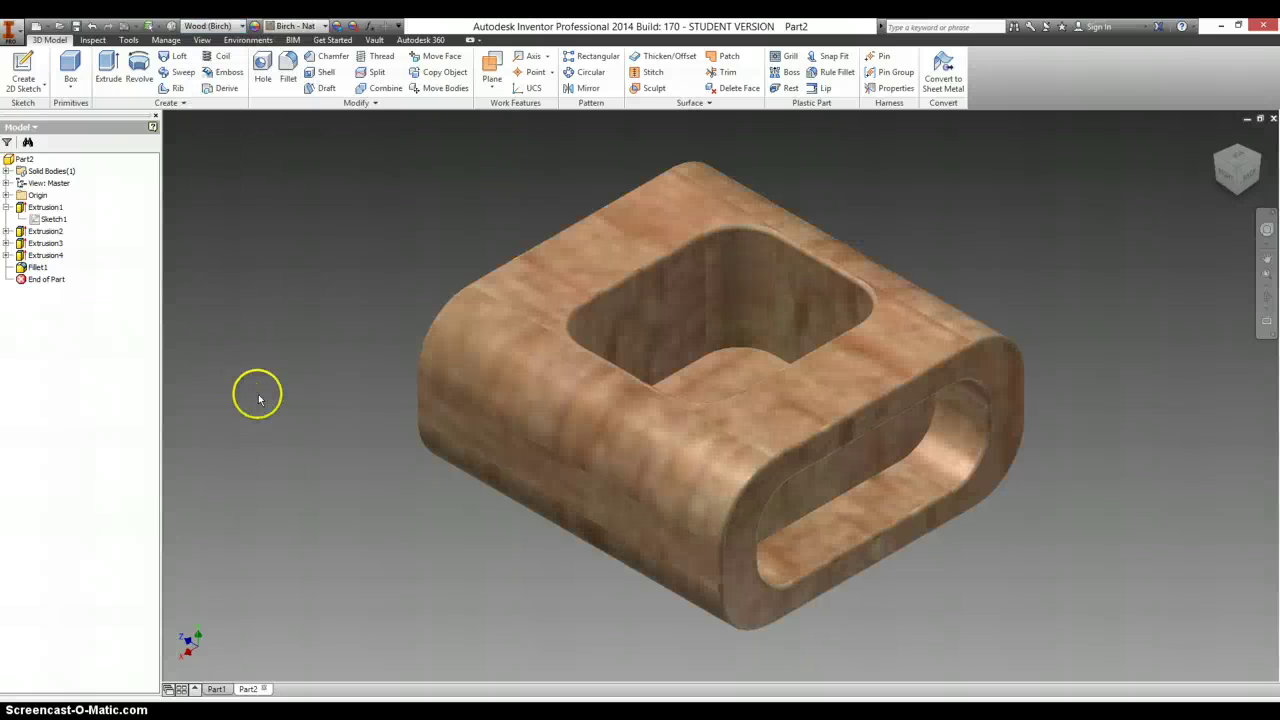